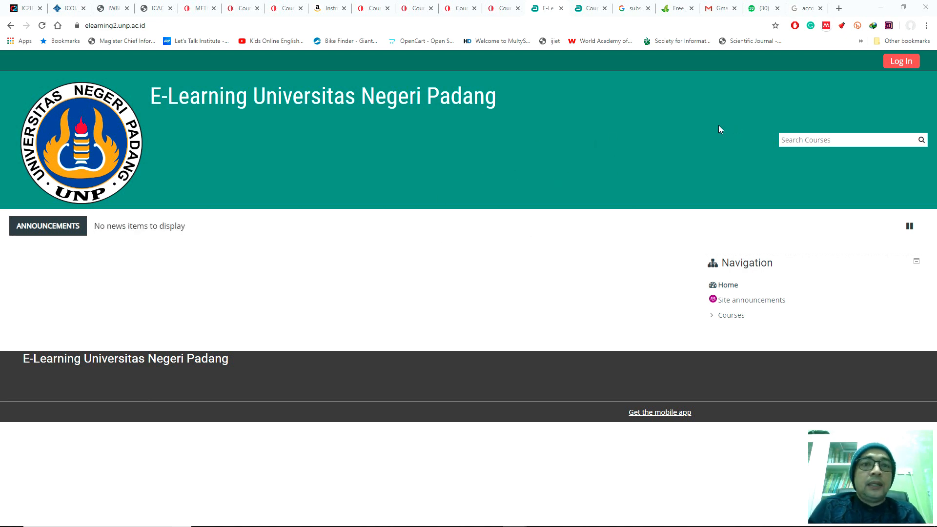
Step: Log in to the E-Learning Universitas Negeri Padang site with the saved account credentials
{"action": "left_click", "coordinate": [903, 62]}
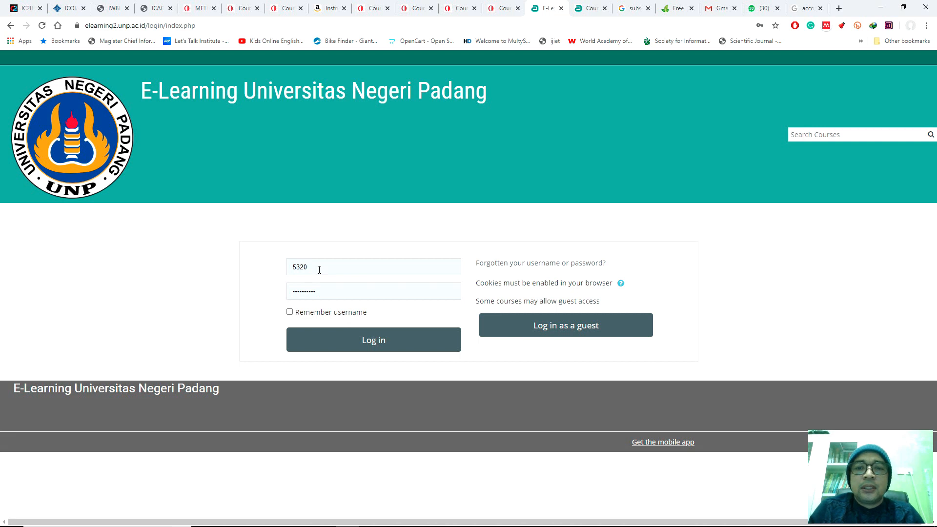
{"action": "left_click", "coordinate": [365, 345]}
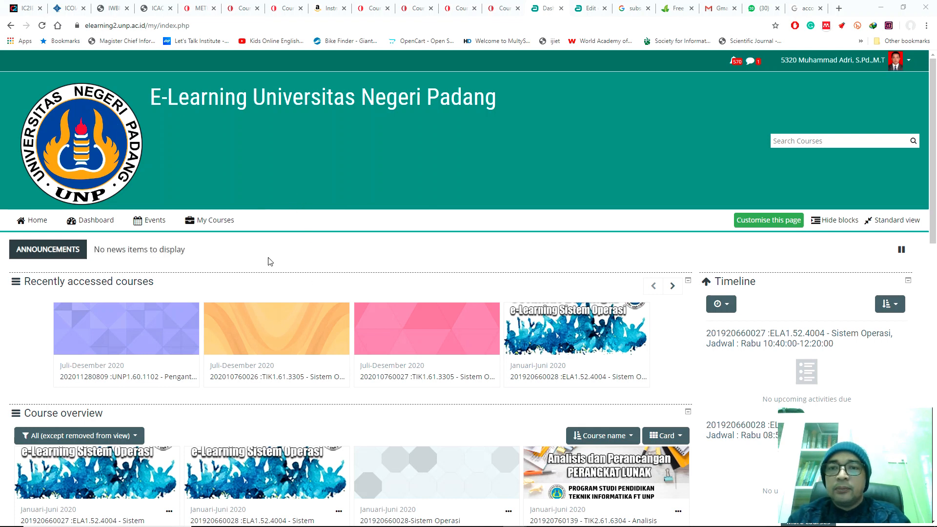
{"action": "scroll", "coordinate": [286, 244], "scroll_direction": "down", "scroll_amount": 2}
{"action": "scroll", "coordinate": [286, 241], "scroll_direction": "down", "scroll_amount": 6}
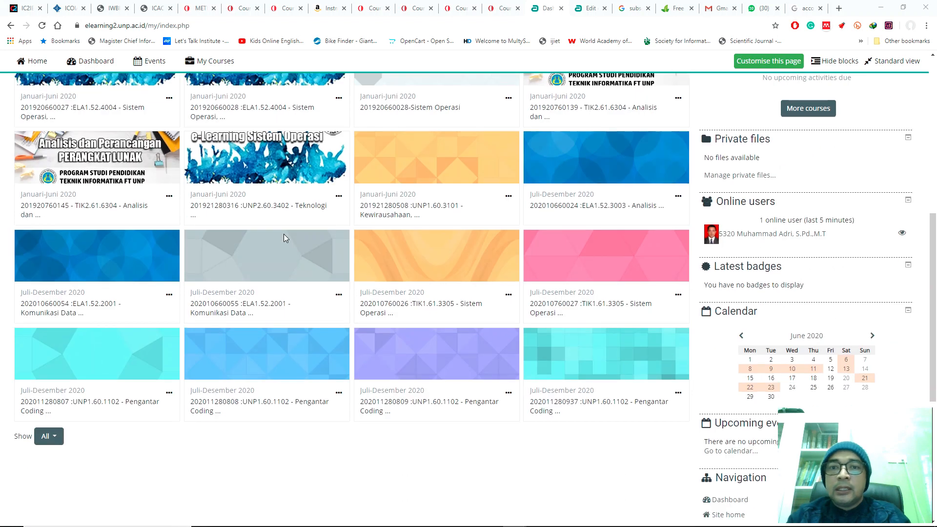
{"action": "scroll", "coordinate": [285, 234], "scroll_direction": "down", "scroll_amount": 1}
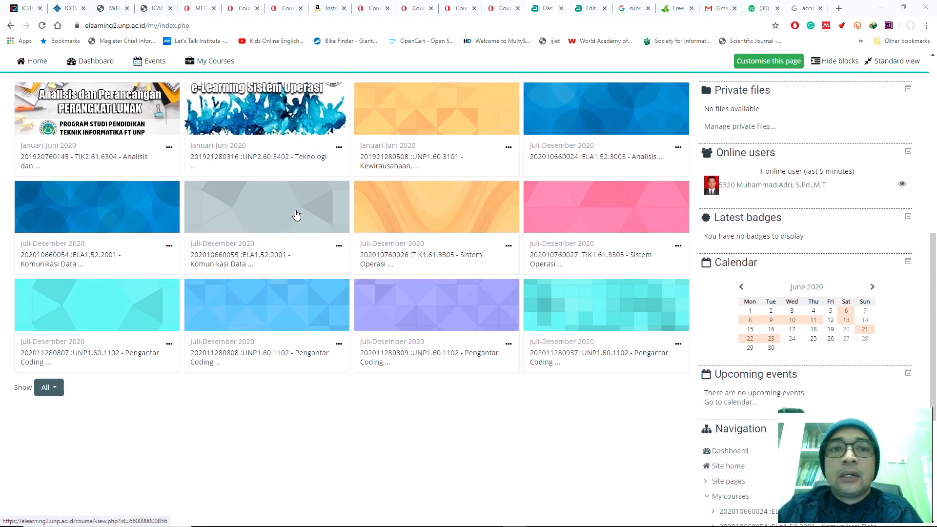
{"action": "scroll", "coordinate": [297, 215], "scroll_direction": "down", "scroll_amount": 1}
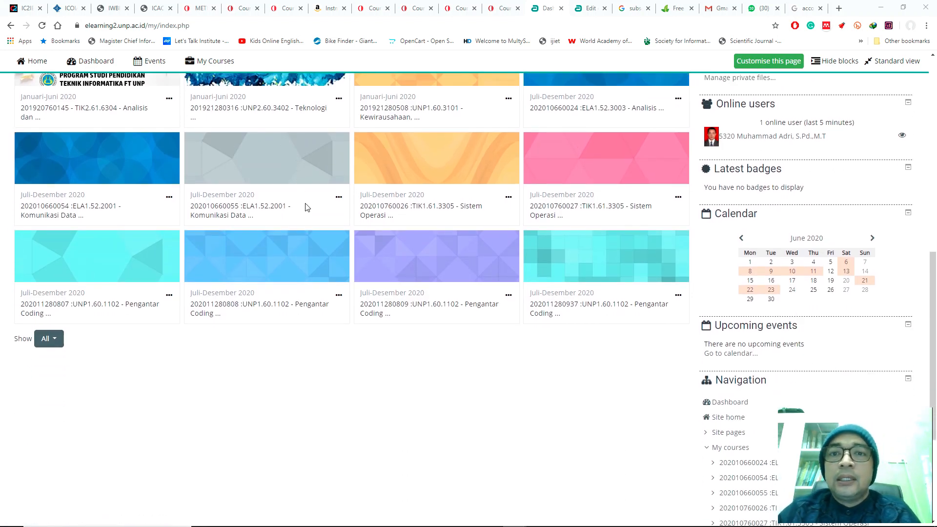
{"action": "scroll", "coordinate": [392, 209], "scroll_direction": "up", "scroll_amount": 1}
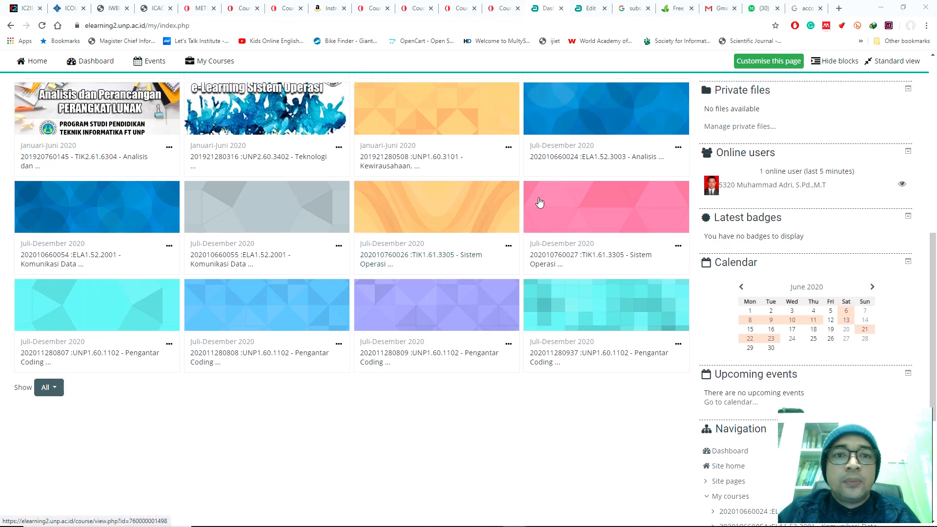
{"action": "scroll", "coordinate": [543, 200], "scroll_direction": "down", "scroll_amount": 1}
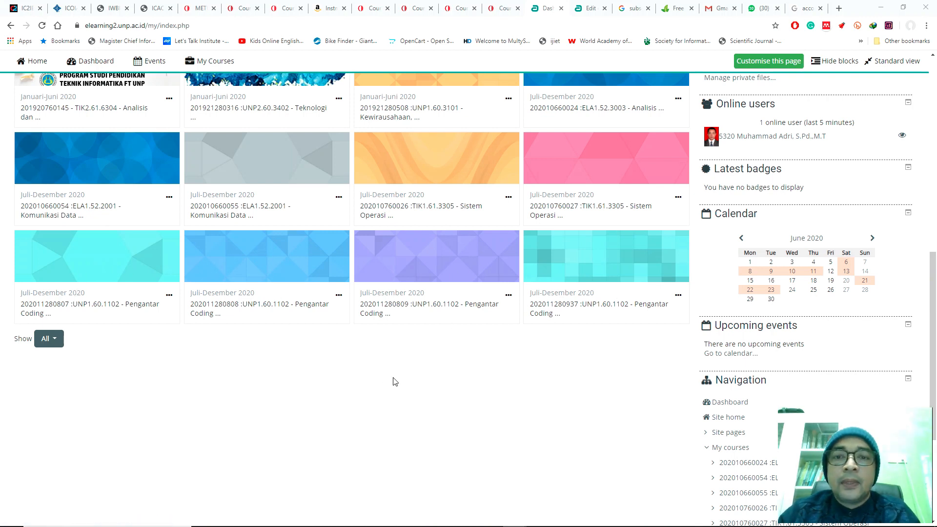
{"action": "scroll", "coordinate": [396, 387], "scroll_direction": "up", "scroll_amount": 1}
{"action": "scroll", "coordinate": [396, 387], "scroll_direction": "up", "scroll_amount": 8}
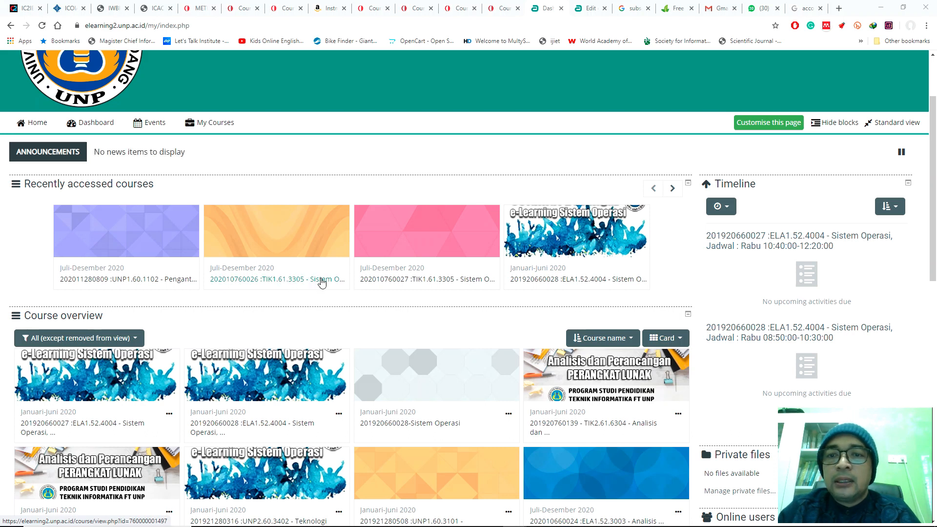
{"action": "left_click", "coordinate": [278, 282]}
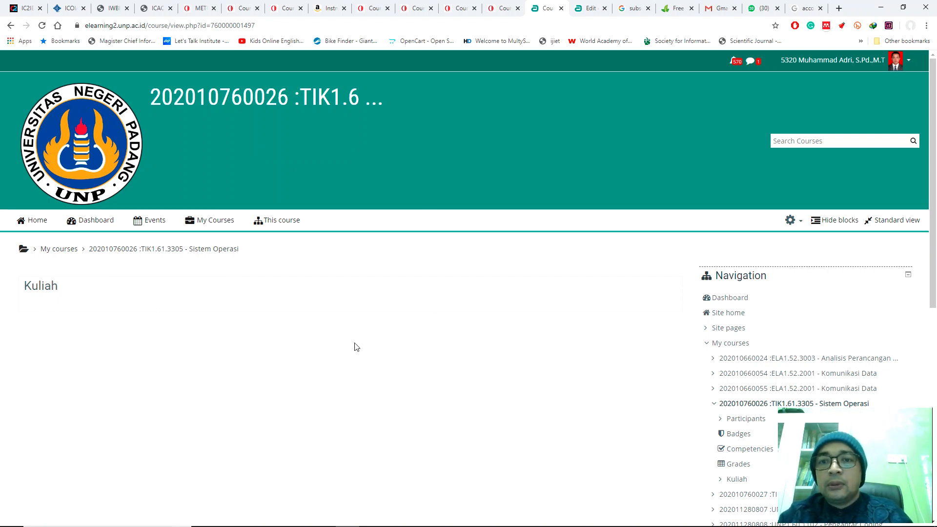
Step: Collapse the My courses list in the Navigation block and review the course administration options
{"action": "scroll", "coordinate": [261, 314], "scroll_direction": "down", "scroll_amount": 3}
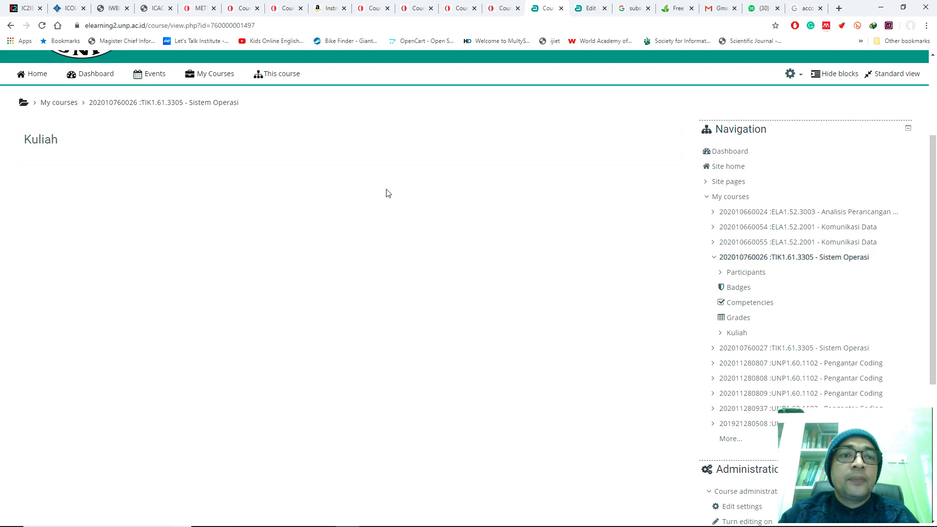
{"action": "left_click", "coordinate": [707, 196]}
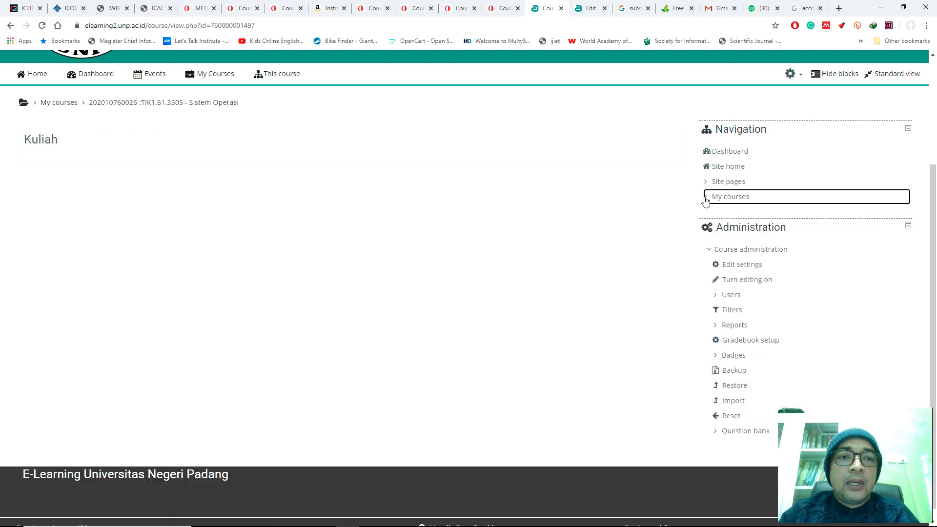
{"action": "scroll", "coordinate": [488, 210], "scroll_direction": "down", "scroll_amount": 1}
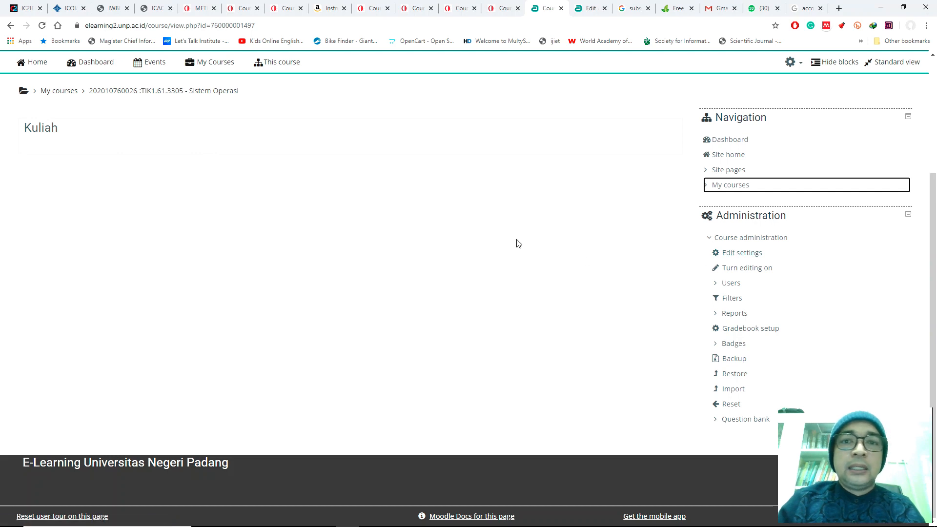
{"action": "scroll", "coordinate": [504, 243], "scroll_direction": "up", "scroll_amount": 2}
{"action": "scroll", "coordinate": [505, 243], "scroll_direction": "down", "scroll_amount": 2}
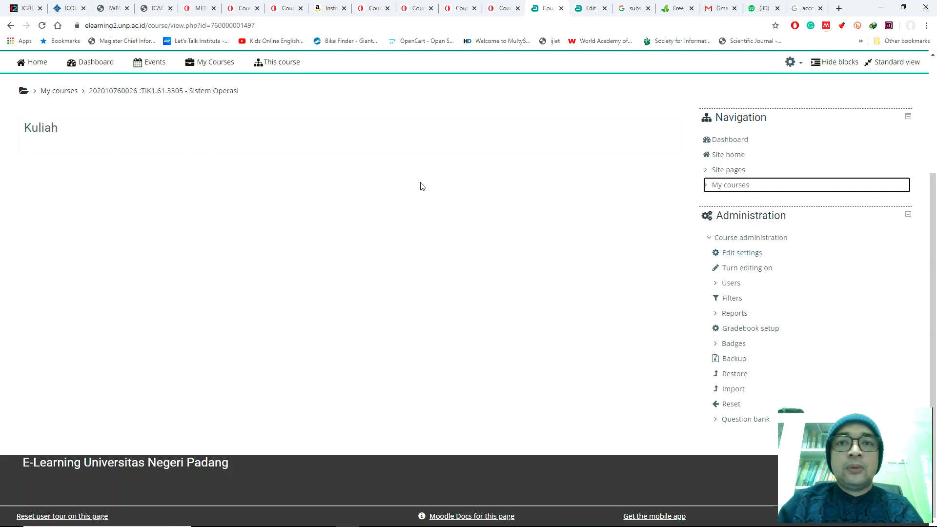
{"action": "scroll", "coordinate": [418, 226], "scroll_direction": "up", "scroll_amount": 1}
{"action": "scroll", "coordinate": [419, 228], "scroll_direction": "up", "scroll_amount": 2}
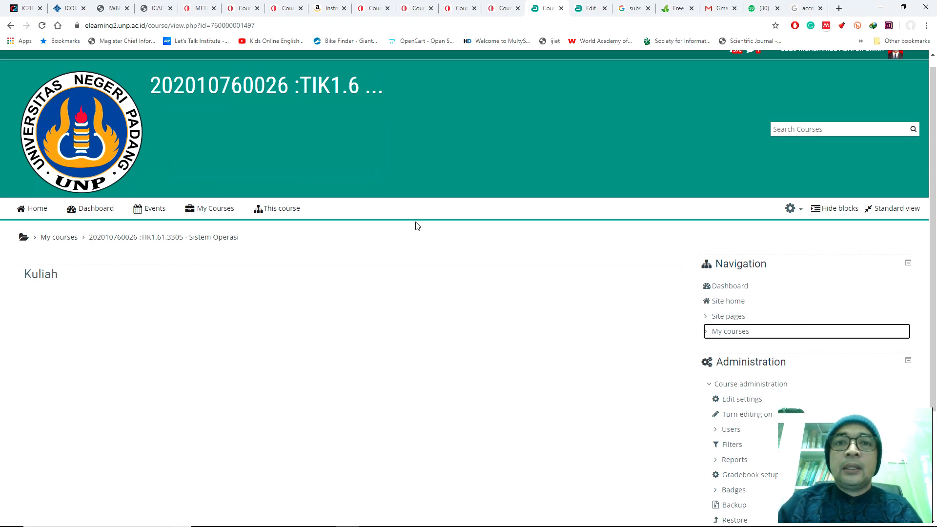
{"action": "scroll", "coordinate": [418, 226], "scroll_direction": "down", "scroll_amount": 3}
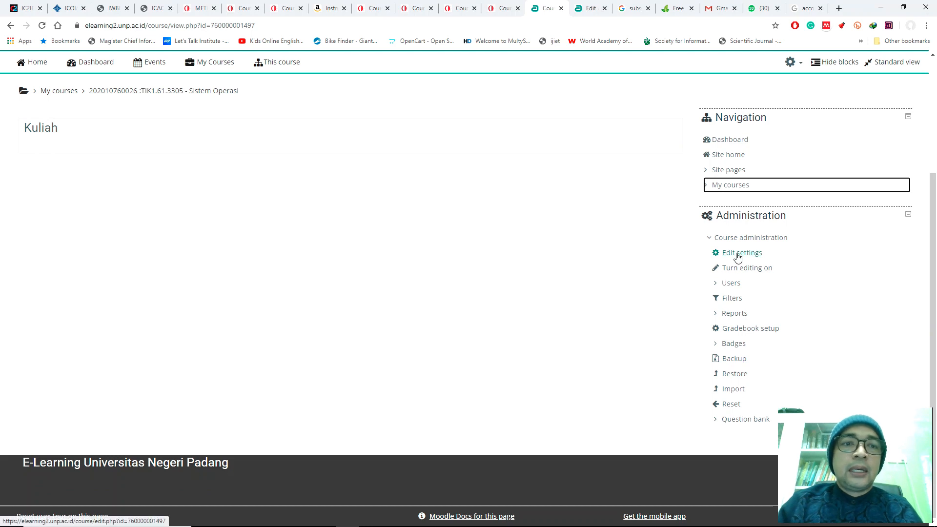
{"action": "right_click", "coordinate": [737, 254]}
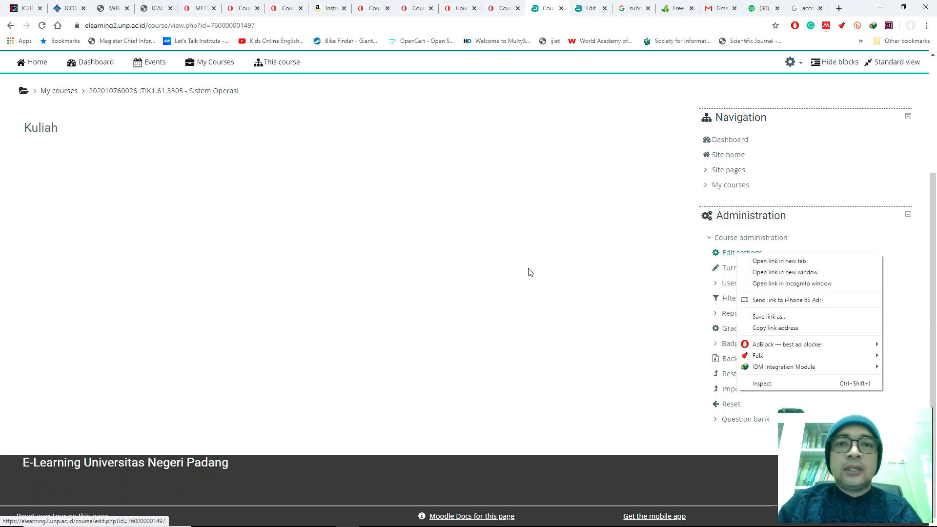
{"action": "scroll", "coordinate": [524, 264], "scroll_direction": "up", "scroll_amount": 3}
{"action": "scroll", "coordinate": [527, 261], "scroll_direction": "down", "scroll_amount": 1}
{"action": "scroll", "coordinate": [528, 261], "scroll_direction": "down", "scroll_amount": 1}
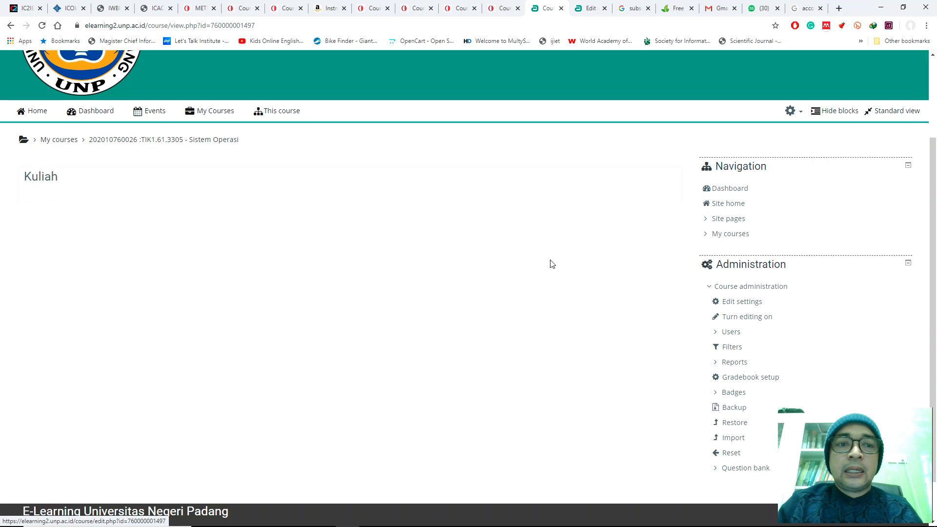
{"action": "scroll", "coordinate": [545, 262], "scroll_direction": "up", "scroll_amount": 2}
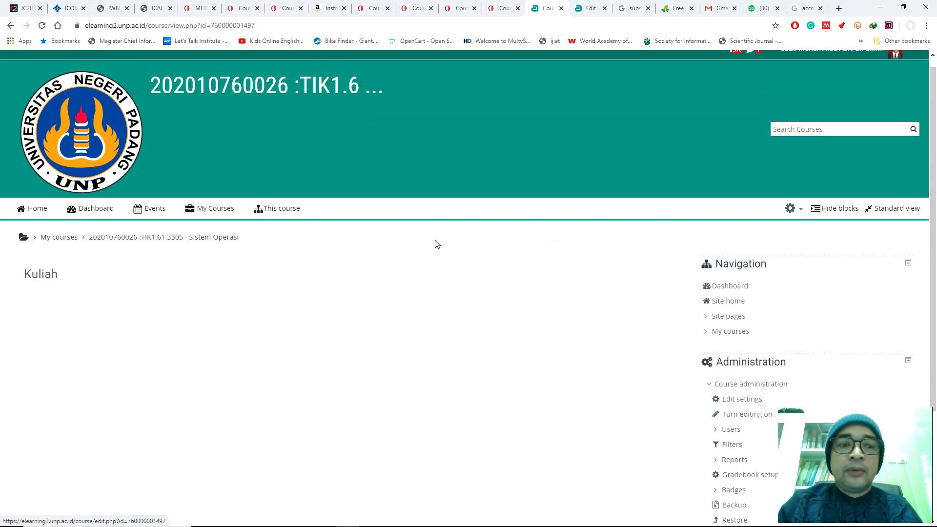
Step: Open the Sistem Operasi course's Edit settings page in a new browser tab and switch to it
{"action": "right_click", "coordinate": [733, 401]}
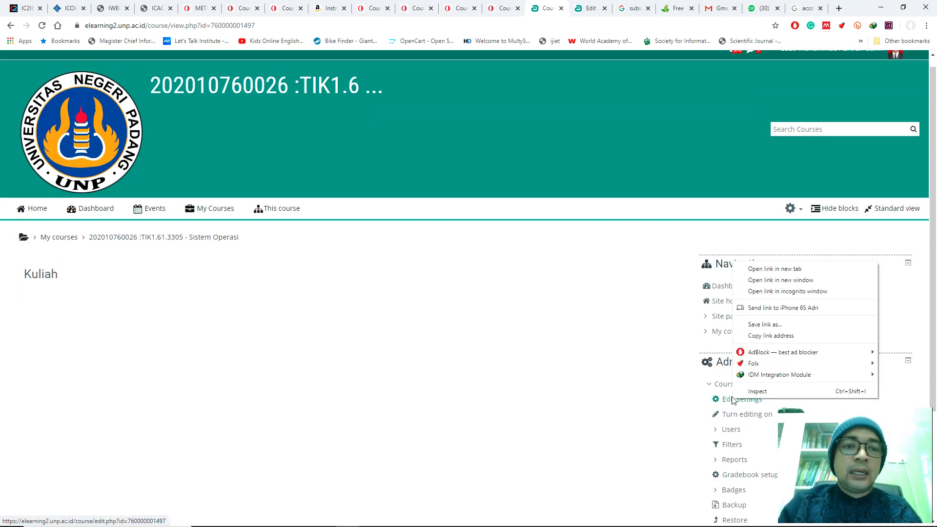
{"action": "left_click", "coordinate": [754, 269]}
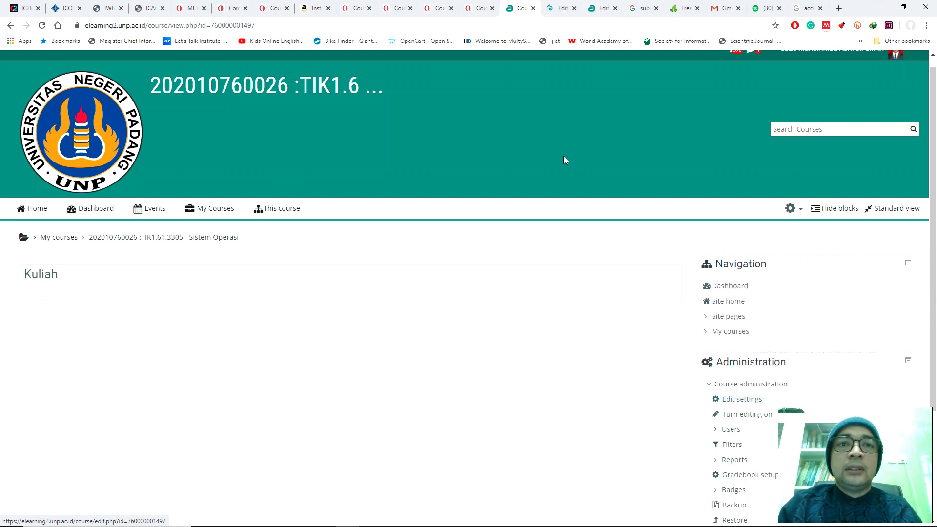
{"action": "left_click", "coordinate": [552, 13]}
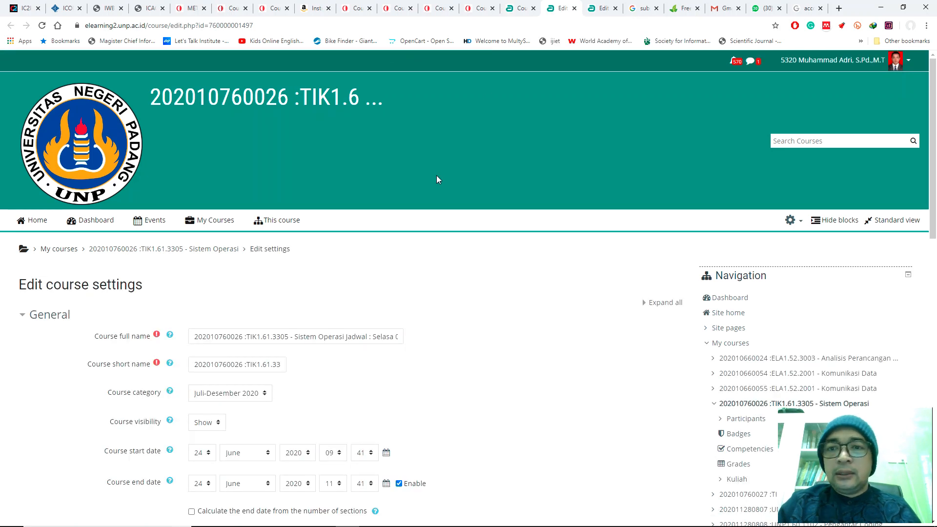
Step: Examine the Course full name in the General settings, reading the whole entry through to its end
{"action": "scroll", "coordinate": [433, 178], "scroll_direction": "down", "scroll_amount": 1}
{"action": "scroll", "coordinate": [433, 181], "scroll_direction": "down", "scroll_amount": 3}
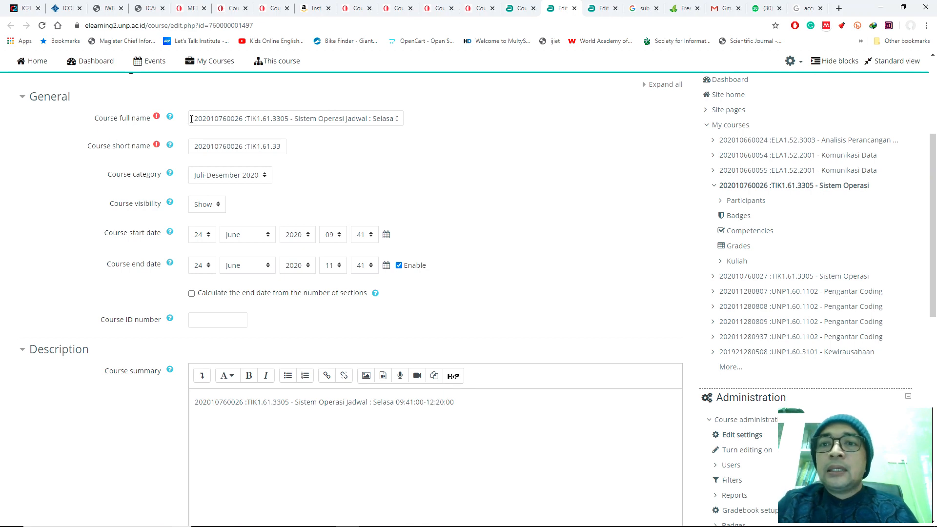
{"action": "left_click_drag", "start_coordinate": [191, 120], "coordinate": [454, 122]}
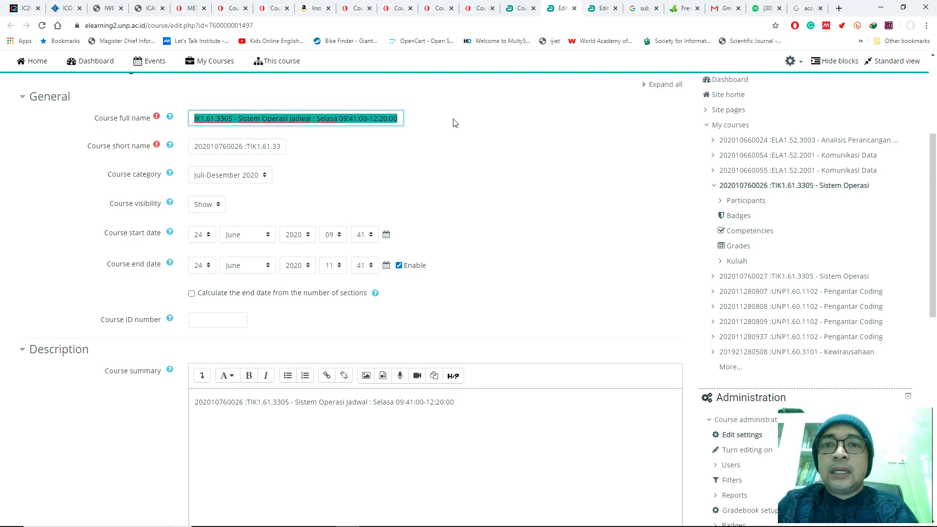
{"action": "left_click", "coordinate": [278, 136]}
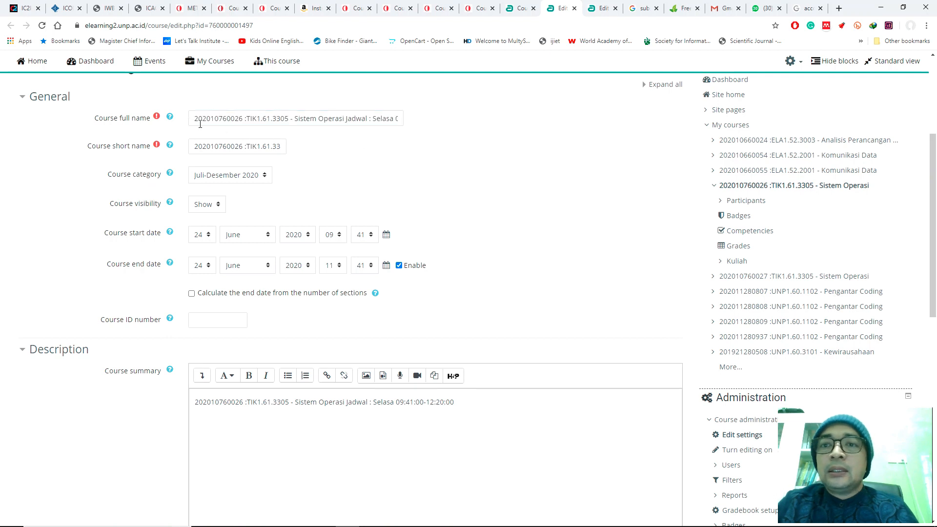
{"action": "left_click_drag", "start_coordinate": [194, 119], "coordinate": [333, 121]}
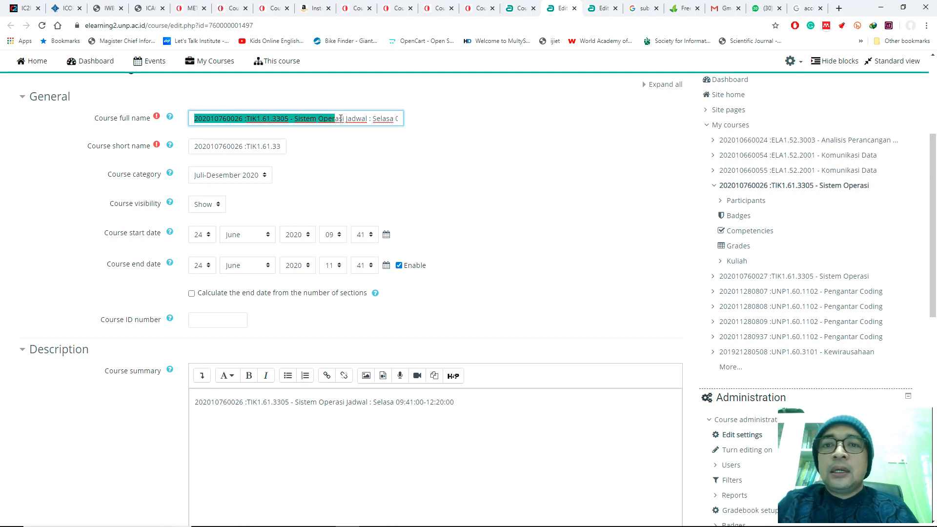
{"action": "left_click", "coordinate": [348, 120]}
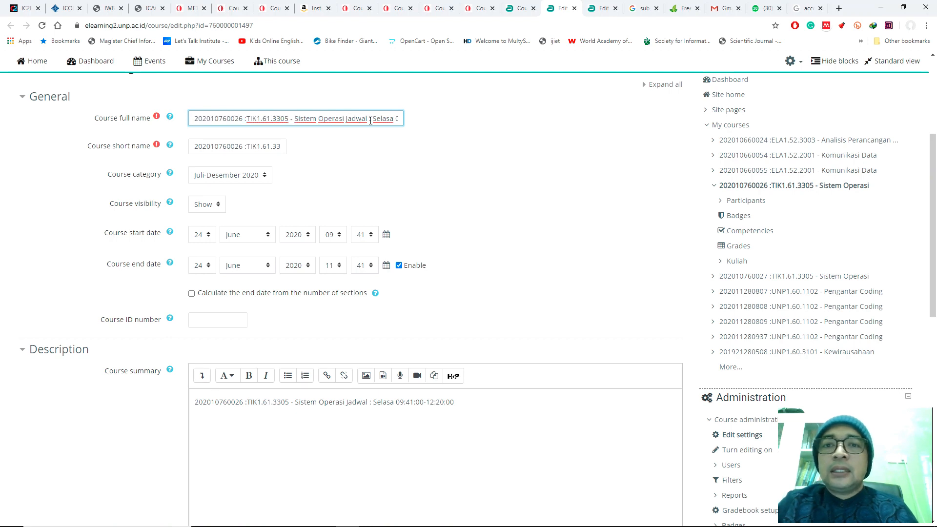
{"action": "key", "text": "Right"}
{"action": "key", "text": "Right"}
{"action": "key", "text": "Right"}
{"action": "key", "text": "Right"}
{"action": "key", "text": "Right"}
{"action": "key", "text": "Right"}
{"action": "key", "text": "Right"}
{"action": "key", "text": "Right"}
{"action": "key", "text": "Right"}
{"action": "key", "text": "Right"}
{"action": "key", "text": "Right"}
{"action": "key", "text": "Right"}
{"action": "key", "text": "Right"}
{"action": "key", "text": "Right"}
{"action": "key", "text": "Right"}
{"action": "key", "text": "Right"}
{"action": "key", "text": "Right"}
{"action": "key", "text": "Right"}
{"action": "key", "text": "Right"}
{"action": "key", "text": "Right"}
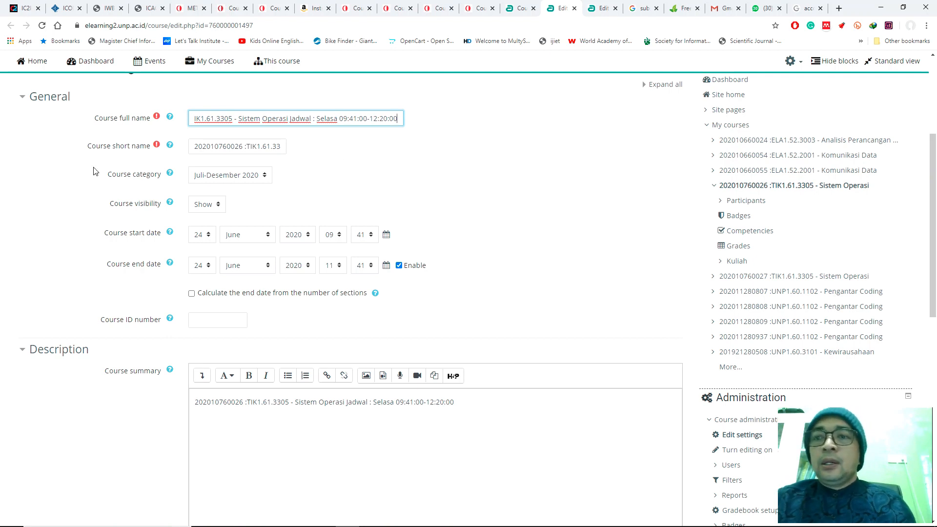
Step: Examine the complete Course short name entry, then leave the field without editing it
{"action": "left_click", "coordinate": [200, 149]}
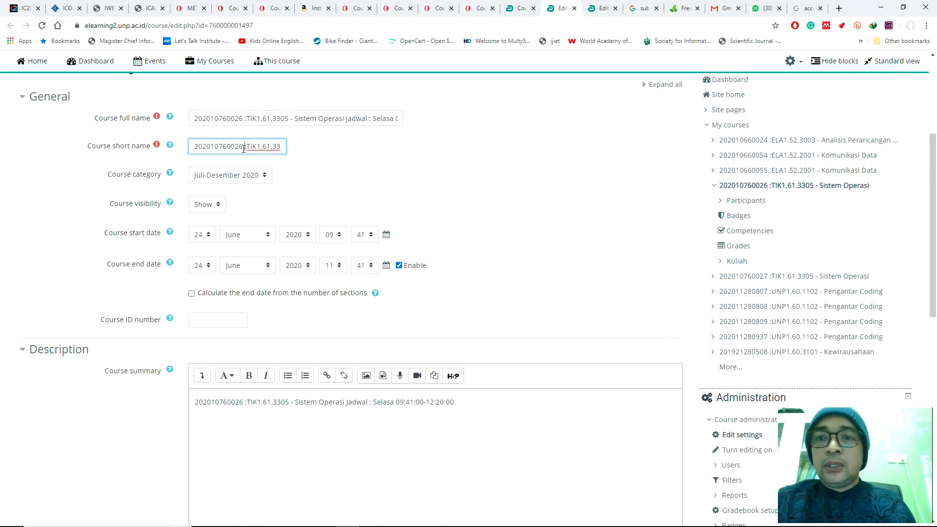
{"action": "key", "text": "Right"}
{"action": "key", "text": "Right"}
{"action": "key", "text": "Right"}
{"action": "key", "text": "Right"}
{"action": "key", "text": "Right"}
{"action": "key", "text": "Right"}
{"action": "key", "text": "Right"}
{"action": "key", "text": "Right"}
{"action": "key", "text": "Right"}
{"action": "key", "text": "Right"}
{"action": "key", "text": "Right"}
{"action": "key", "text": "Right"}
{"action": "key", "text": "Right"}
{"action": "key", "text": "Right"}
{"action": "key", "text": "Right"}
{"action": "key", "text": "Right"}
{"action": "key", "text": "Right"}
{"action": "key", "text": "Right"}
{"action": "key", "text": "Right"}
{"action": "key", "text": "Right"}
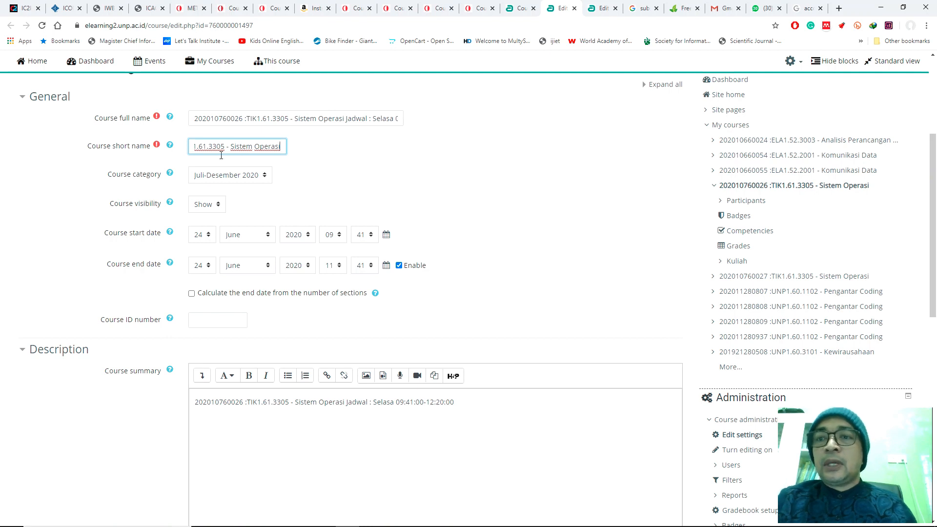
{"action": "left_click", "coordinate": [89, 184]}
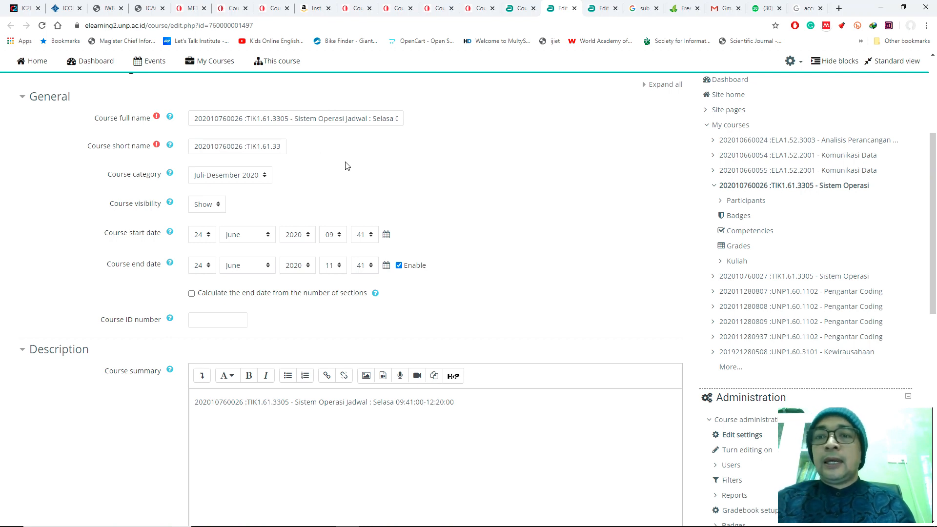
Step: Examine the available Course visibility options and the neighbouring general course settings
{"action": "scroll", "coordinate": [347, 157], "scroll_direction": "down", "scroll_amount": 1}
{"action": "scroll", "coordinate": [344, 142], "scroll_direction": "down", "scroll_amount": 1}
{"action": "scroll", "coordinate": [343, 137], "scroll_direction": "up", "scroll_amount": 1}
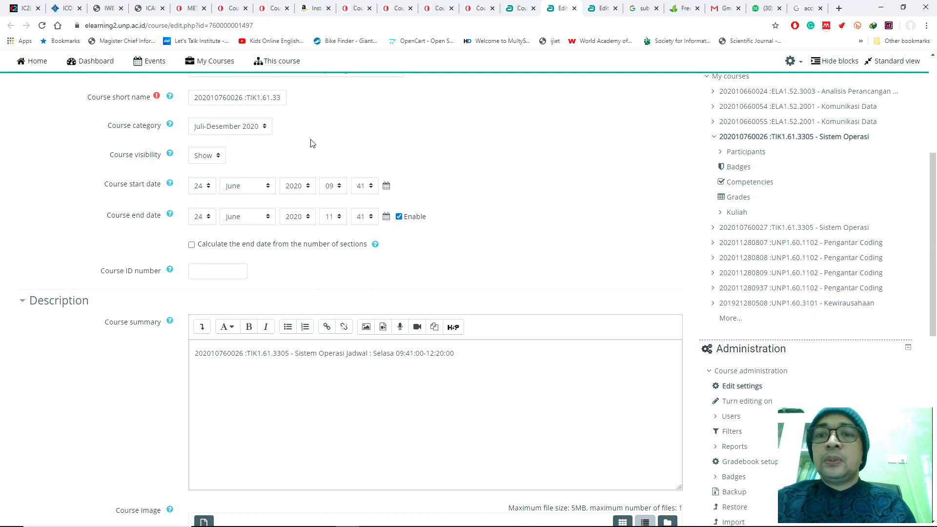
{"action": "scroll", "coordinate": [320, 135], "scroll_direction": "down", "scroll_amount": 1}
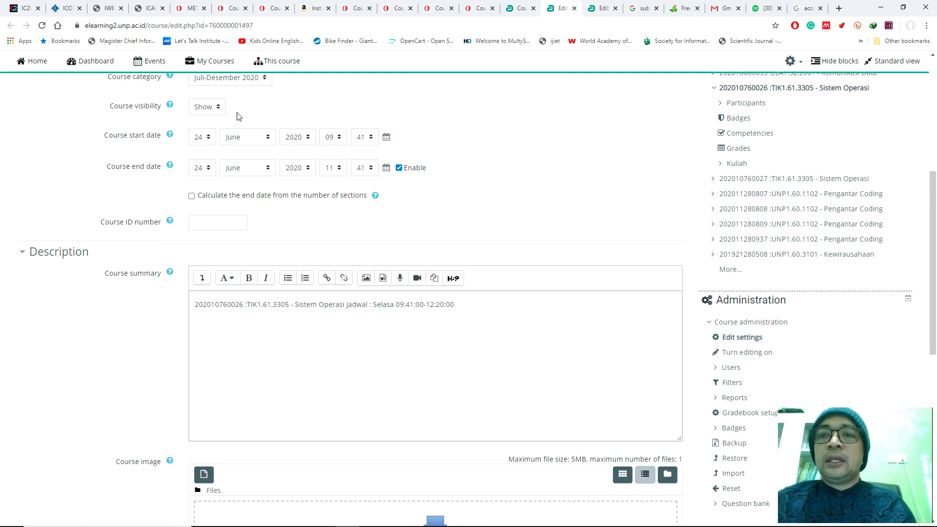
{"action": "left_click", "coordinate": [216, 110]}
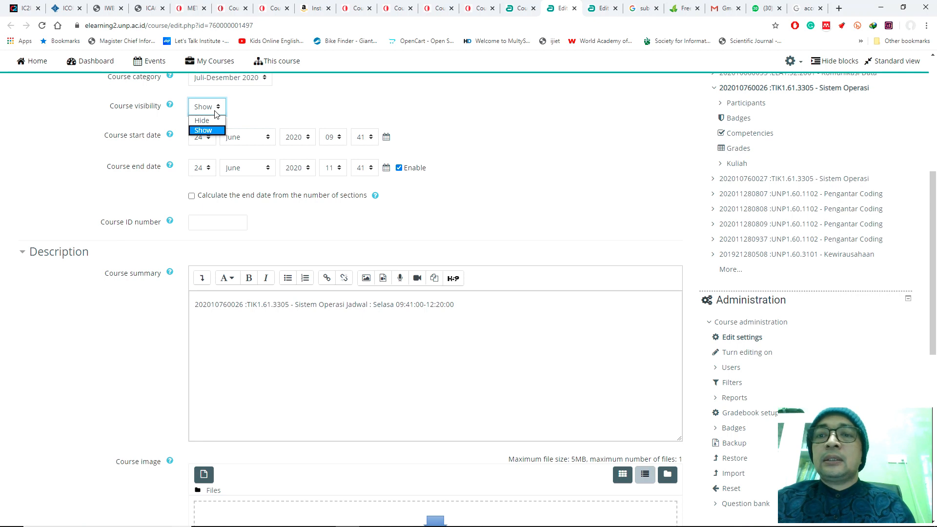
{"action": "left_click", "coordinate": [252, 114]}
{"action": "left_click", "coordinate": [211, 109]}
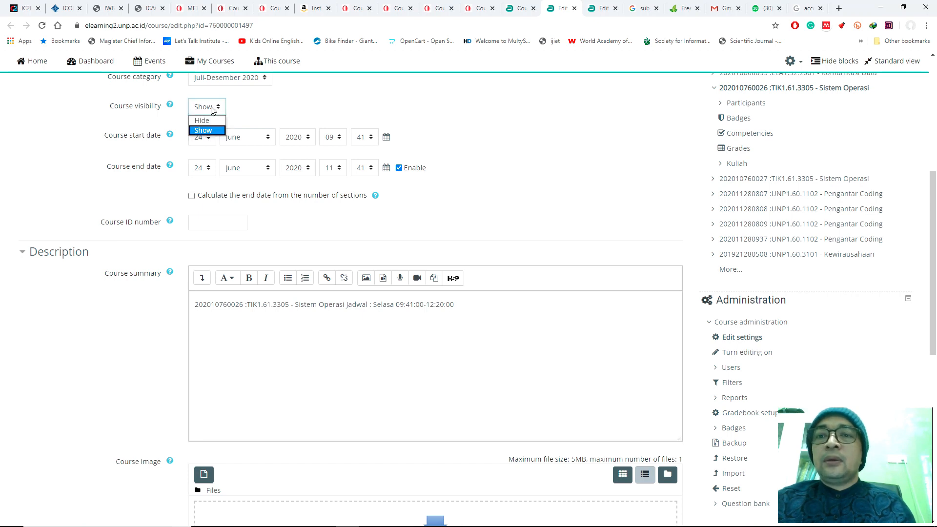
{"action": "left_click", "coordinate": [249, 113]}
{"action": "scroll", "coordinate": [72, 128], "scroll_direction": "down", "scroll_amount": 1}
{"action": "scroll", "coordinate": [69, 125], "scroll_direction": "up", "scroll_amount": 1}
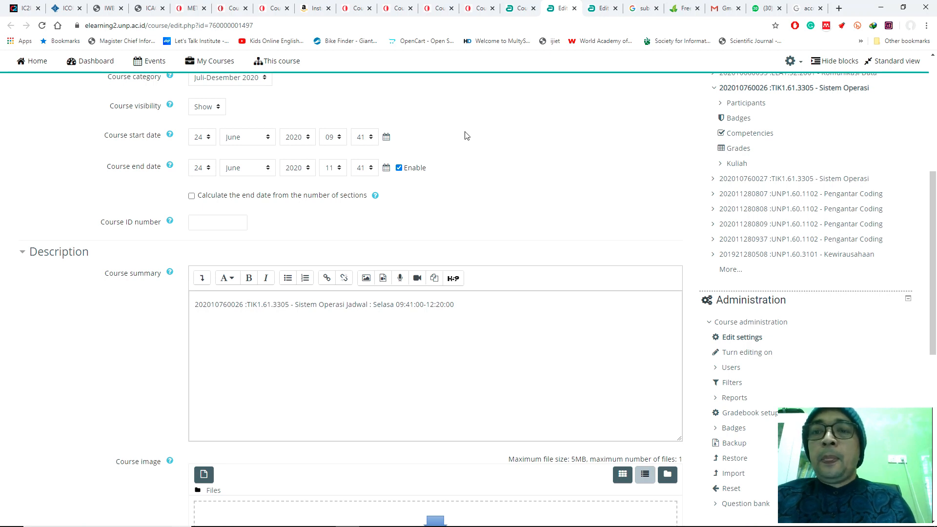
Step: Check the computer's calendar for the months after June 2020 to find a suitable day for the course start date
{"action": "left_click", "coordinate": [203, 139]}
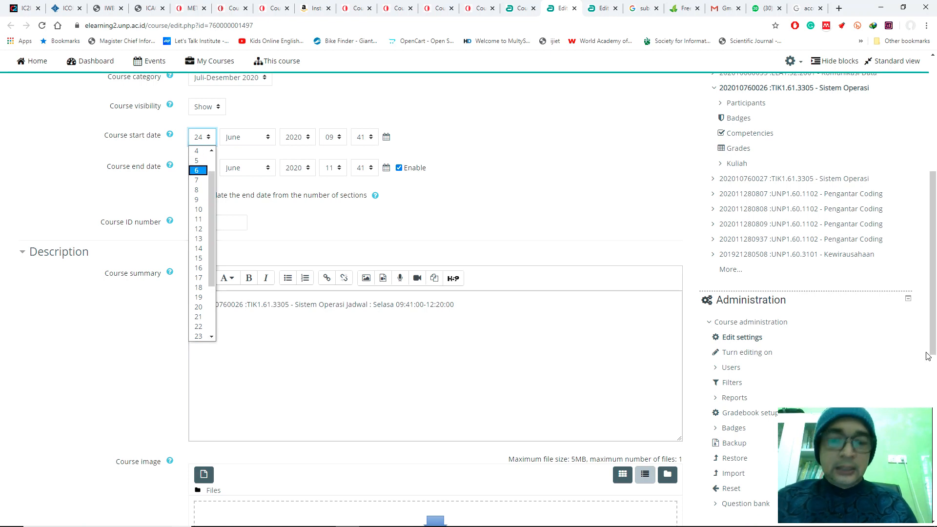
{"action": "key", "text": "super"}
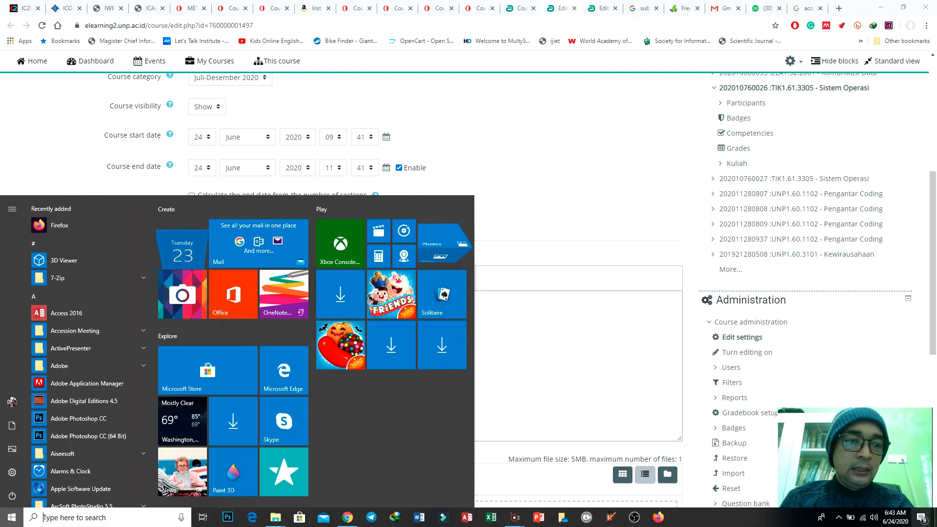
{"action": "left_click", "coordinate": [890, 519]}
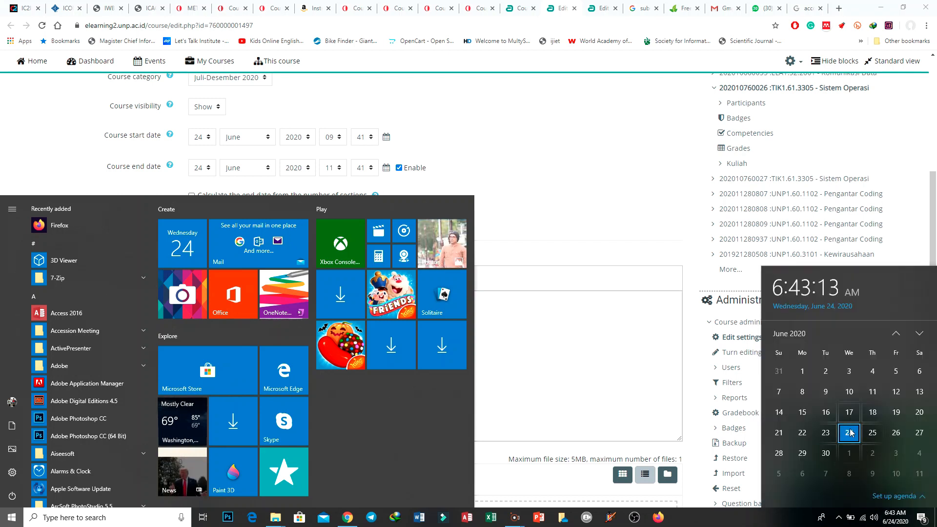
{"action": "left_click", "coordinate": [920, 333]}
{"action": "left_click", "coordinate": [920, 333]}
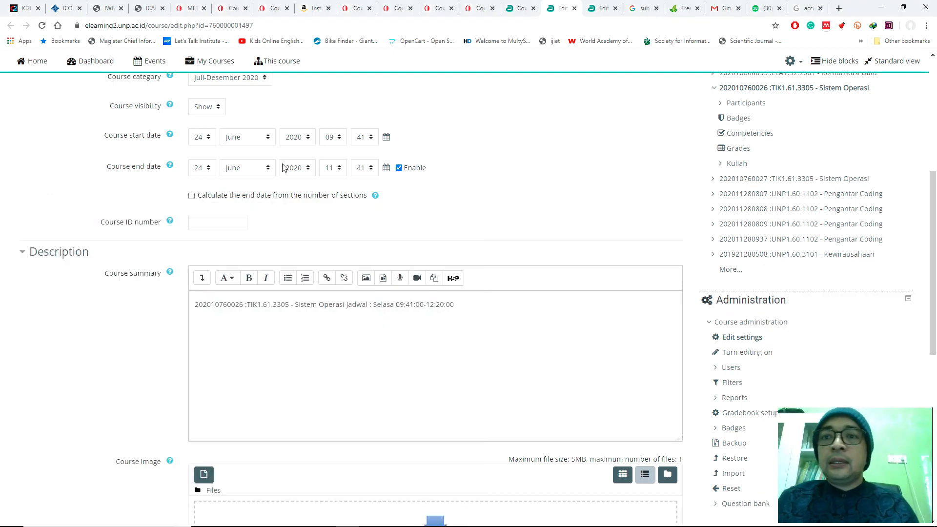
Step: Set the day and month of the Course start date to 25 August
{"action": "scroll", "coordinate": [634, 156], "scroll_direction": "up", "scroll_amount": 2}
{"action": "left_click", "coordinate": [200, 235]}
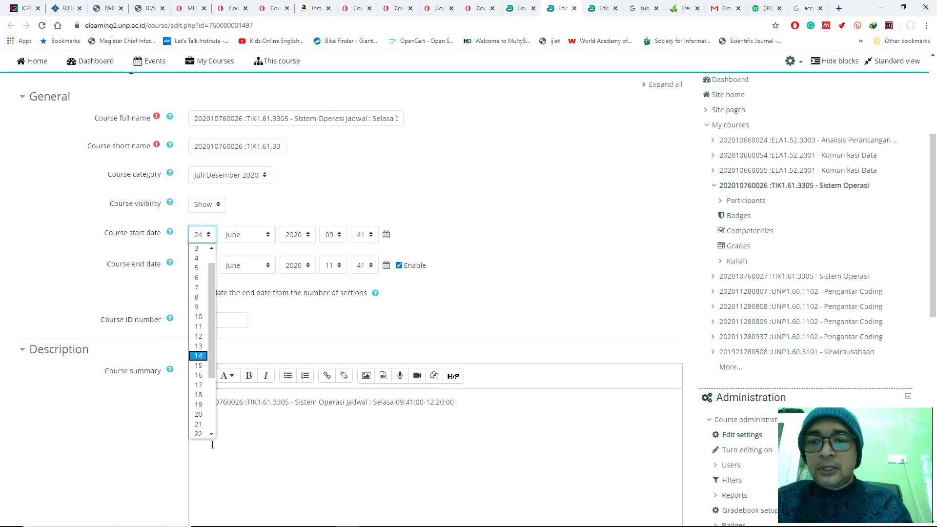
{"action": "scroll", "coordinate": [210, 435], "scroll_direction": "down", "scroll_amount": 2}
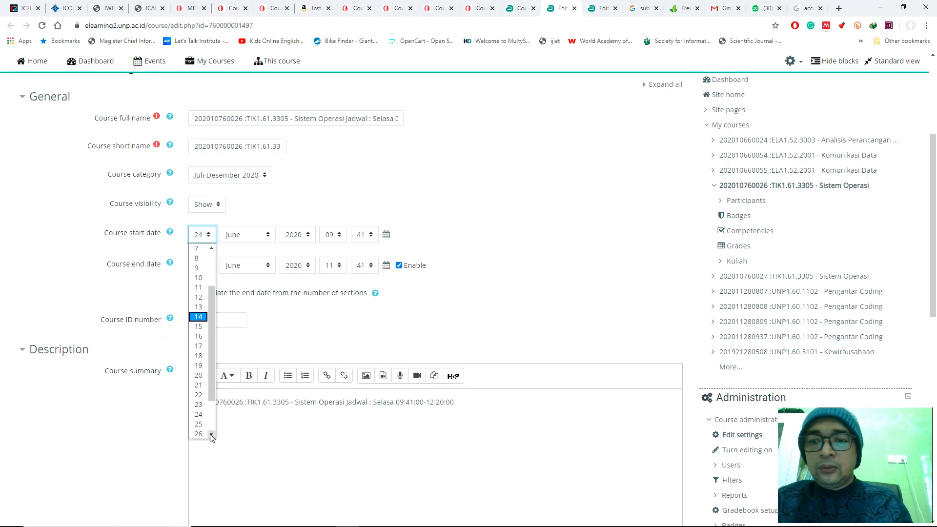
{"action": "left_click", "coordinate": [200, 425]}
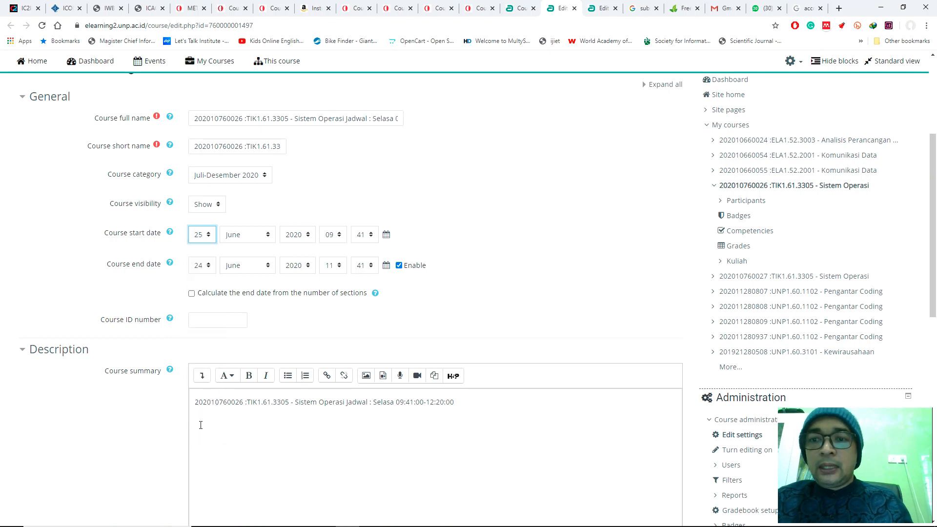
{"action": "left_click", "coordinate": [243, 238]}
{"action": "left_click", "coordinate": [264, 318]}
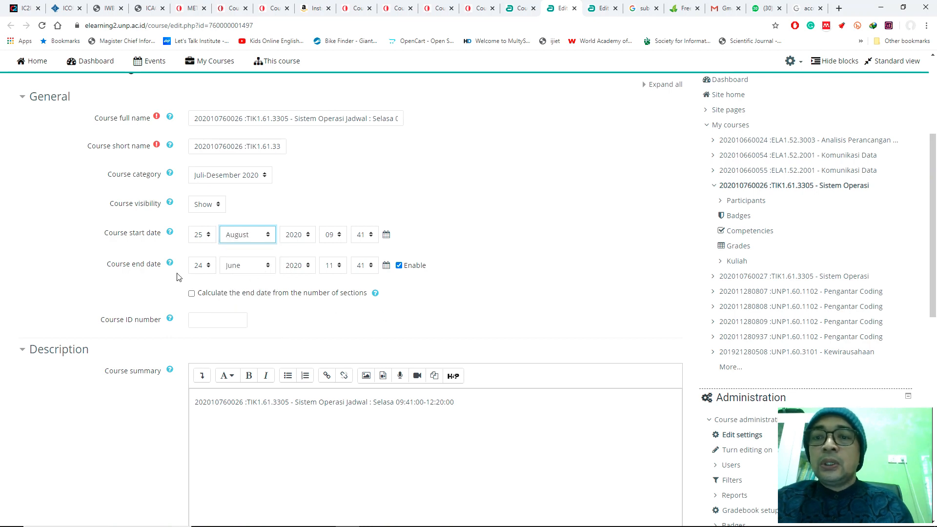
Step: Disable the Course end date and turn on calculating the end date from the number of sections
{"action": "left_click", "coordinate": [399, 266]}
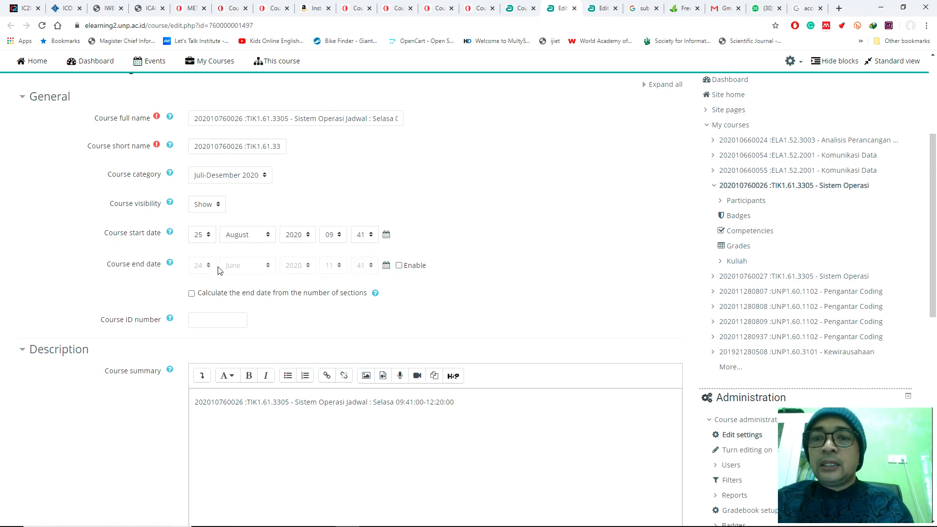
{"action": "scroll", "coordinate": [467, 244], "scroll_direction": "down", "scroll_amount": 2}
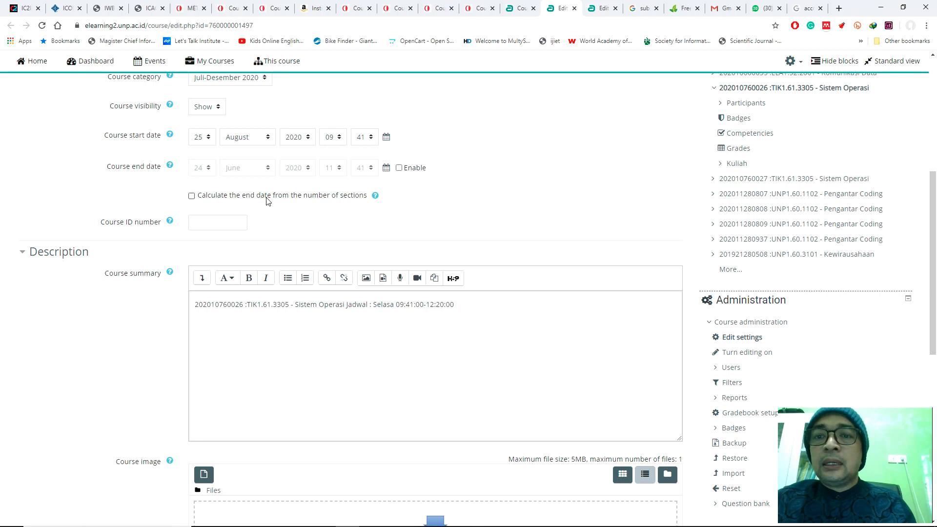
{"action": "left_click", "coordinate": [192, 197]}
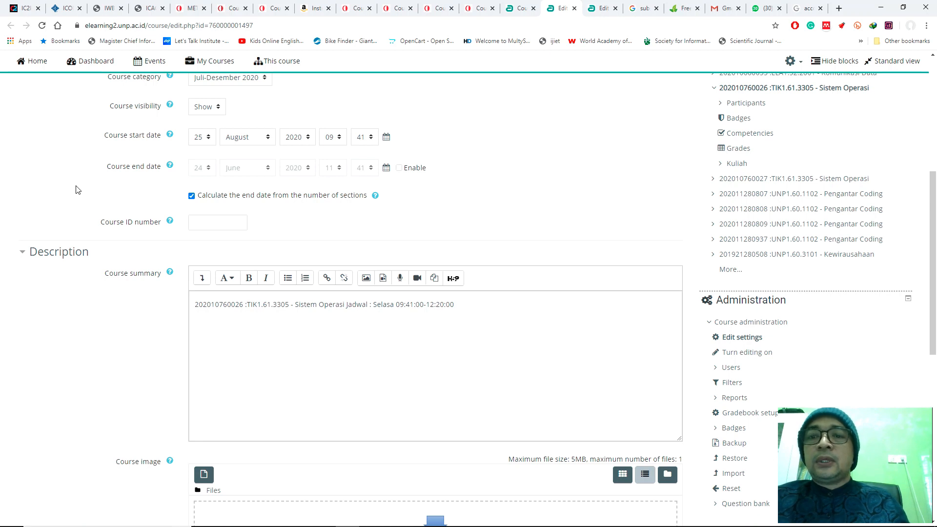
Step: Look over the course cards on the Dashboard in the other course tab, then return to the Course summary on the settings page
{"action": "scroll", "coordinate": [78, 188], "scroll_direction": "down", "scroll_amount": 4}
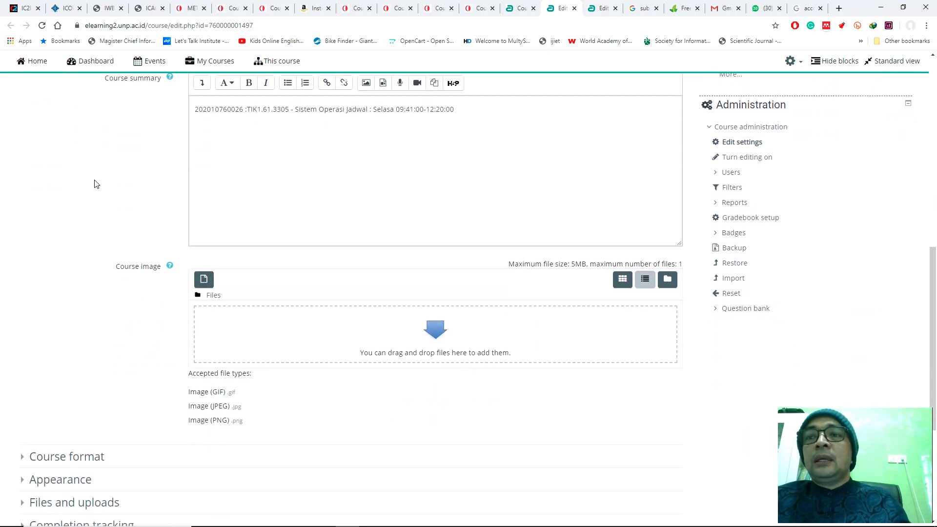
{"action": "scroll", "coordinate": [98, 184], "scroll_direction": "up", "scroll_amount": 1}
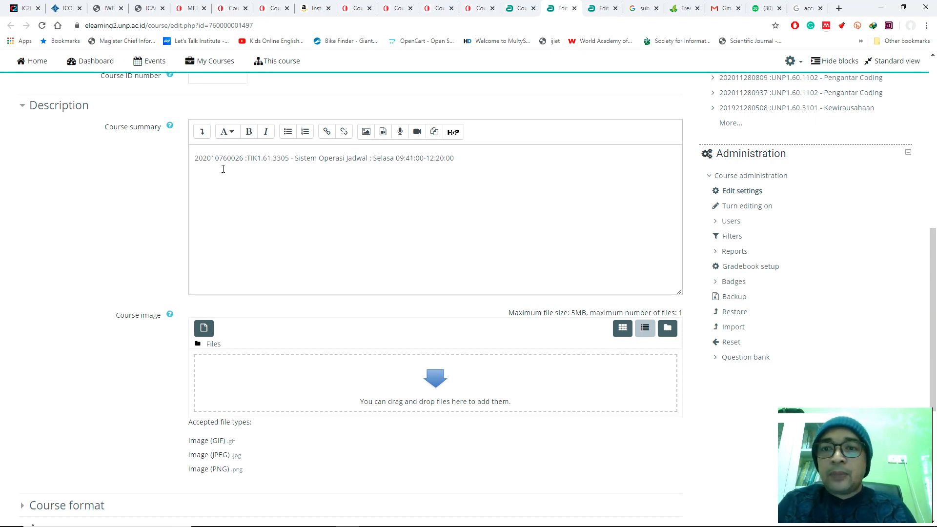
{"action": "left_click", "coordinate": [195, 158]}
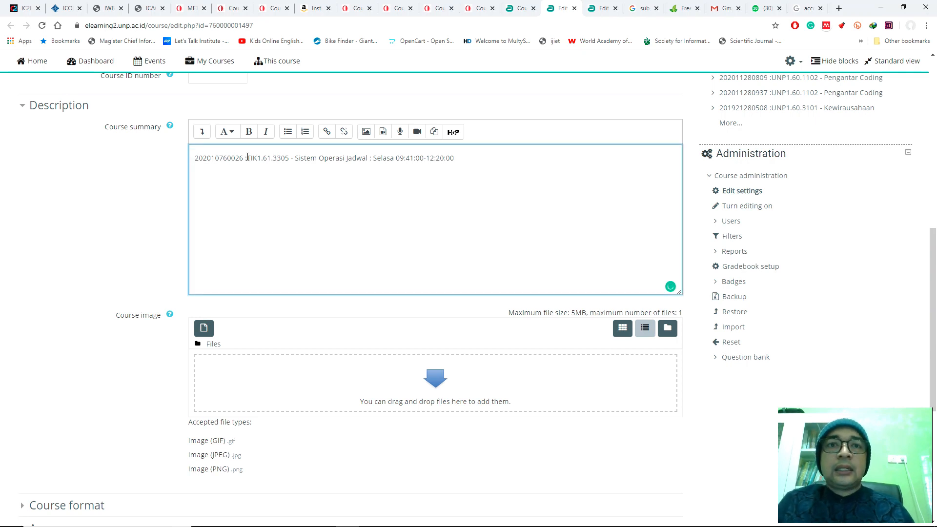
{"action": "left_click", "coordinate": [509, 12]}
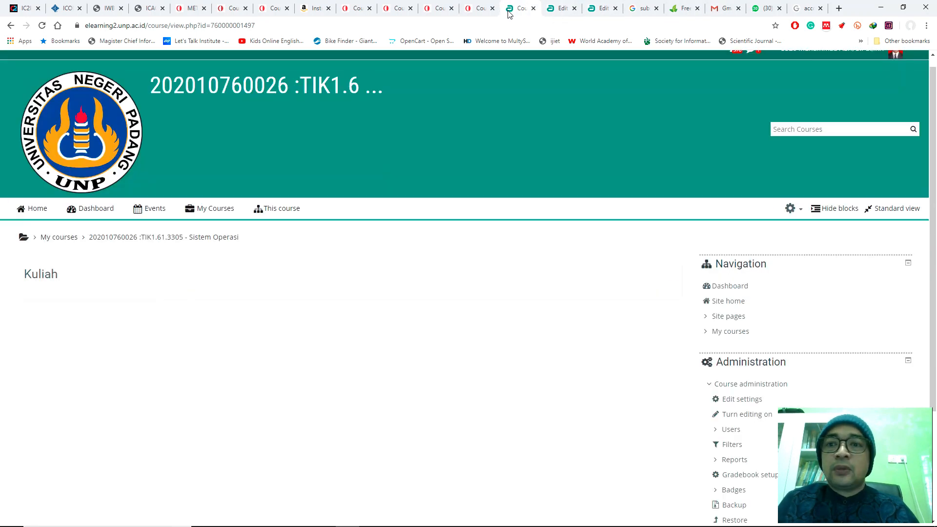
{"action": "left_click", "coordinate": [83, 210]}
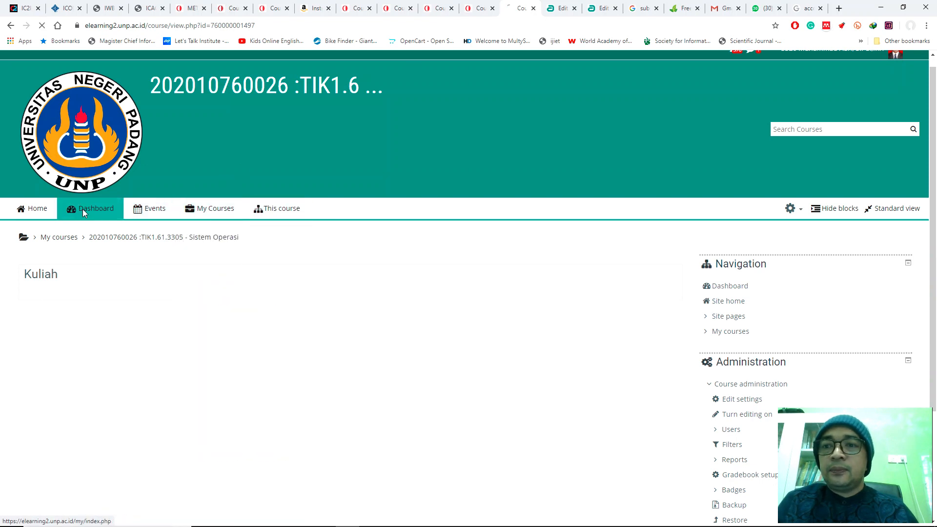
{"action": "scroll", "coordinate": [304, 334], "scroll_direction": "down", "scroll_amount": 4}
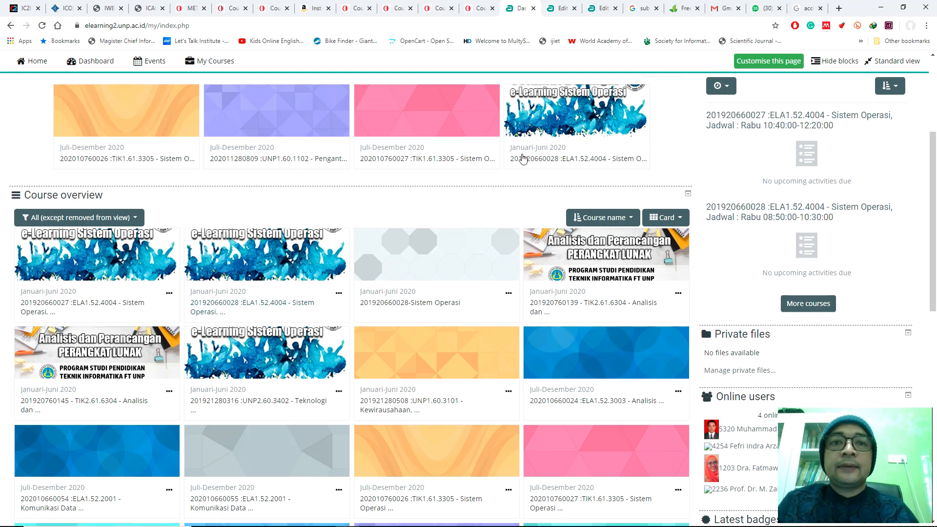
{"action": "left_click", "coordinate": [557, 9]}
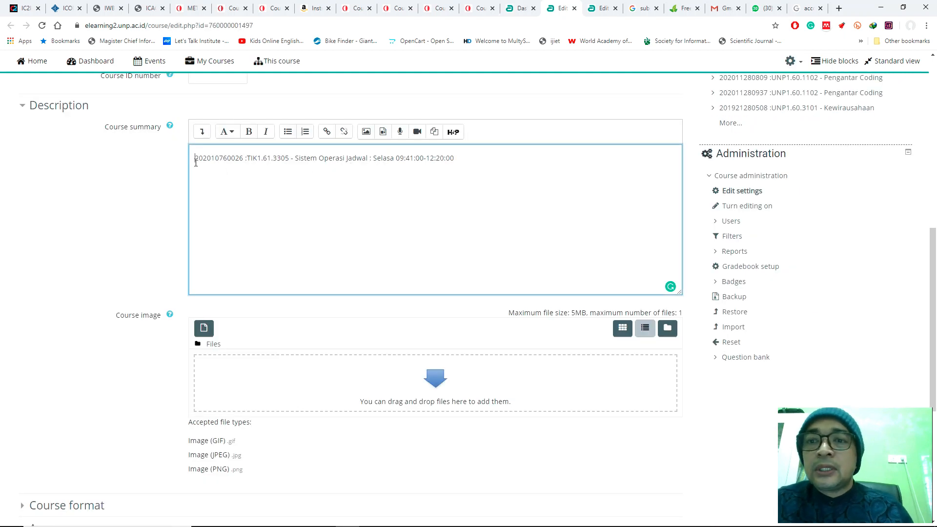
Step: Add the label "Kode Seksi :" before the section code at the start of the Course summary
{"action": "type", "text": "Kode Se"}
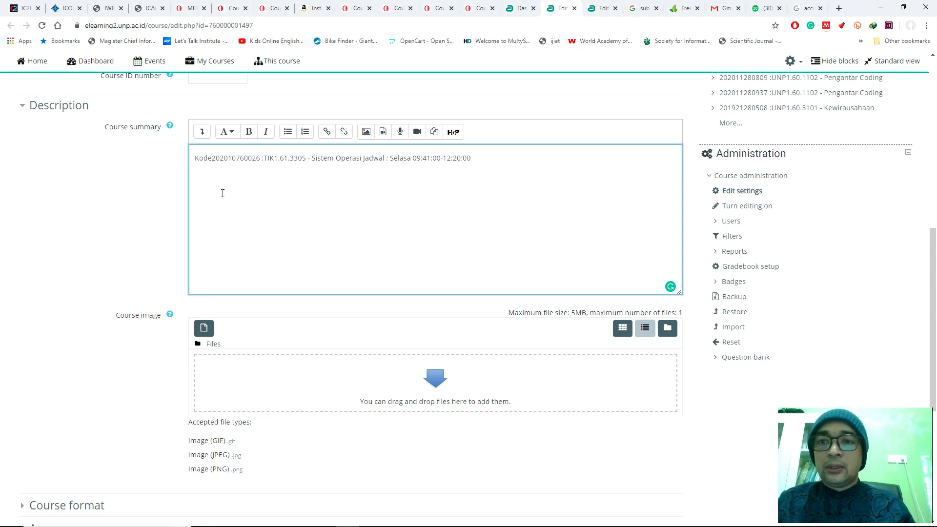
{"action": "type", "text": "ksu"}
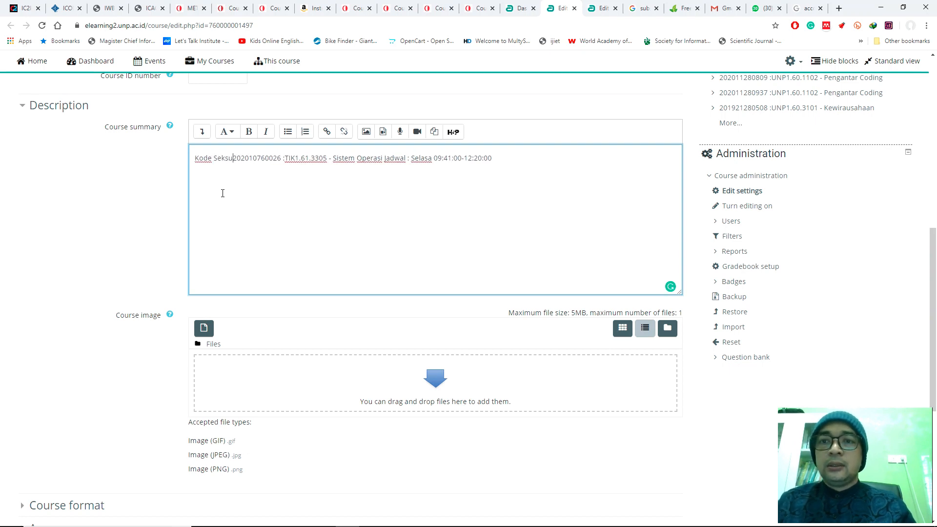
{"action": "key", "text": "BackSpace"}
{"action": "type", "text": "i :"}
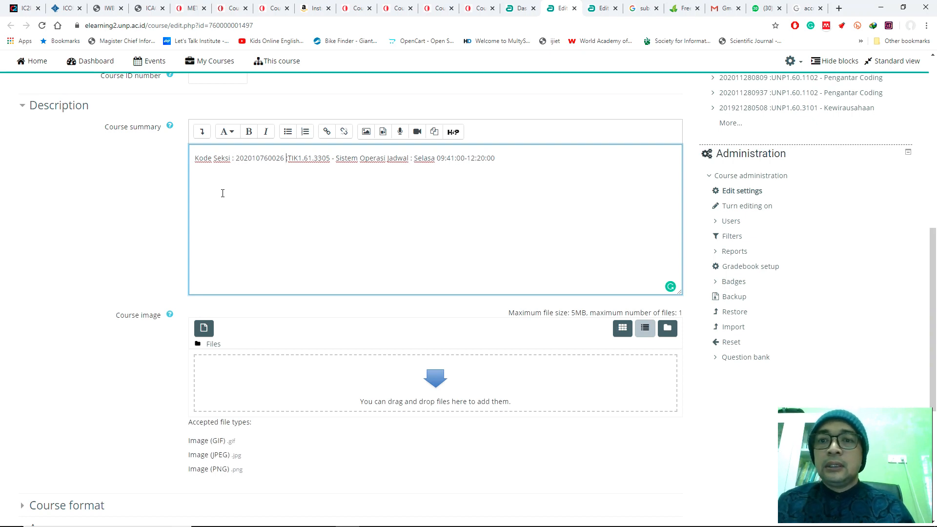
Step: Move the course code onto its own line in the Course summary and label it "Kode Mata kuliah :"
{"action": "key", "text": "Return"}
{"action": "type", "text": "Kode Mata kuliah :"}
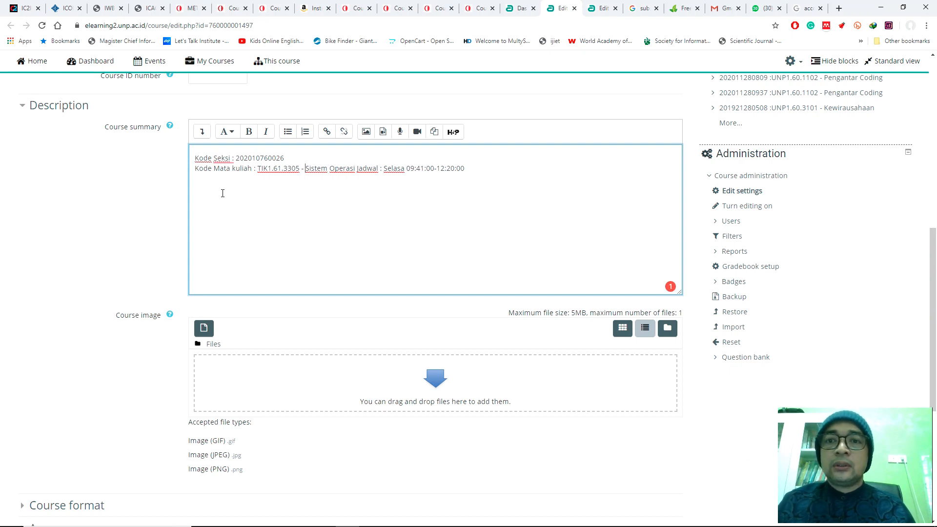
Step: Remove the hyphen after the course code and put the course name on a new line labelled "Nama mata Kuliah :"
{"action": "key", "text": "BackSpace"}
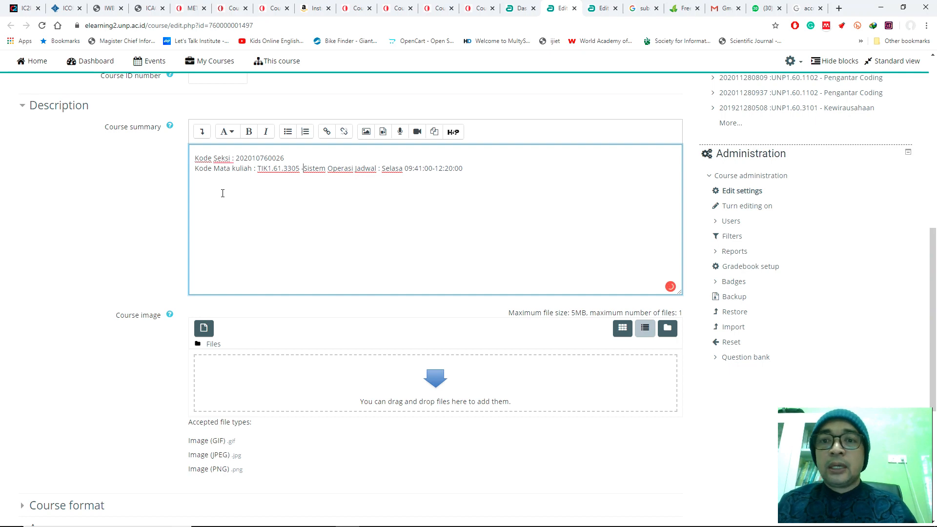
{"action": "key", "text": "BackSpace"}
{"action": "key", "text": "Return"}
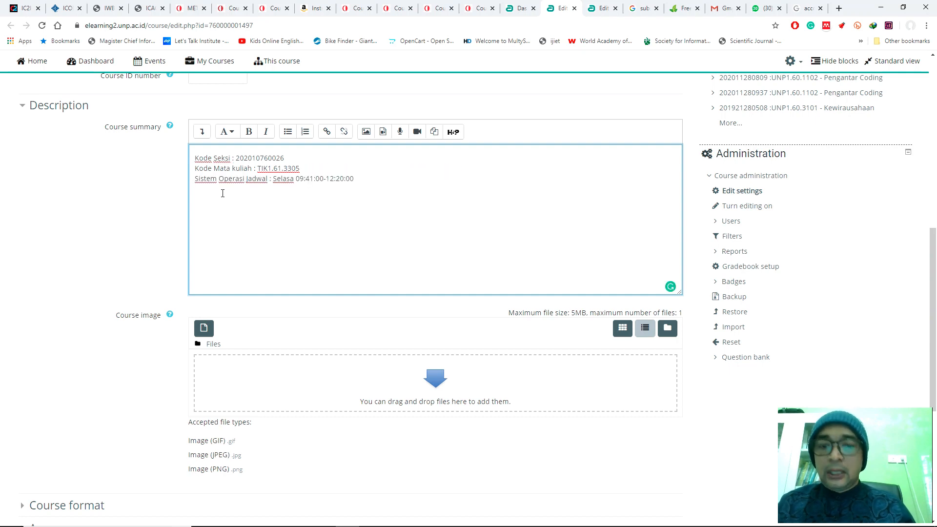
{"action": "type", "text": "Nama mata Kul"}
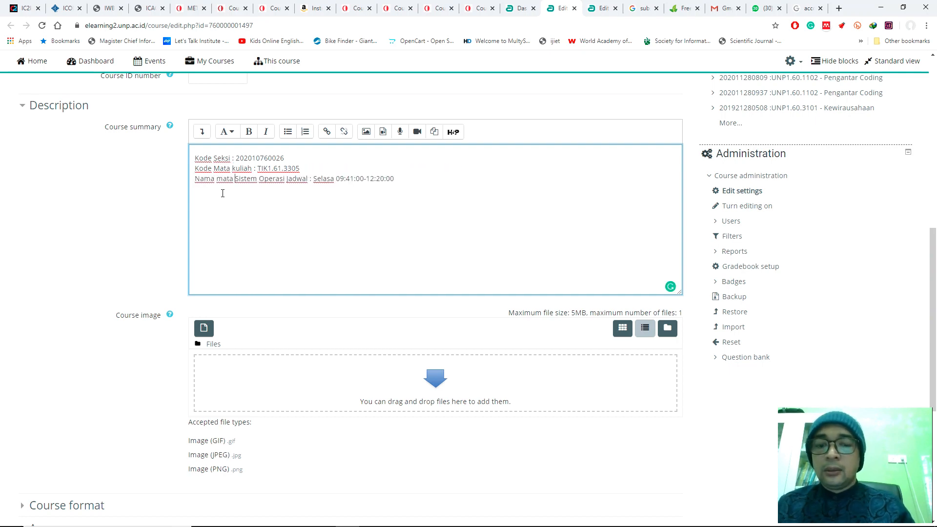
{"action": "type", "text": "iah :"}
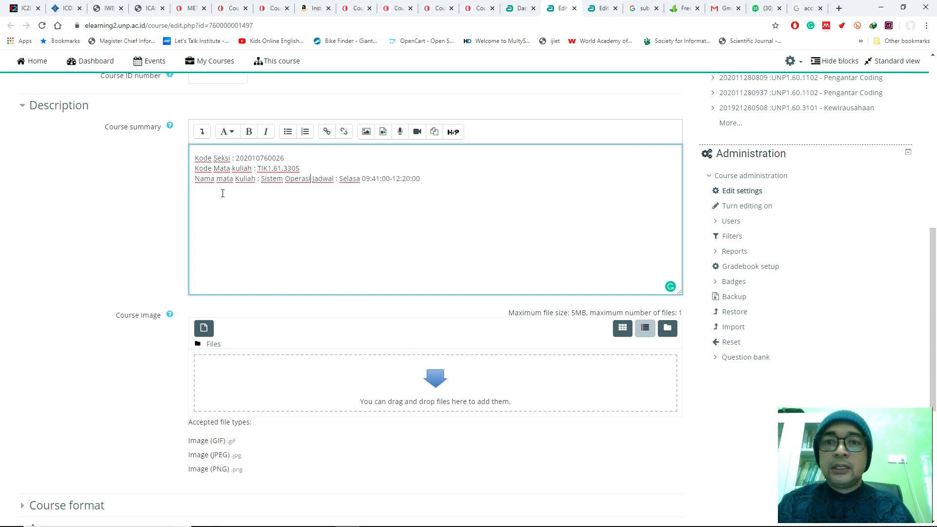
Step: Put the schedule on its own line labelled "Jadwal Kuliah" and align the colons of the four summary lines with spaces
{"action": "key", "text": "Return"}
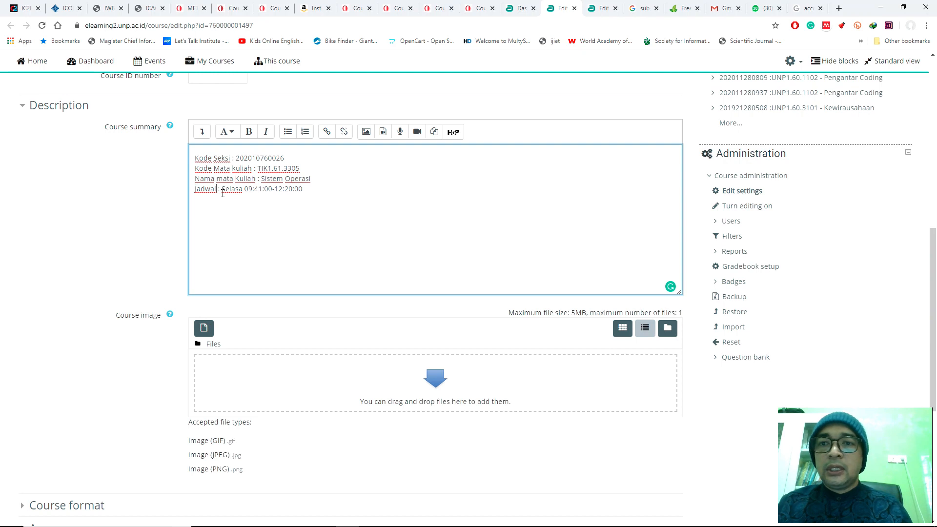
{"action": "type", "text": "Kuliah"}
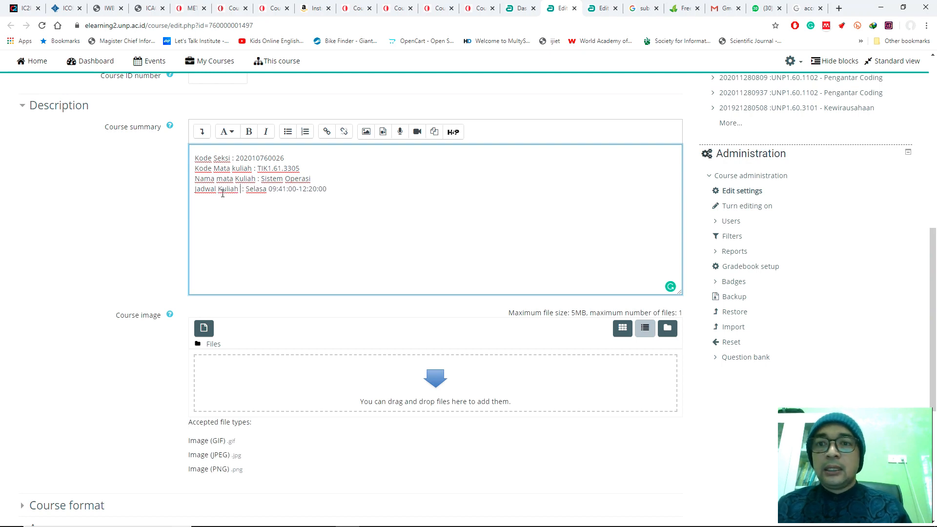
{"action": "key", "text": "BackSpace"}
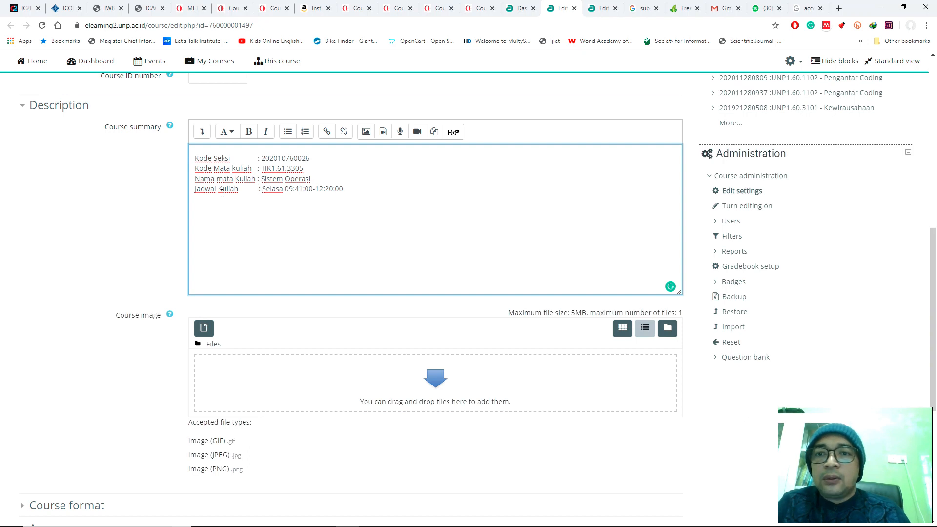
{"action": "key", "text": "BackSpace"}
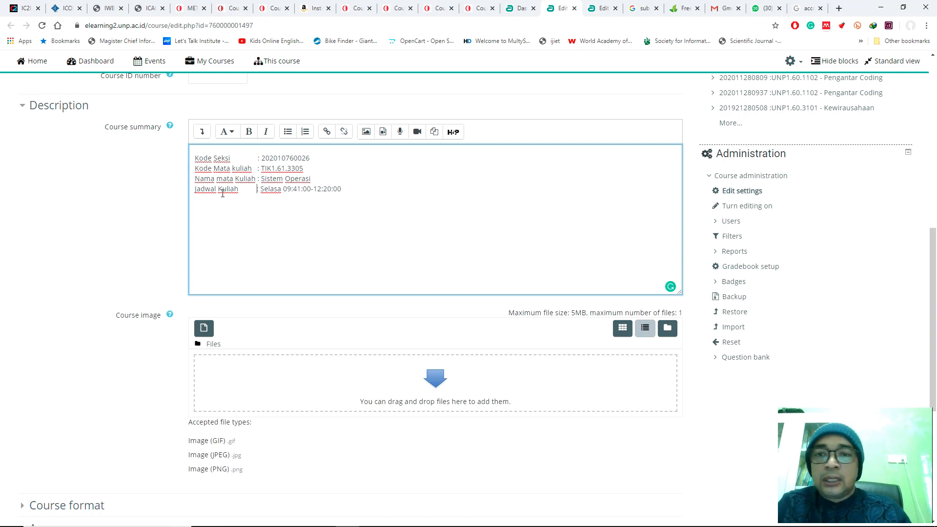
Step: Add the line "Selamat Datang pada Sistem Pembelajaran Daring Mata Kuliah Sistem Operasi.." above "Kode Seksi" in the Course summary
{"action": "left_click", "coordinate": [193, 151]}
{"action": "key", "text": "Return"}
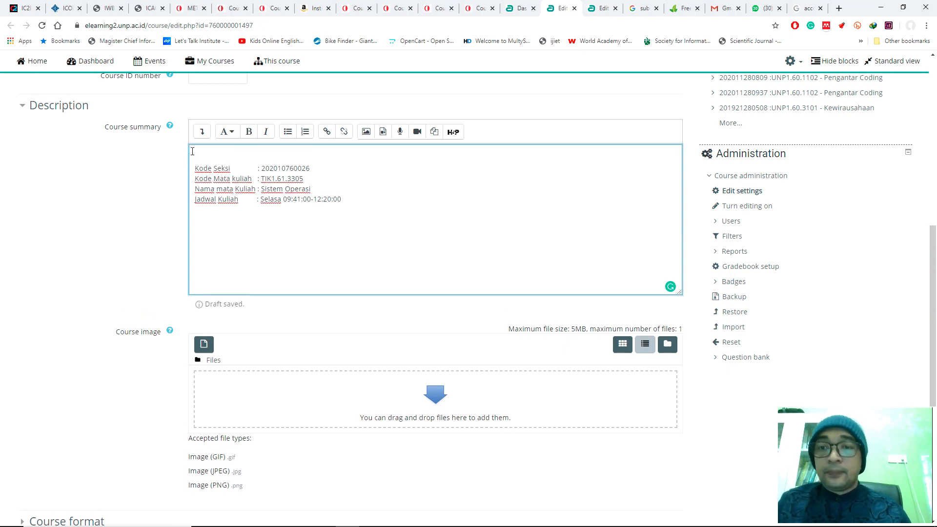
{"action": "type", "text": "s"}
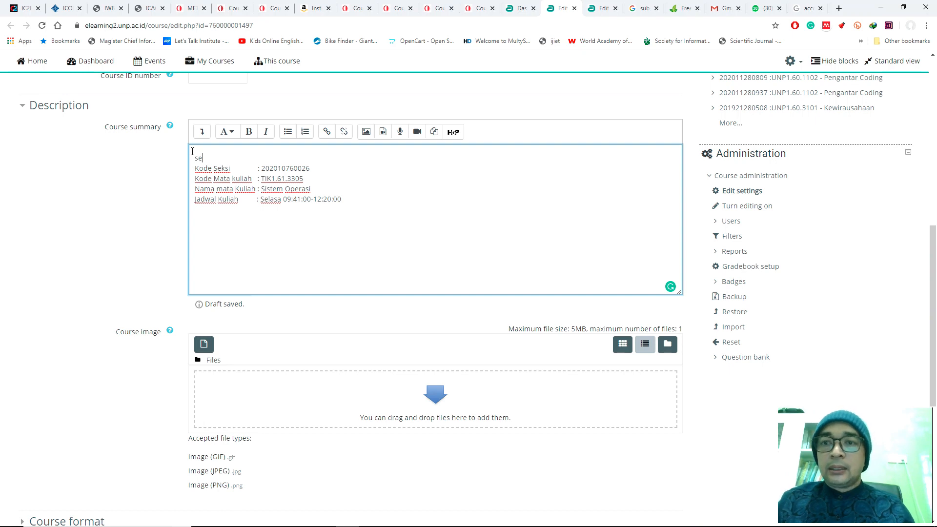
{"action": "type", "text": "e"}
{"action": "key", "text": "Delete"}
{"action": "key", "text": "BackSpace"}
{"action": "key", "text": "BackSpace"}
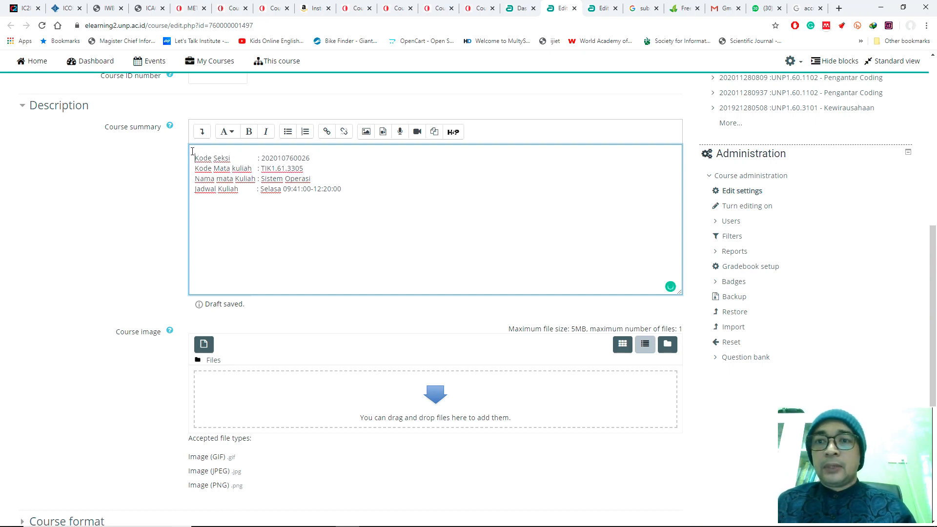
{"action": "key", "text": "Return"}
{"action": "type", "text": "Selamat D"}
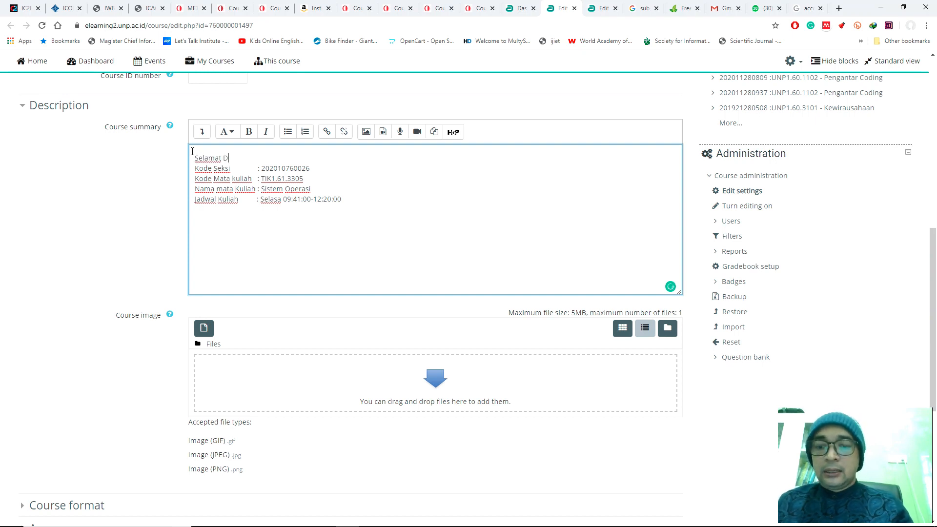
{"action": "type", "text": "atang pada "}
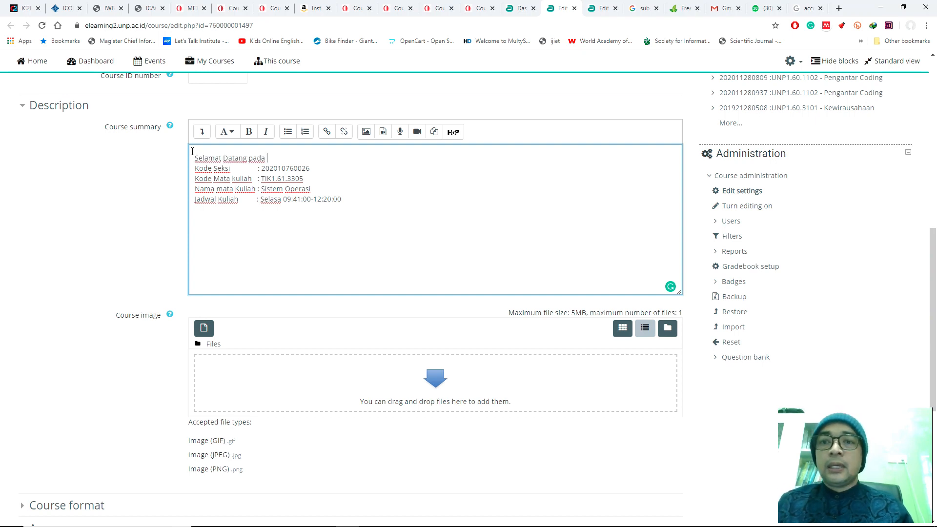
{"action": "type", "text": "Sistem P"}
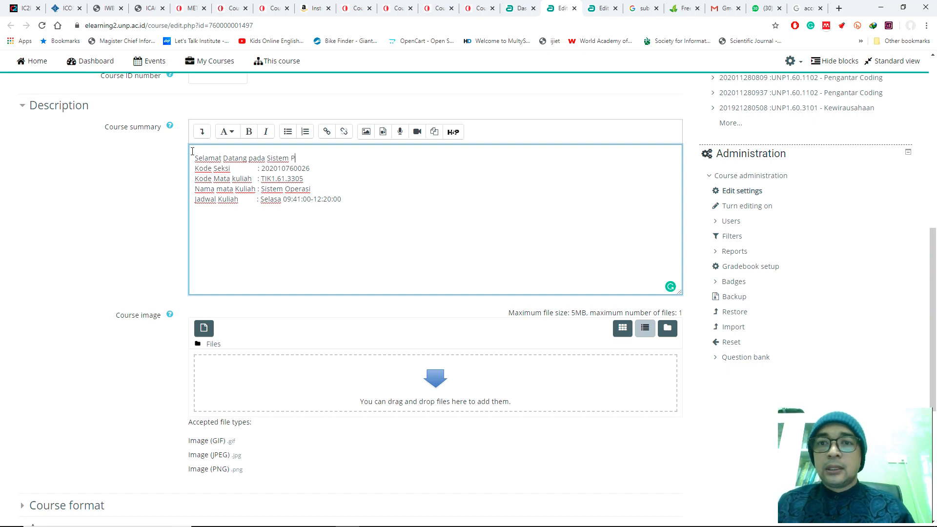
{"action": "type", "text": "embelajaran Daring"}
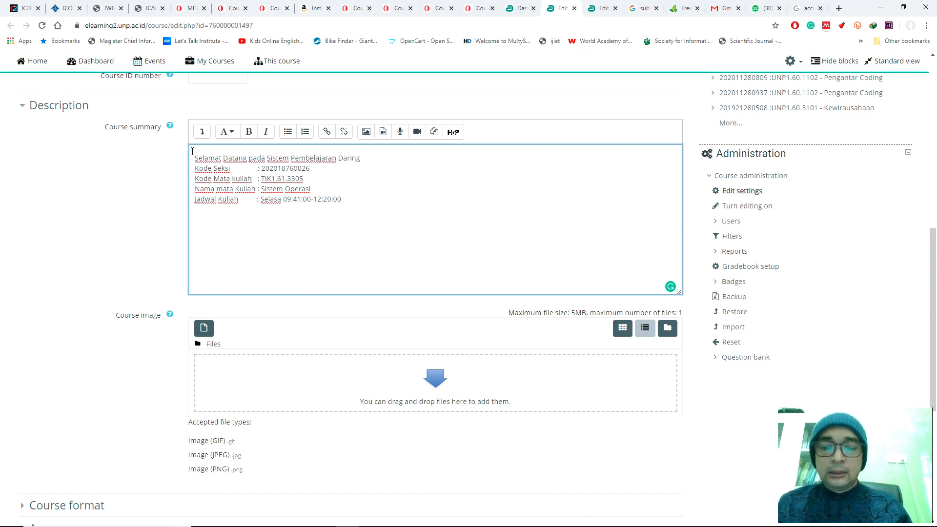
{"action": "type", "text": " Mat"}
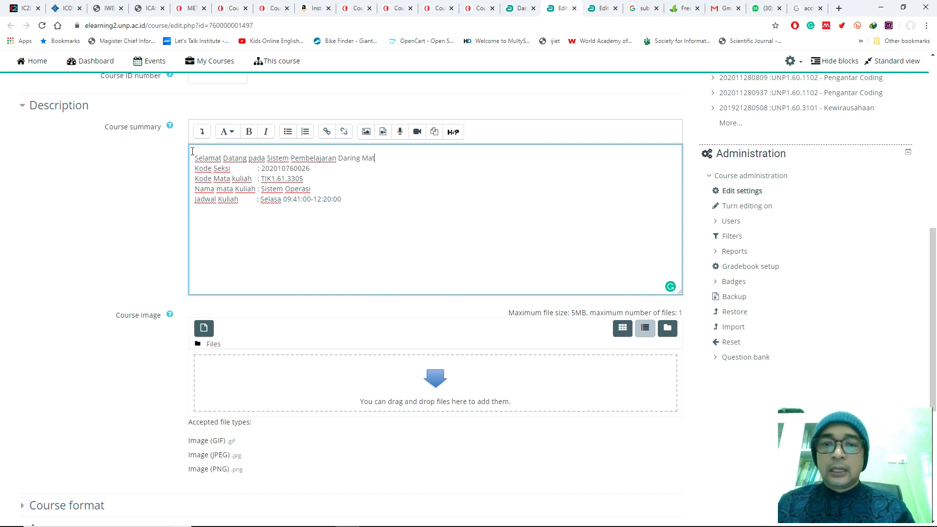
{"action": "type", "text": "a Kuliah Sistem Operasi.."}
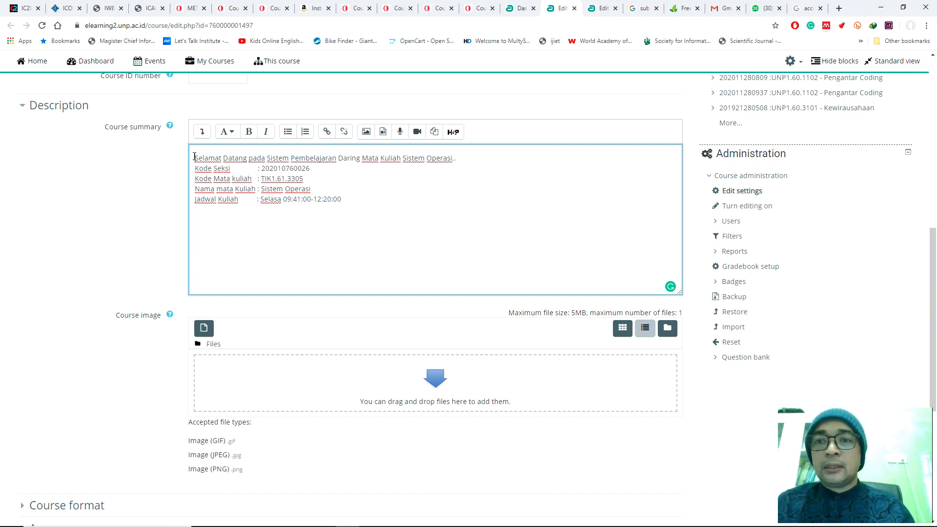
Step: Begin the welcome line with "Mahasiswa sekalian, " and insert a blank line between it and the course details
{"action": "left_click", "coordinate": [195, 158]}
{"action": "type", "text": "Mahasiswa seka"}
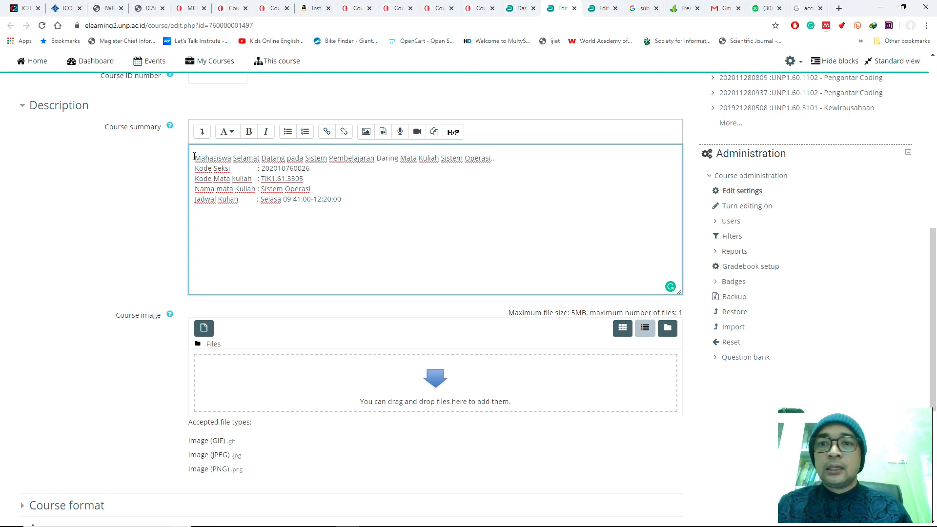
{"action": "type", "text": "la"}
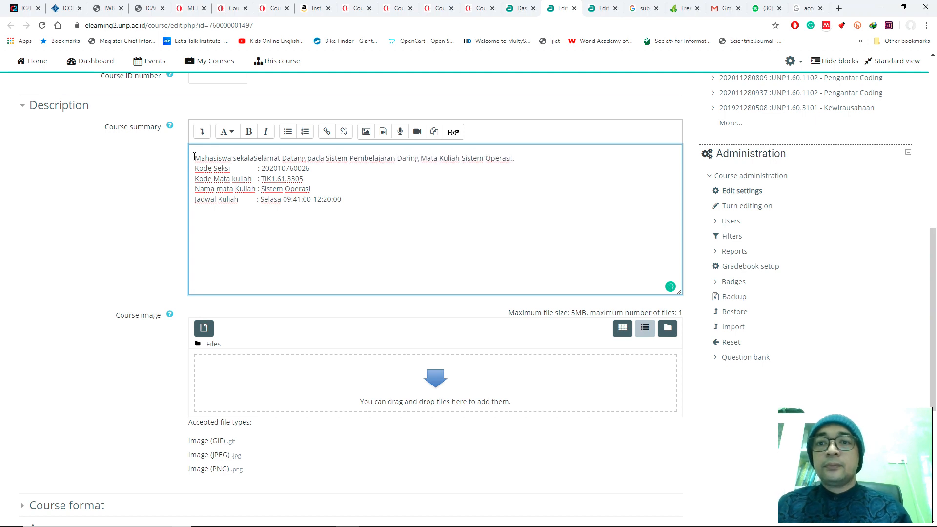
{"action": "type", "text": "ian,"}
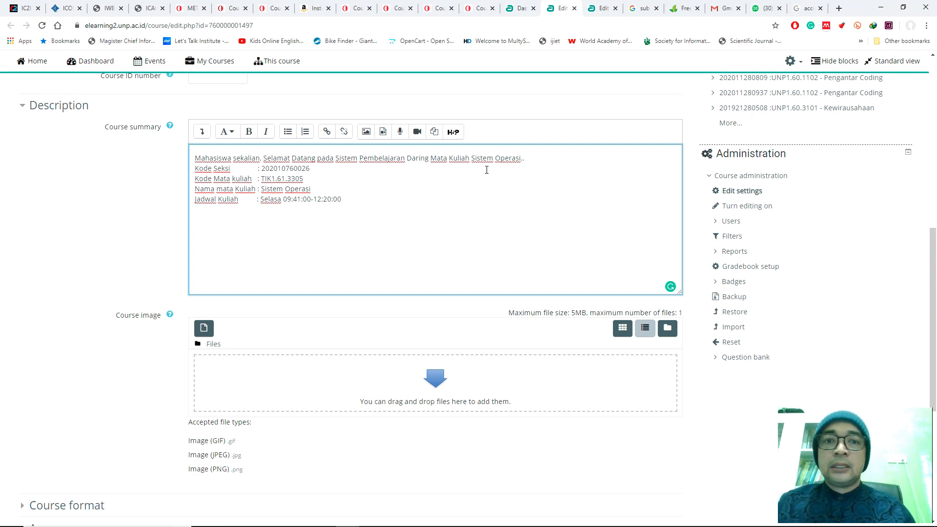
{"action": "key", "text": "Return"}
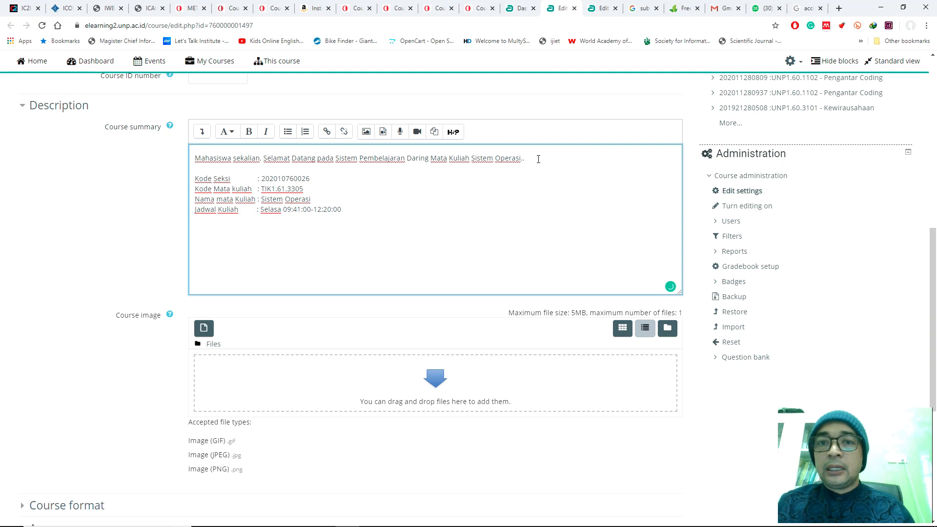
Step: Format the welcome line of the Course summary as Heading (medium)
{"action": "left_click_drag", "start_coordinate": [194, 159], "coordinate": [545, 155]}
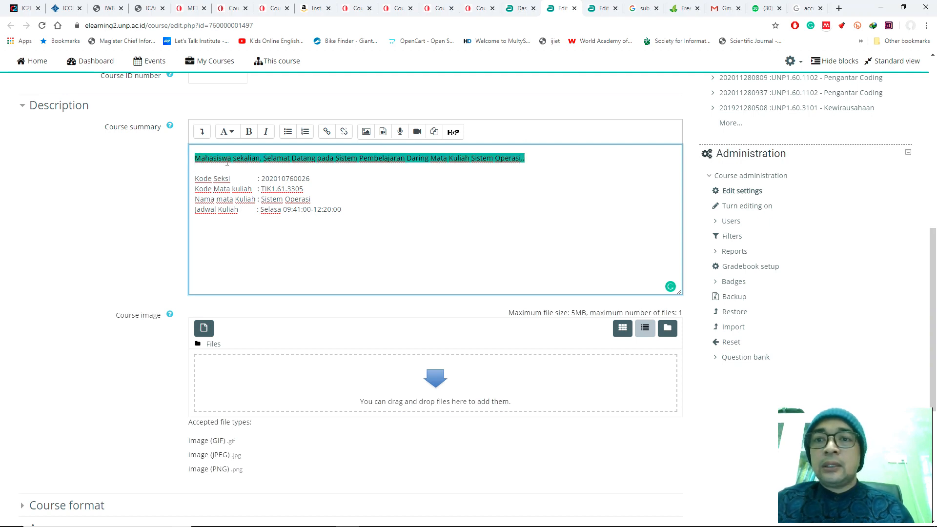
{"action": "left_click", "coordinate": [232, 135]}
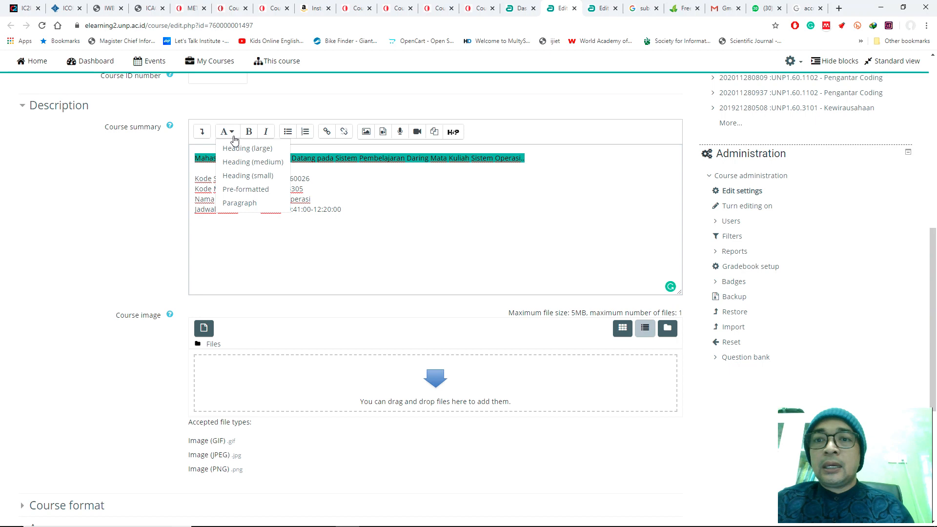
{"action": "left_click", "coordinate": [250, 165]}
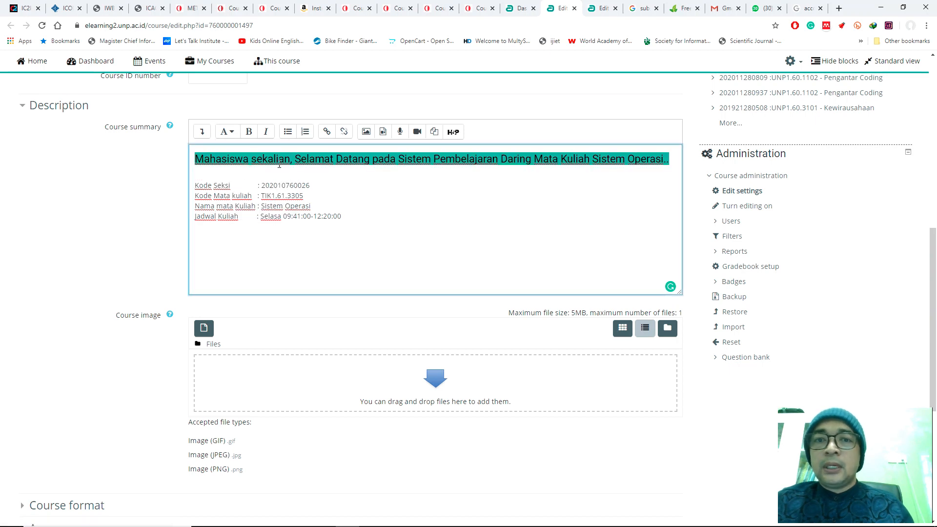
{"action": "left_click", "coordinate": [360, 182]}
Step: Make the four values after the colons bold: section code, course code, course name and schedule
{"action": "left_click_drag", "start_coordinate": [318, 183], "coordinate": [261, 189]}
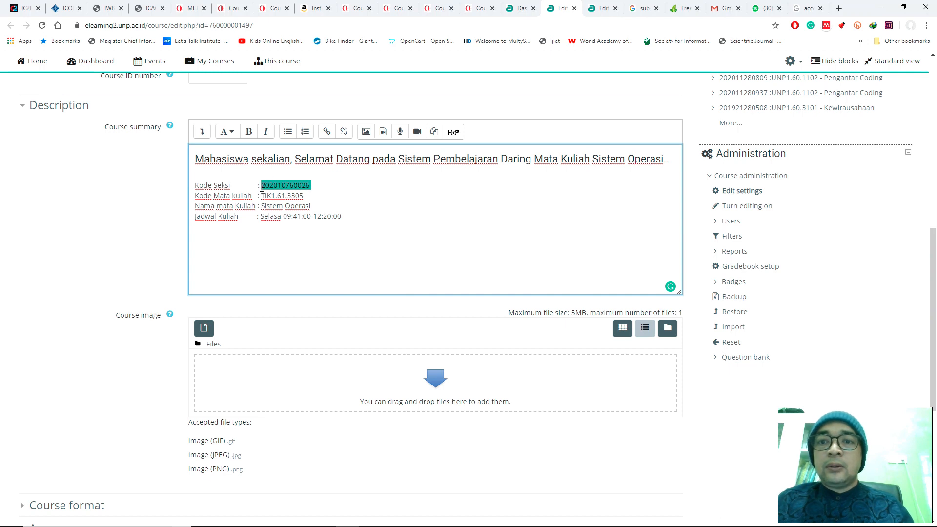
{"action": "key", "text": "ctrl+b"}
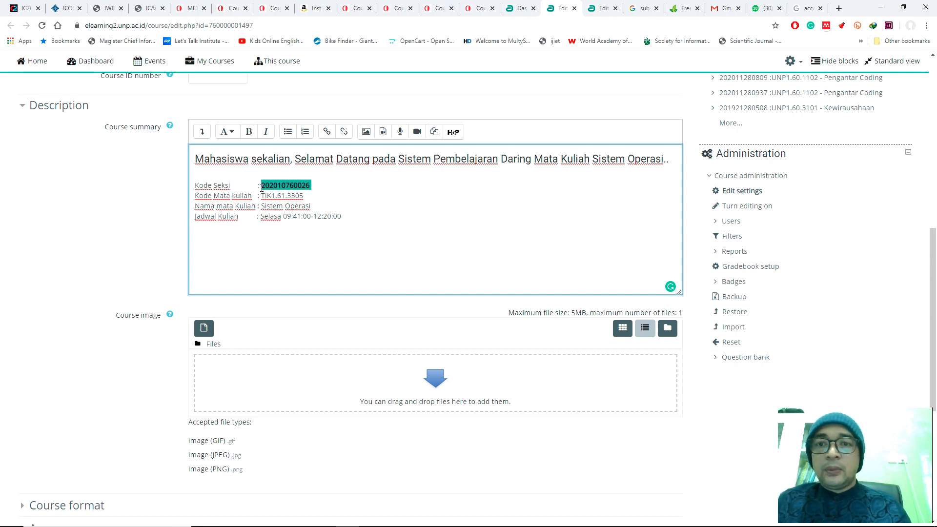
{"action": "left_click_drag", "start_coordinate": [306, 196], "coordinate": [261, 195]}
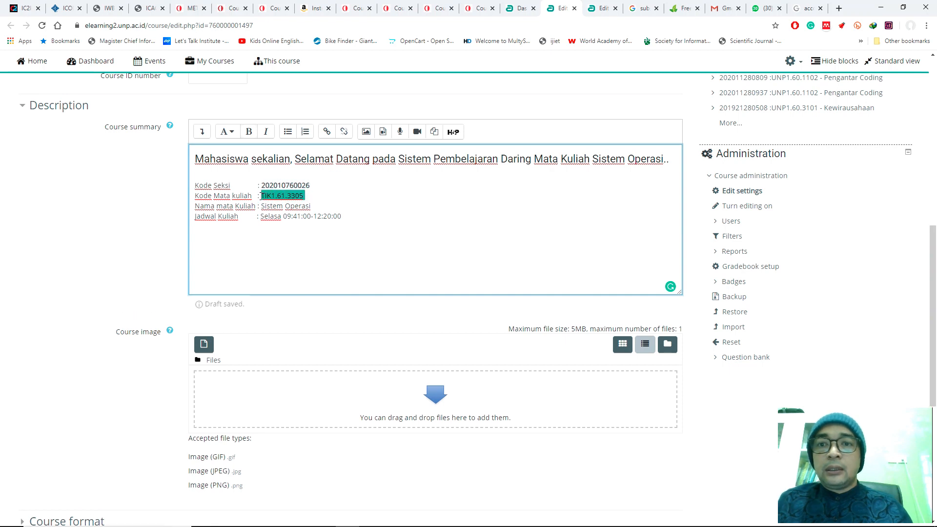
{"action": "key", "text": "ctrl+b"}
{"action": "left_click_drag", "start_coordinate": [306, 196], "coordinate": [365, 204]}
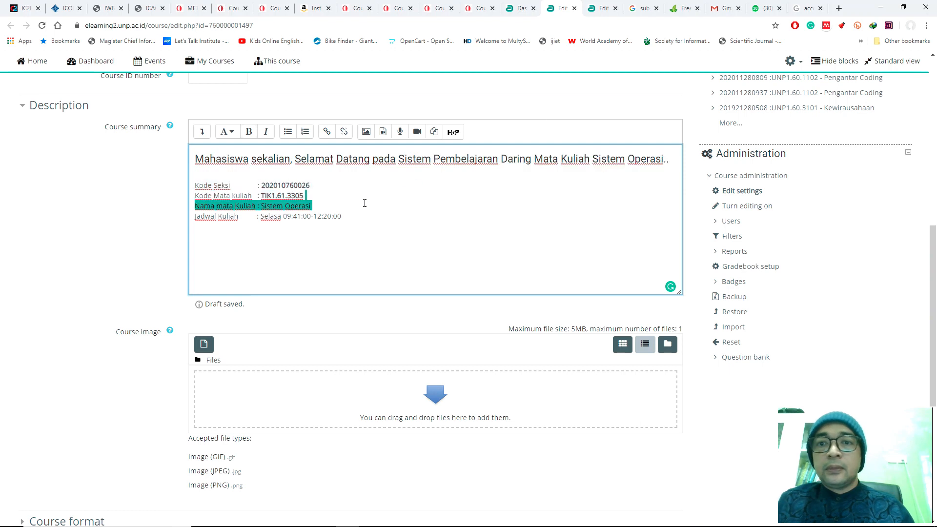
{"action": "left_click", "coordinate": [325, 205]}
{"action": "left_click_drag", "start_coordinate": [314, 206], "coordinate": [261, 206]}
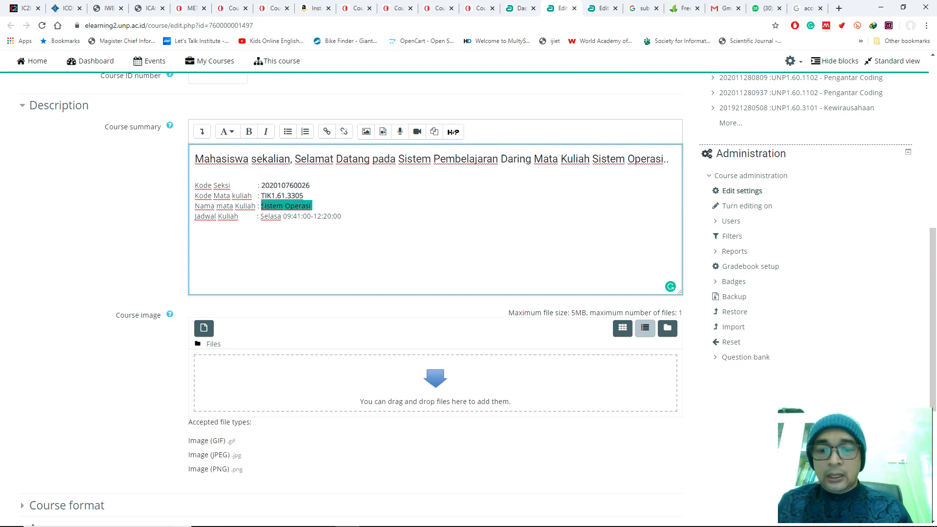
{"action": "left_click_drag", "start_coordinate": [346, 216], "coordinate": [262, 216]}
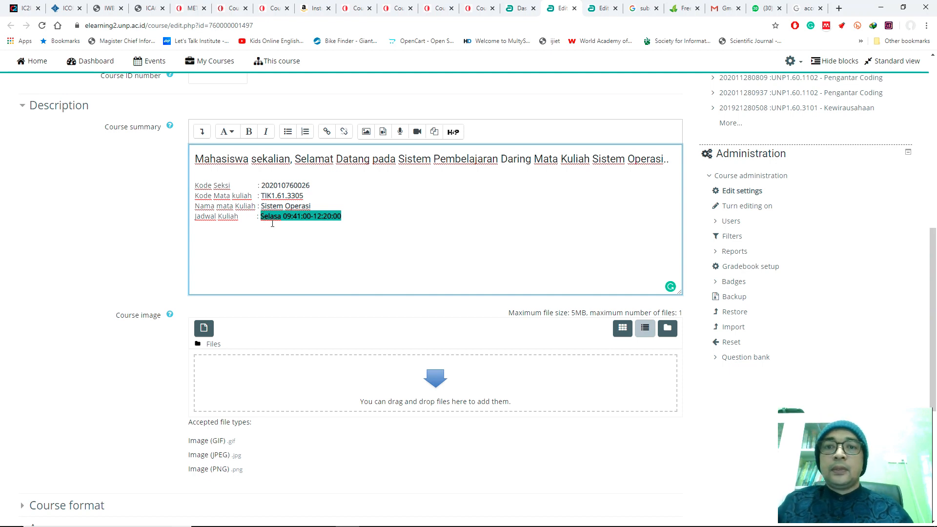
Step: Add the closing line "Selamat Mengikuti Perkuliahan Daring Semester Juli -Desember 2020" below the schedule, separated by a blank line
{"action": "left_click", "coordinate": [360, 220]}
{"action": "key", "text": "Return"}
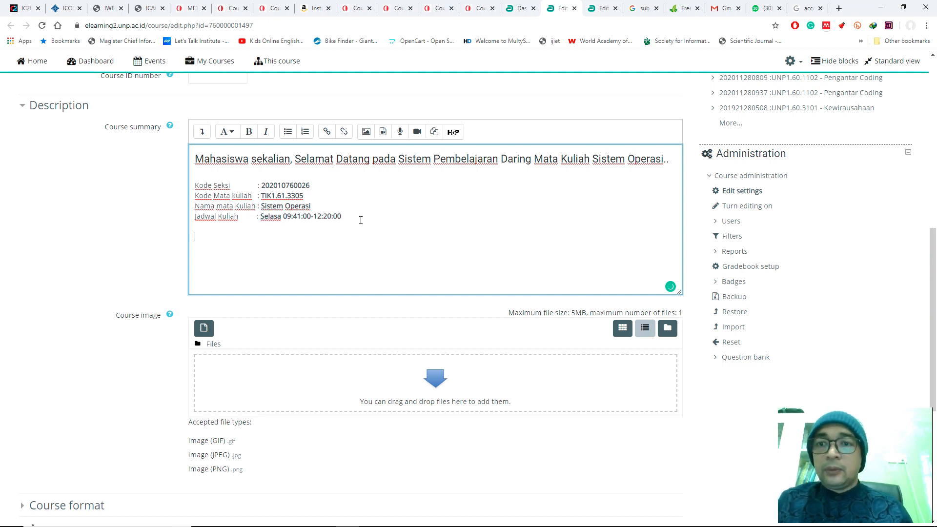
{"action": "type", "text": "Selamat Mengikuti Perkuliahan Daring Semester K"}
{"action": "key", "text": "BackSpace"}
{"action": "type", "text": "Jan"}
{"action": "key", "text": "BackSpace"}
{"action": "key", "text": "BackSpace"}
{"action": "key", "text": "BackSpace"}
{"action": "type", "text": "J"}
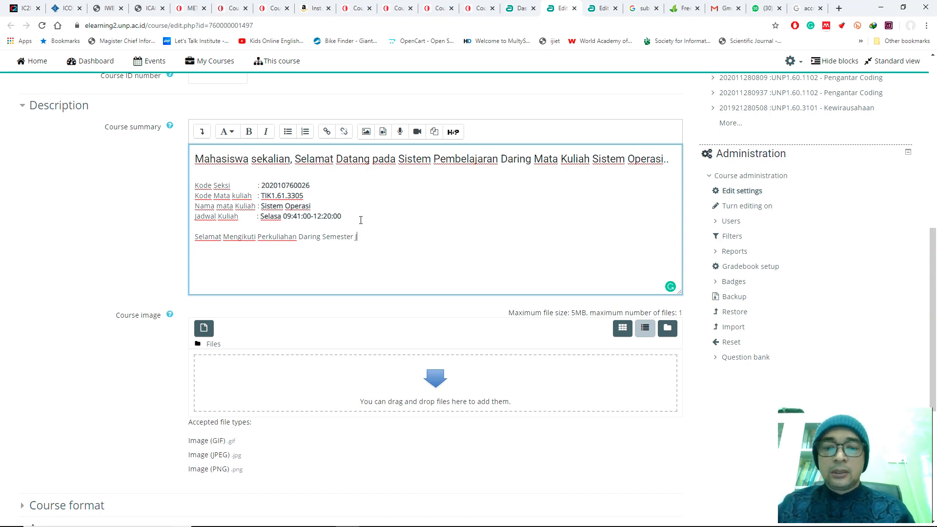
{"action": "type", "text": "uli -Desmber"}
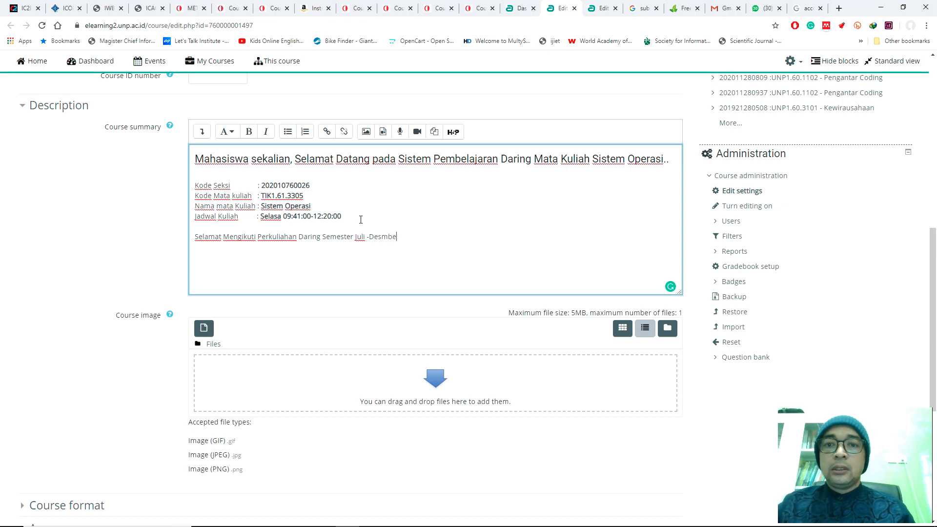
{"action": "key", "text": "BackSpace"}
{"action": "key", "text": "BackSpace"}
{"action": "type", "text": "ember 2020"}
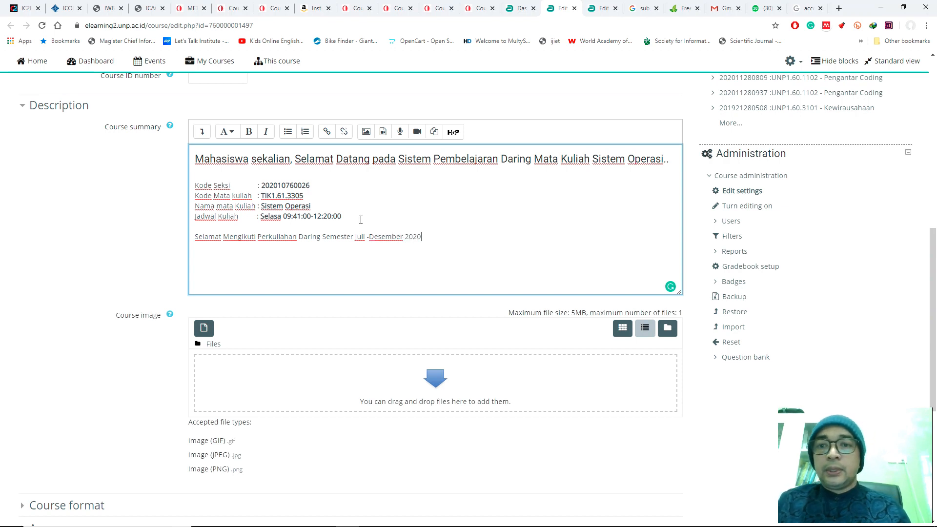
Step: Format the closing line of the Course summary as Heading (small) and make it bold
{"action": "left_click_drag", "start_coordinate": [426, 242], "coordinate": [198, 231]}
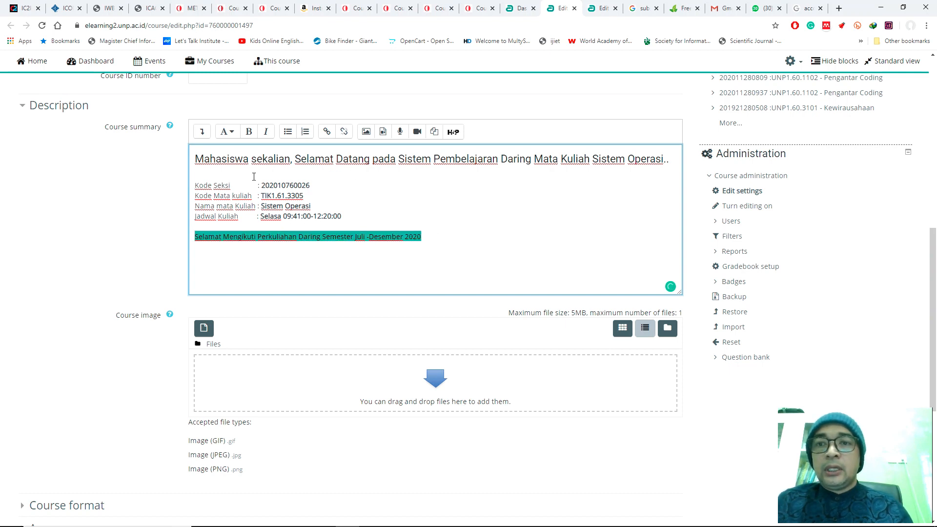
{"action": "left_click", "coordinate": [229, 132]}
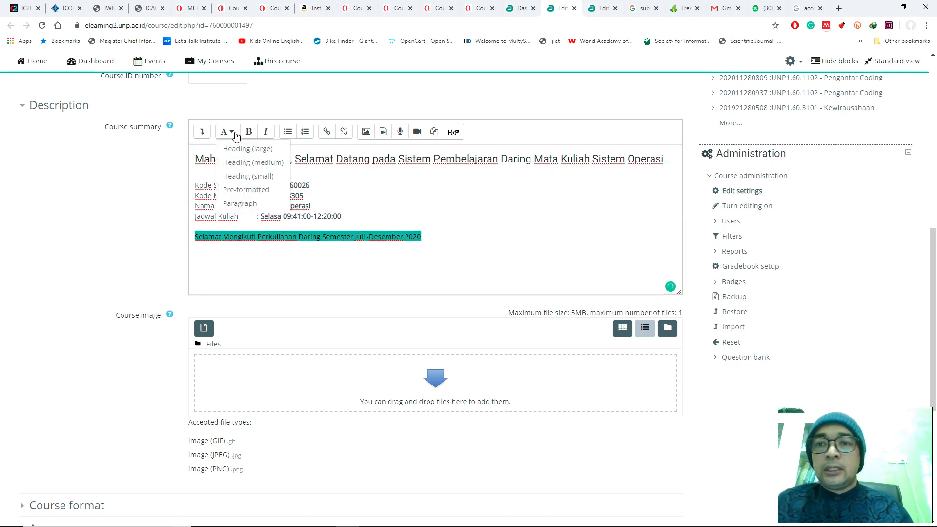
{"action": "left_click", "coordinate": [259, 177]}
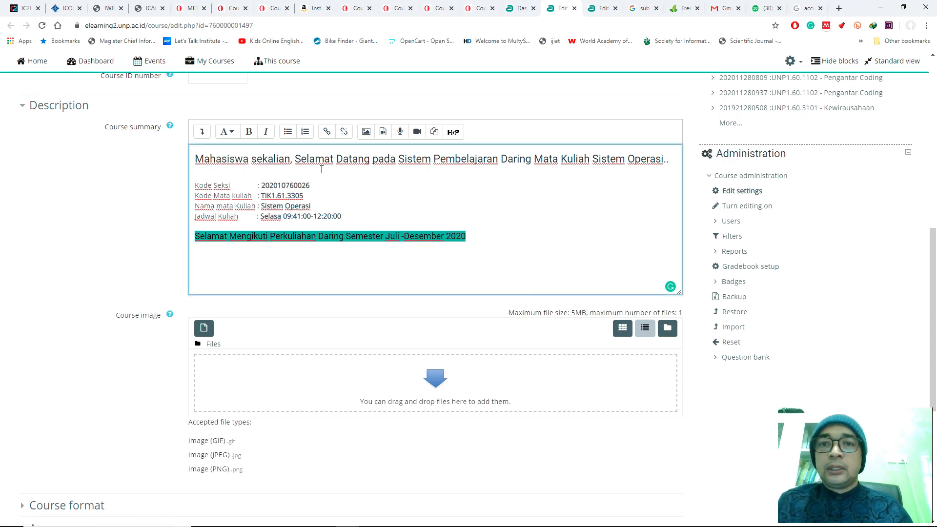
{"action": "left_click", "coordinate": [249, 134]}
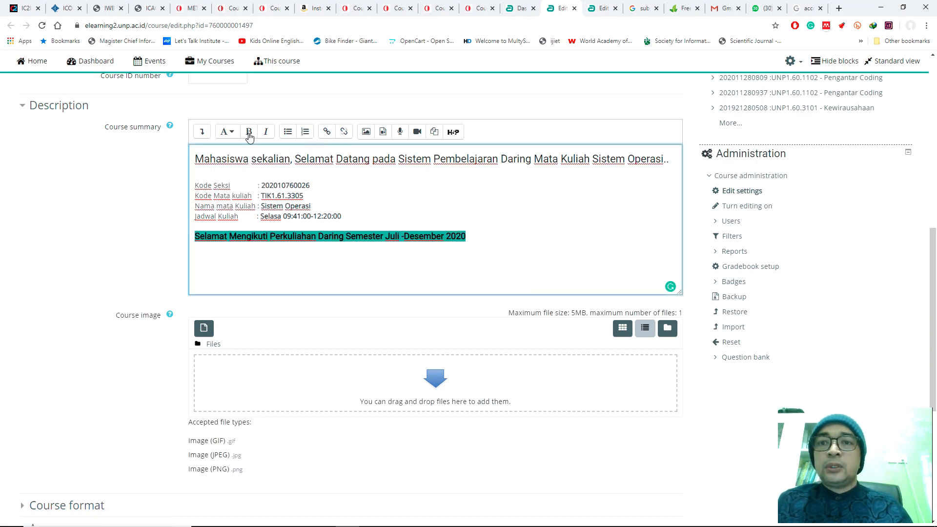
Step: Make the welcome heading "Mahasiswa sekalian, Selamat Datang pada Sistem Pembelajaran Daring..." bold
{"action": "left_click", "coordinate": [194, 155]}
{"action": "key", "text": "shift+End"}
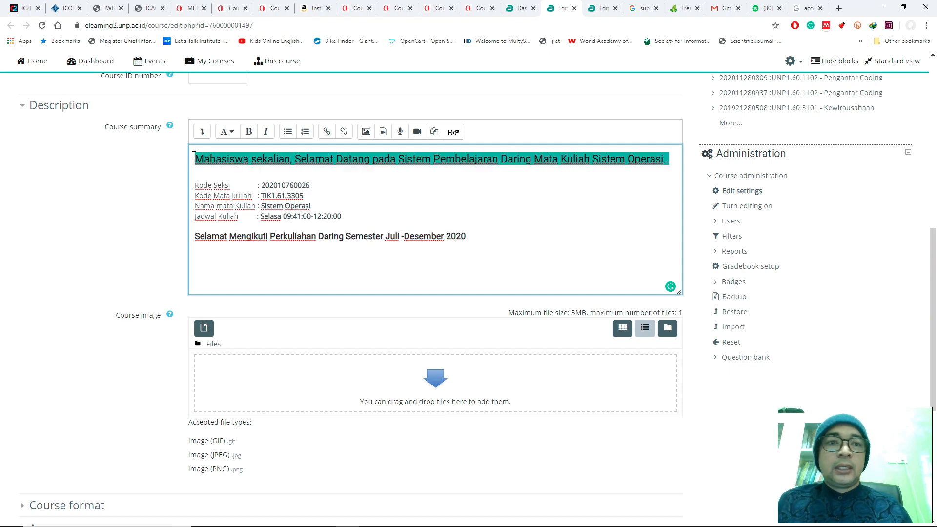
{"action": "left_click", "coordinate": [245, 139]}
{"action": "left_click", "coordinate": [152, 177]}
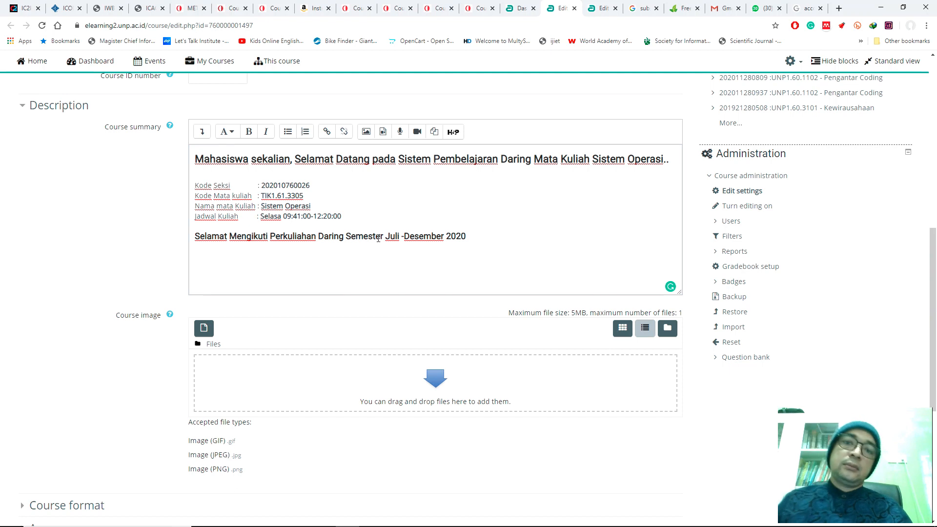
Step: Look at the course card images on the dashboard and return to the Course image setting
{"action": "scroll", "coordinate": [125, 251], "scroll_direction": "down", "scroll_amount": 2}
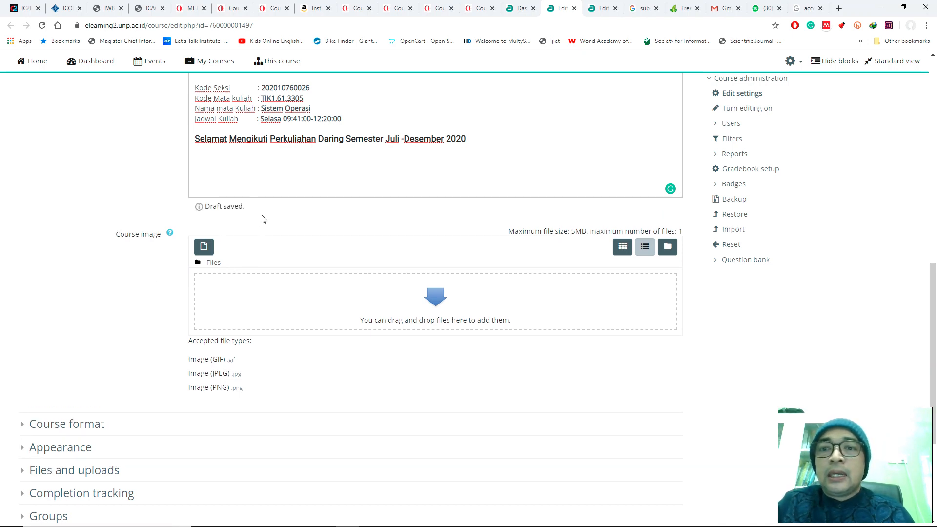
{"action": "left_click", "coordinate": [519, 9]}
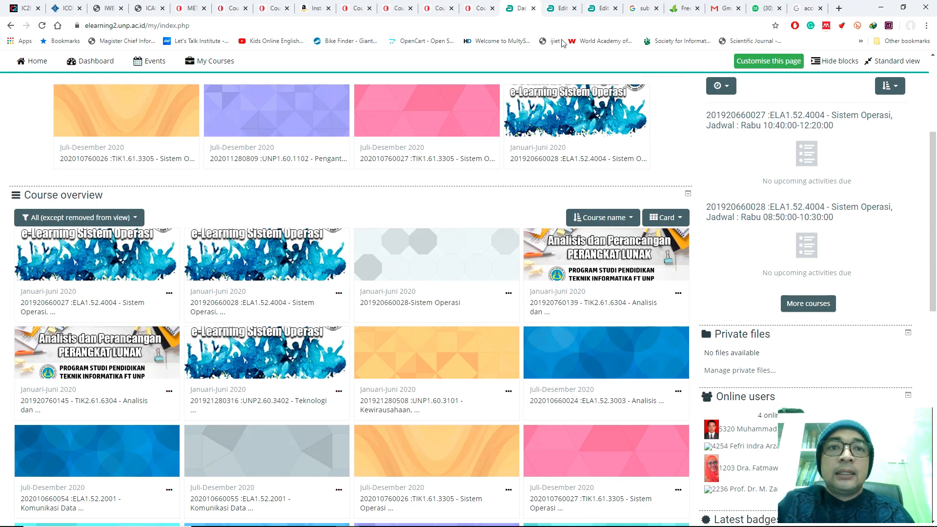
{"action": "left_click", "coordinate": [560, 9]}
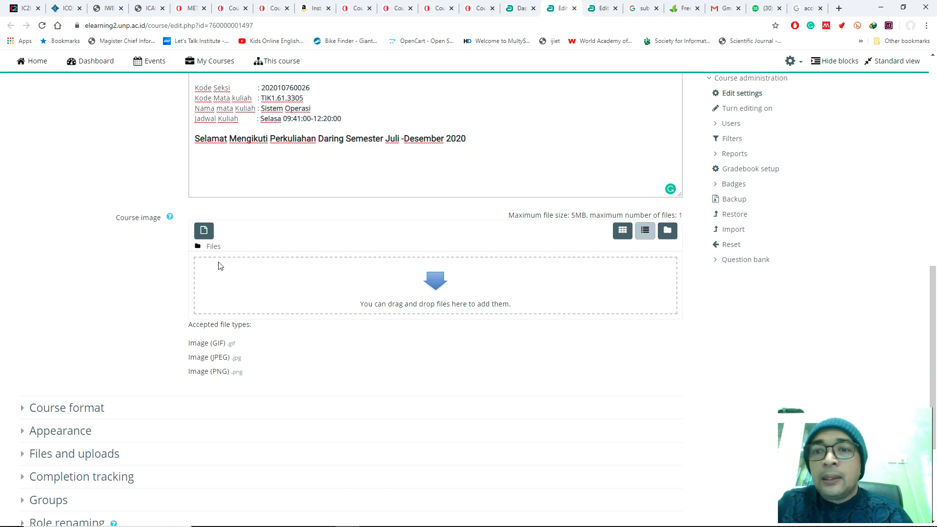
Step: Set the Course image to Welcome Image-kecil.jpg from the recent files, keeping the All rights reserved license
{"action": "left_click", "coordinate": [204, 233]}
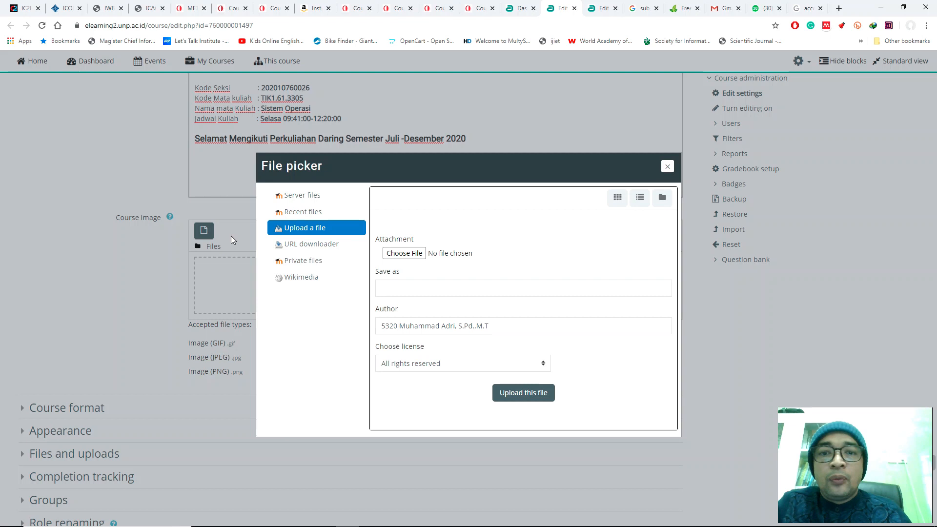
{"action": "left_click", "coordinate": [298, 213]}
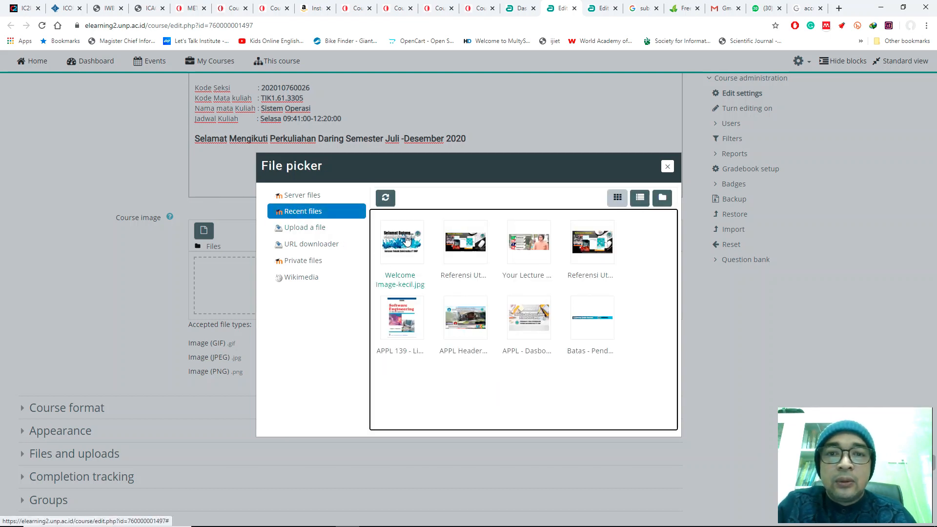
{"action": "left_click", "coordinate": [308, 227]}
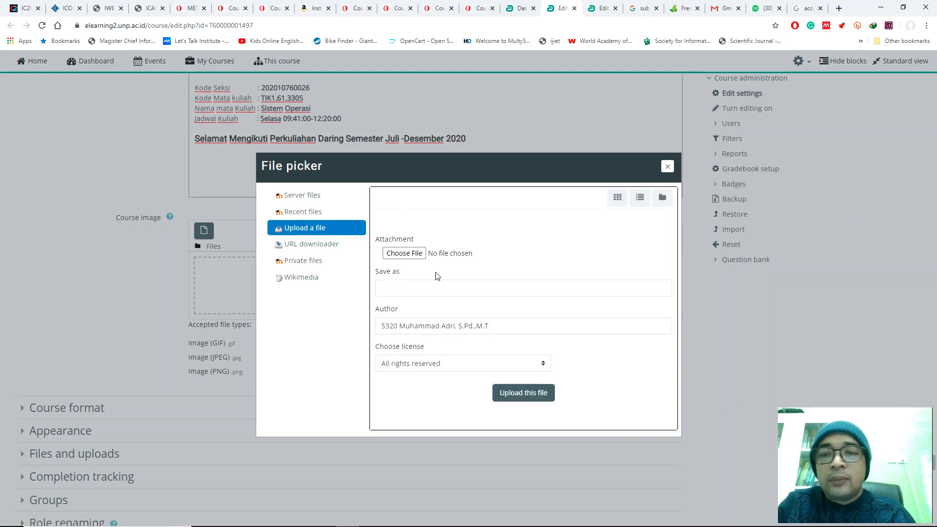
{"action": "left_click", "coordinate": [312, 212]}
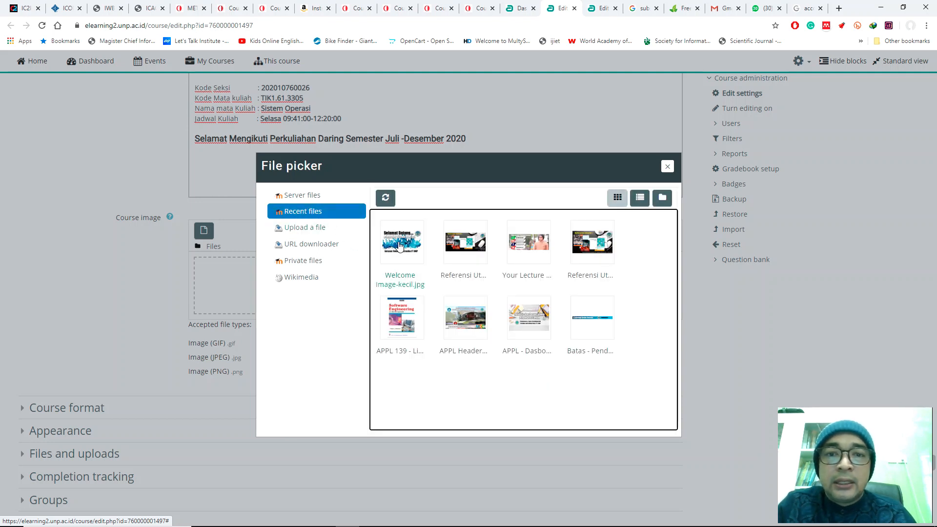
{"action": "left_click", "coordinate": [400, 245]}
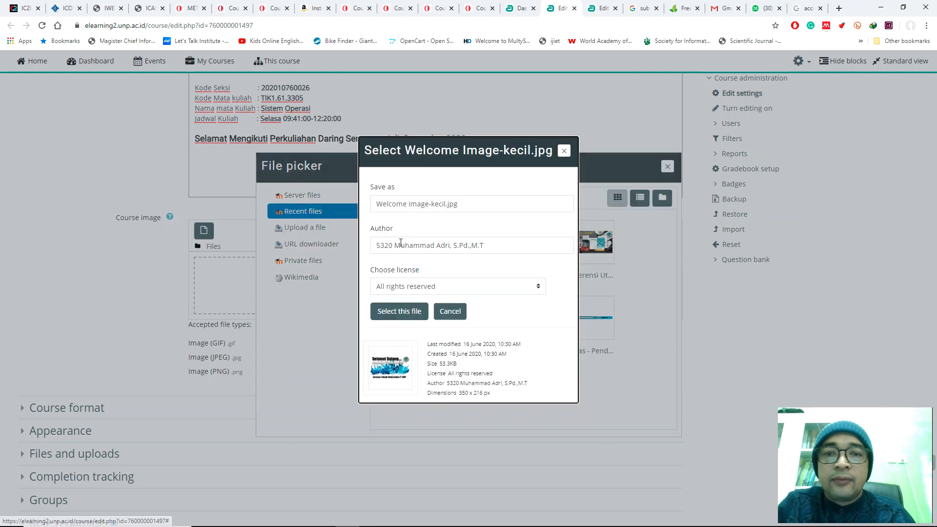
{"action": "left_click", "coordinate": [397, 313]}
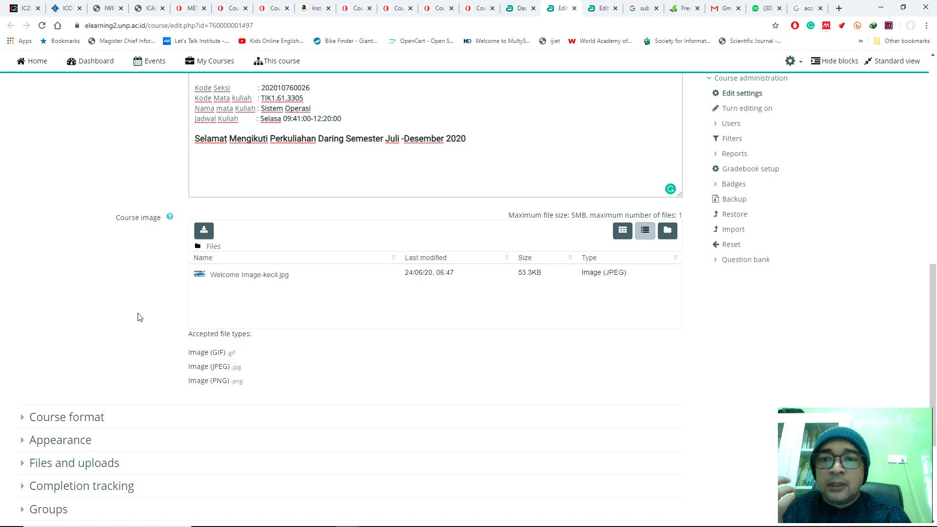
Step: Expand the Course format section and try Social format and Topics format as the course's format
{"action": "scroll", "coordinate": [137, 318], "scroll_direction": "down", "scroll_amount": 2}
{"action": "scroll", "coordinate": [130, 319], "scroll_direction": "down", "scroll_amount": 2}
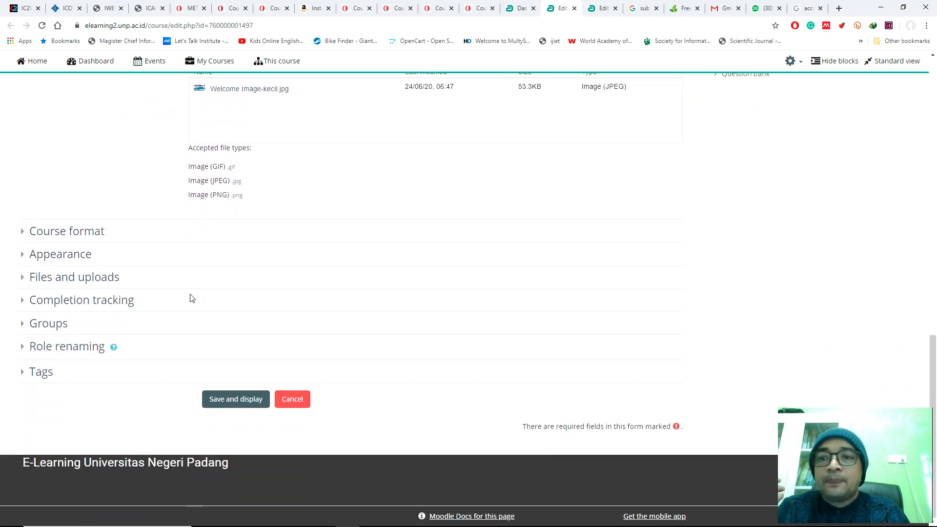
{"action": "left_click", "coordinate": [103, 232]}
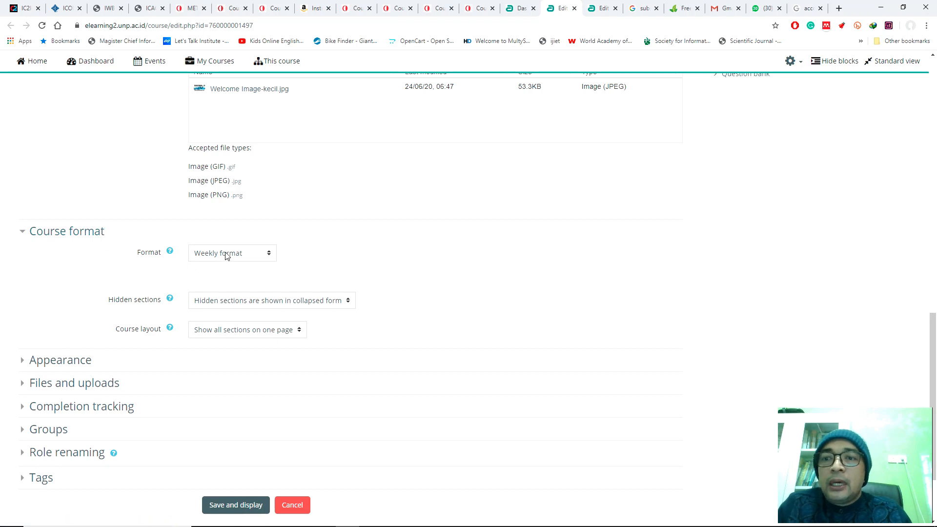
{"action": "left_click", "coordinate": [249, 255]}
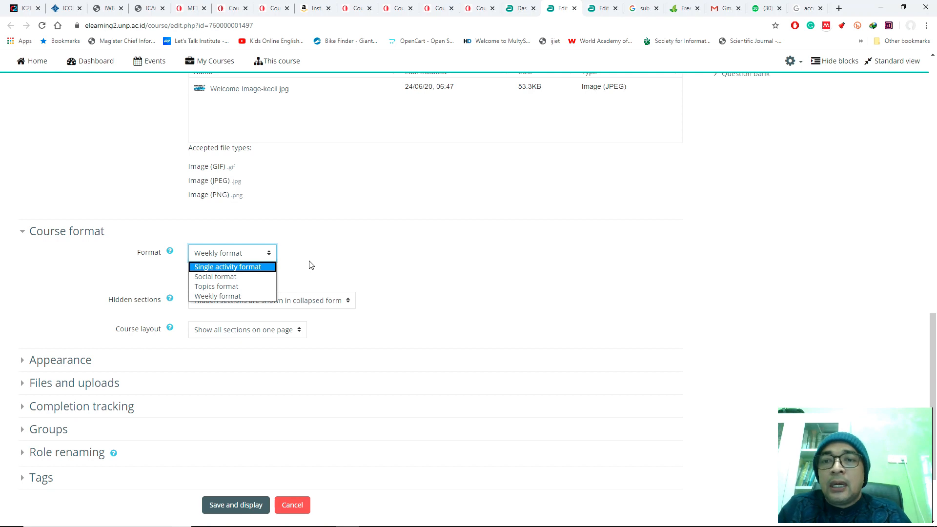
{"action": "left_click", "coordinate": [226, 277]}
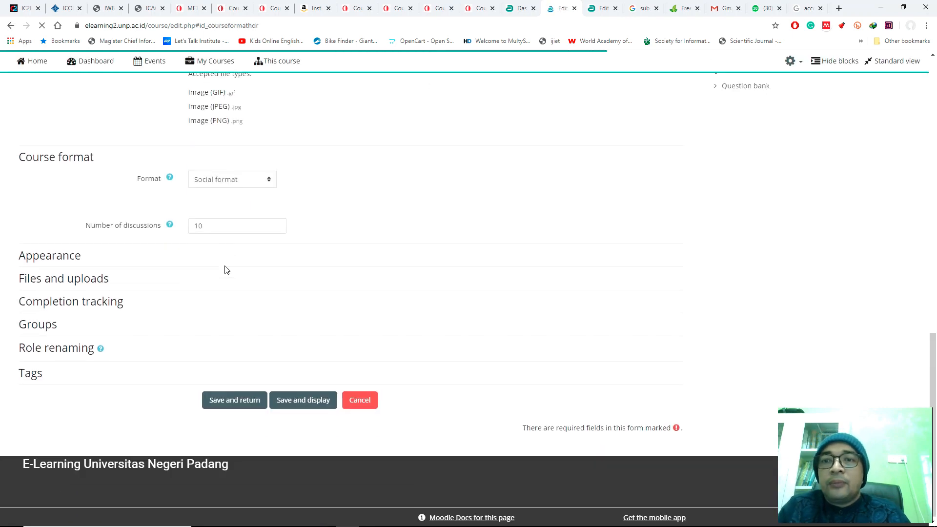
{"action": "scroll", "coordinate": [425, 210], "scroll_direction": "up", "scroll_amount": 7}
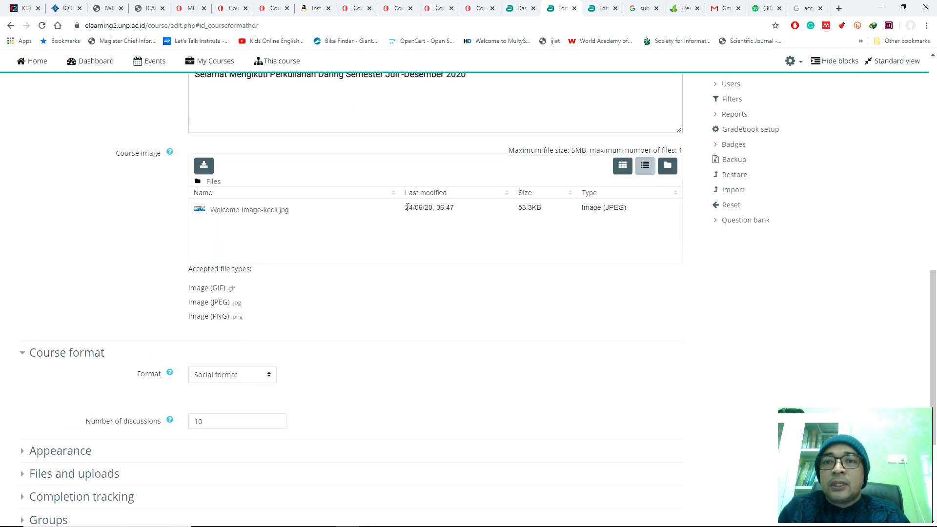
{"action": "scroll", "coordinate": [131, 224], "scroll_direction": "up", "scroll_amount": 4}
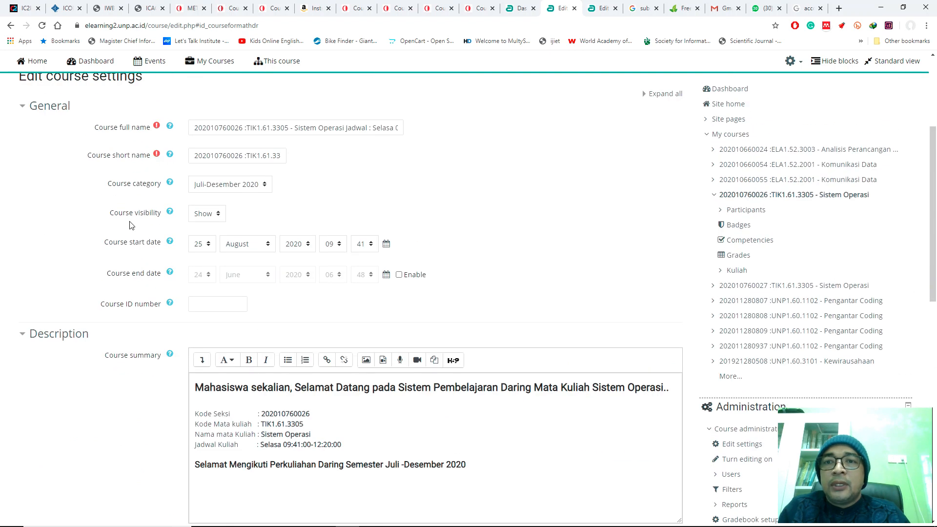
{"action": "scroll", "coordinate": [131, 224], "scroll_direction": "down", "scroll_amount": 12}
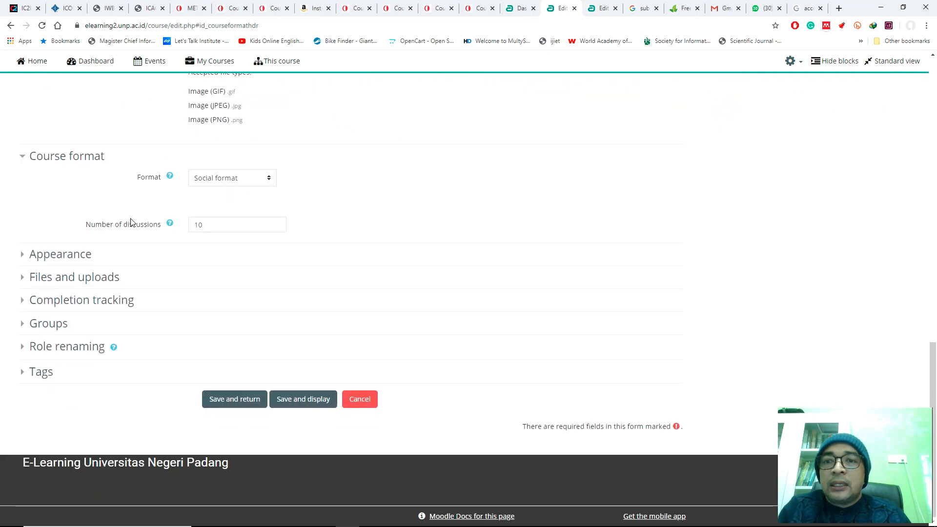
{"action": "left_click", "coordinate": [249, 183]}
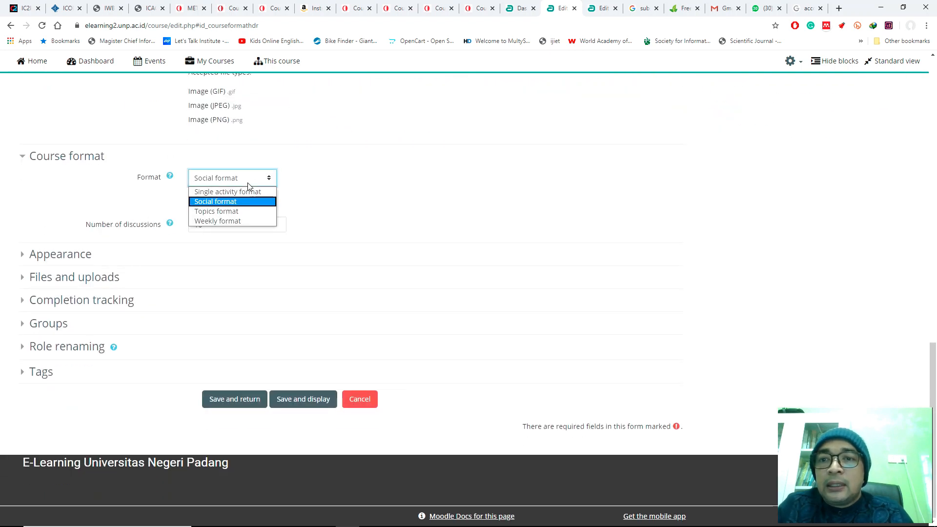
{"action": "left_click", "coordinate": [243, 215]}
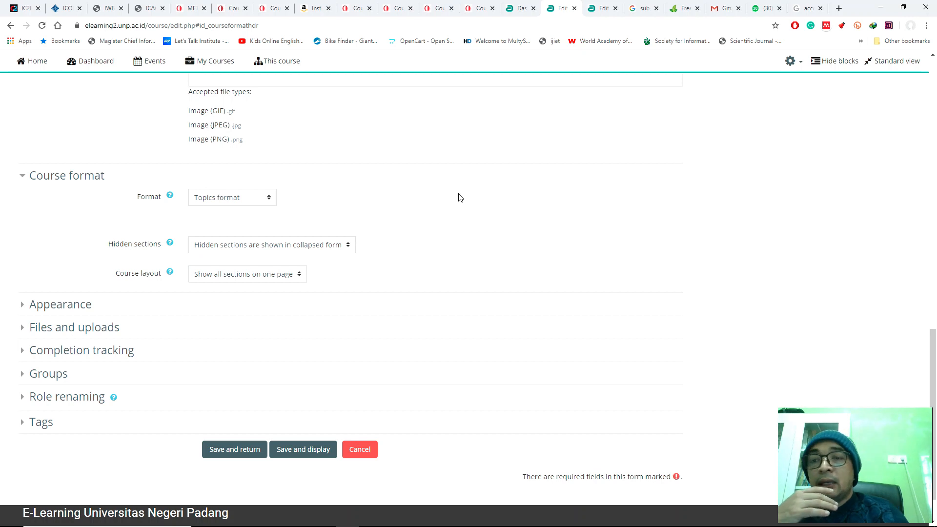
Step: Set the course's format to Weekly format, with Hidden sections set to "Hidden sections are shown in collapsed form"
{"action": "left_click", "coordinate": [241, 200]}
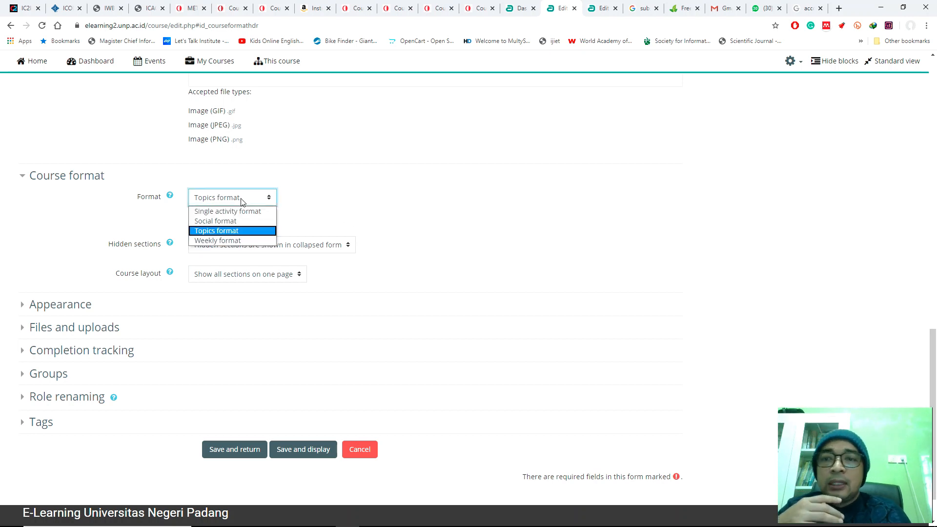
{"action": "left_click", "coordinate": [231, 240]}
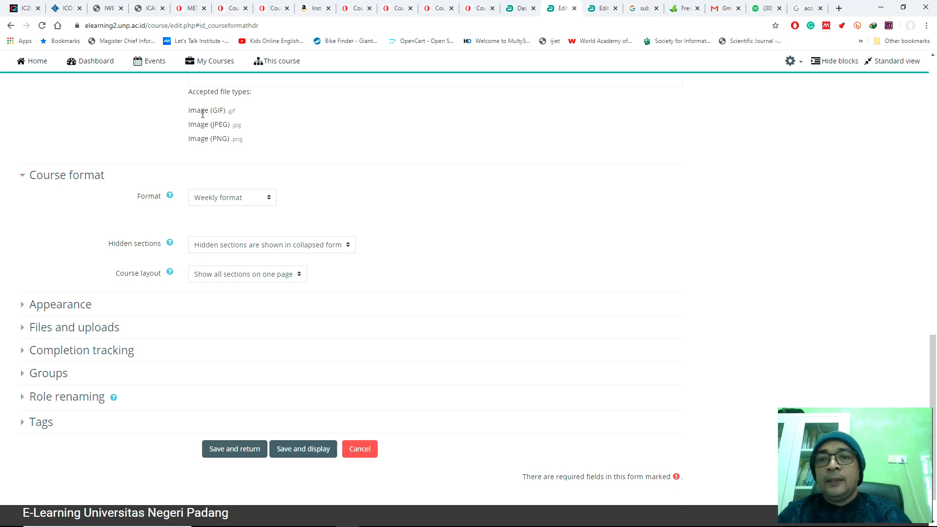
{"action": "scroll", "coordinate": [390, 200], "scroll_direction": "down", "scroll_amount": 1}
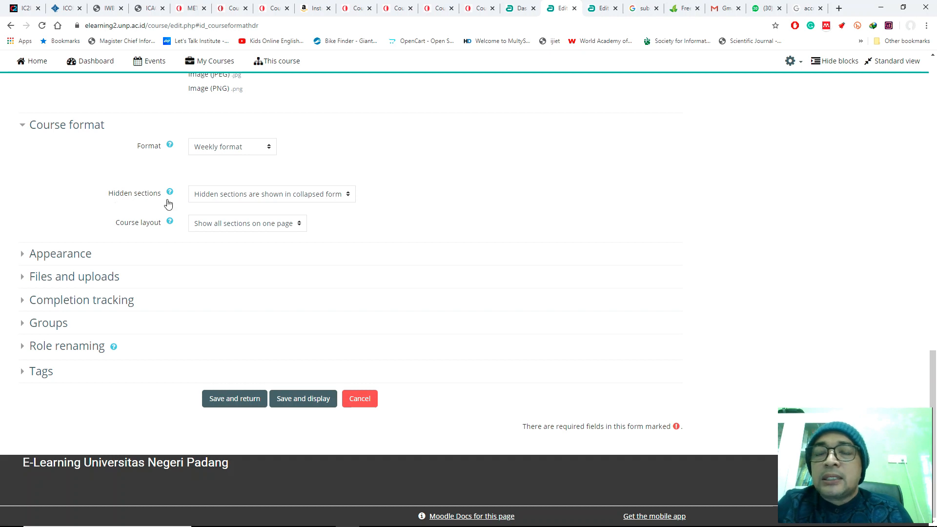
{"action": "left_click", "coordinate": [240, 198]}
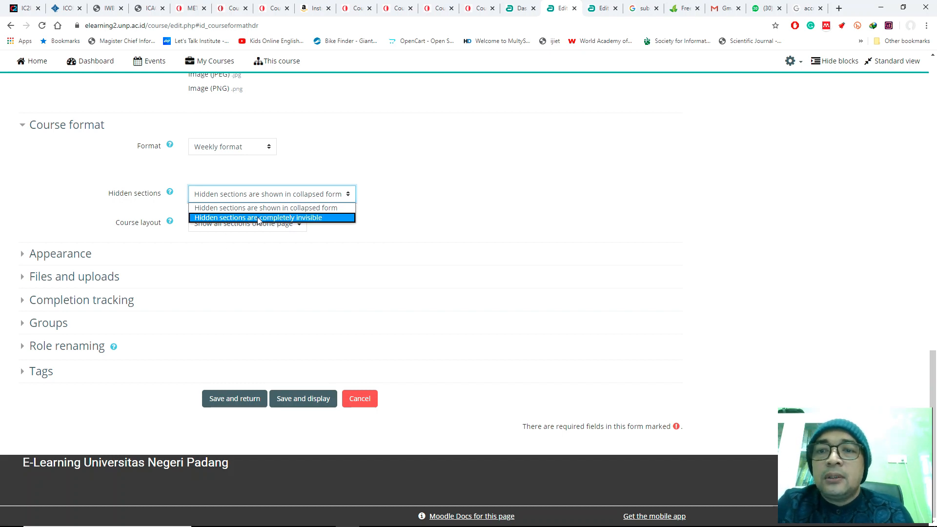
{"action": "left_click", "coordinate": [337, 209]}
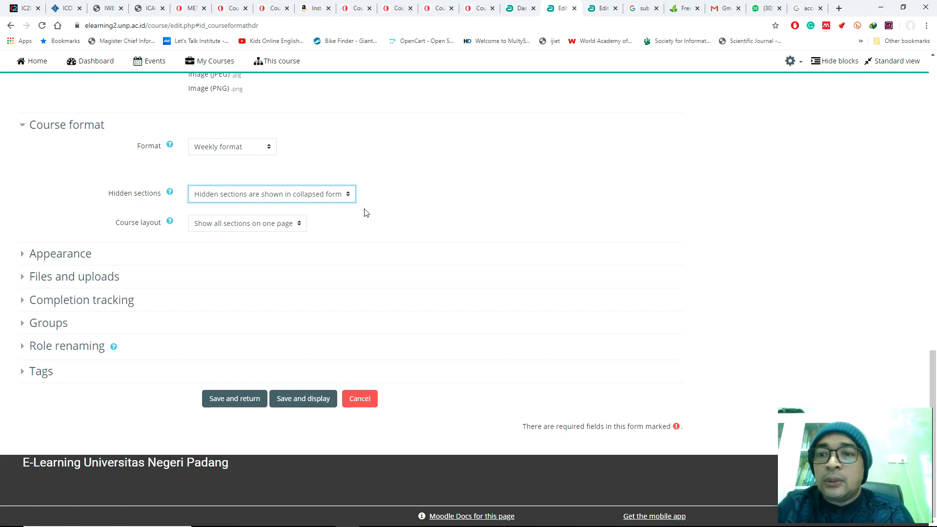
Step: Review the Course layout options and choose "Show all sections on one page"
{"action": "left_click", "coordinate": [268, 228]}
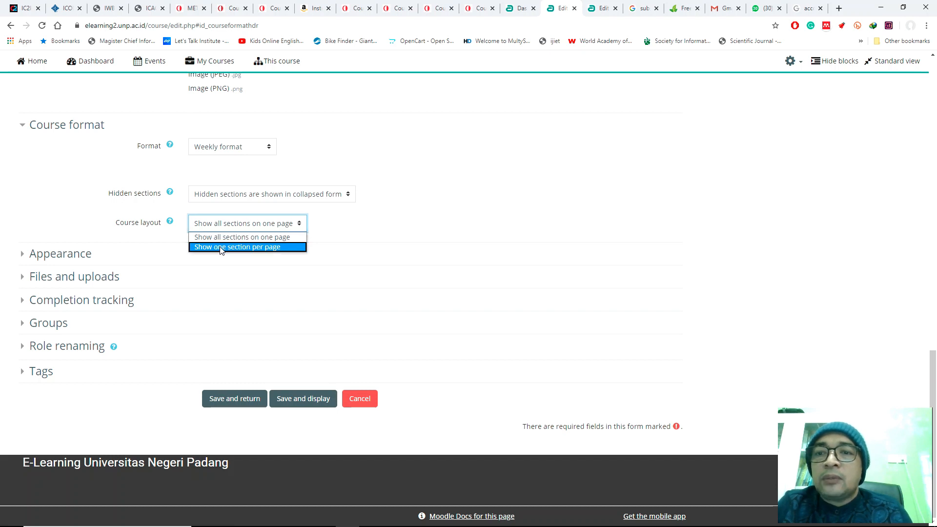
{"action": "left_click", "coordinate": [169, 233]}
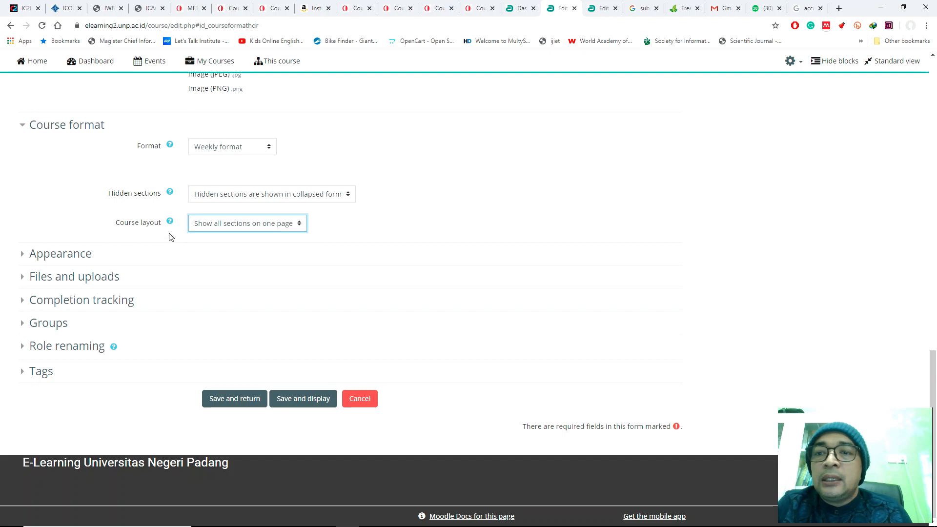
{"action": "left_click", "coordinate": [216, 225]}
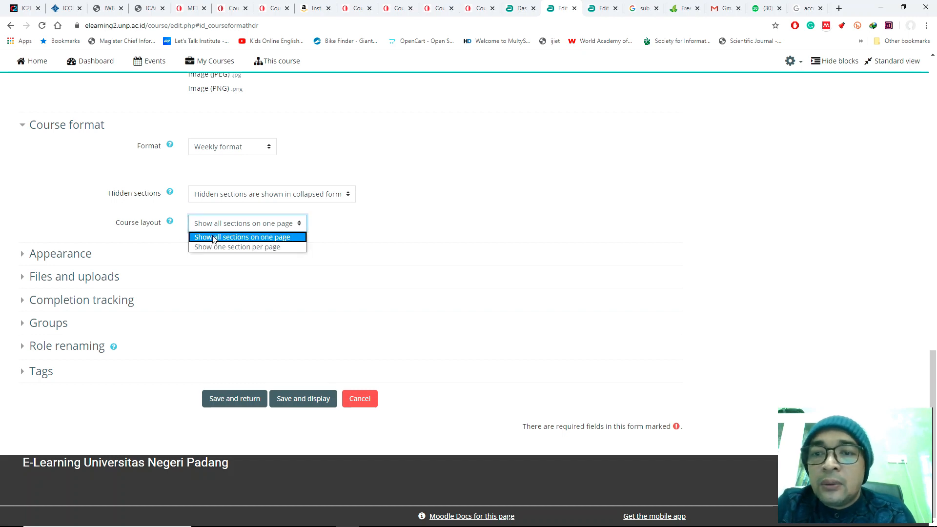
{"action": "left_click", "coordinate": [253, 241]}
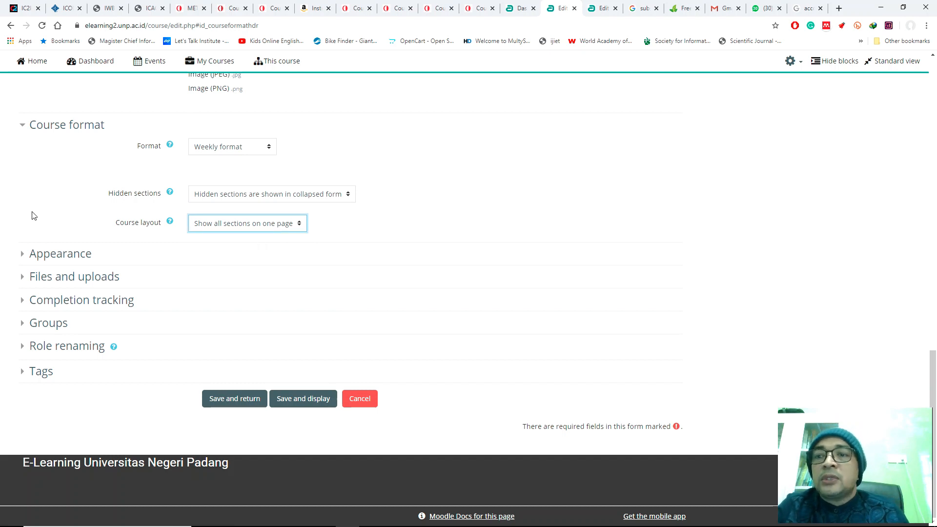
Step: Collapse the General section of the course settings
{"action": "scroll", "coordinate": [20, 190], "scroll_direction": "up", "scroll_amount": 4}
{"action": "scroll", "coordinate": [20, 190], "scroll_direction": "up", "scroll_amount": 12}
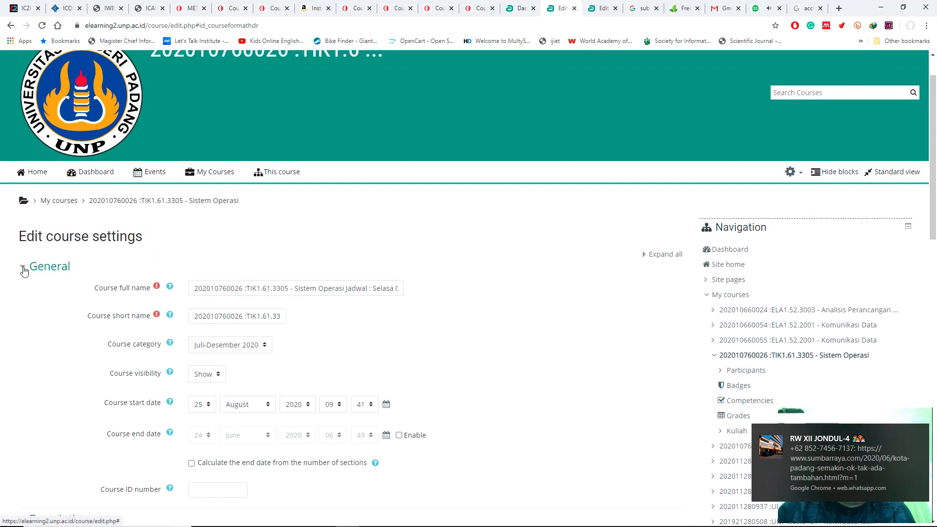
{"action": "left_click", "coordinate": [23, 271]}
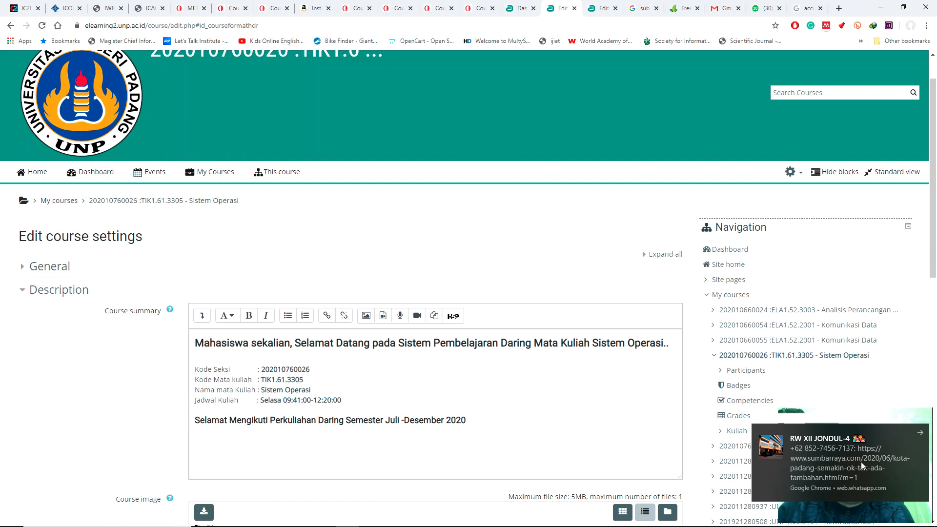
Step: Dismiss the WhatsApp notification and close the WhatsApp browser tab
{"action": "left_click", "coordinate": [921, 437]}
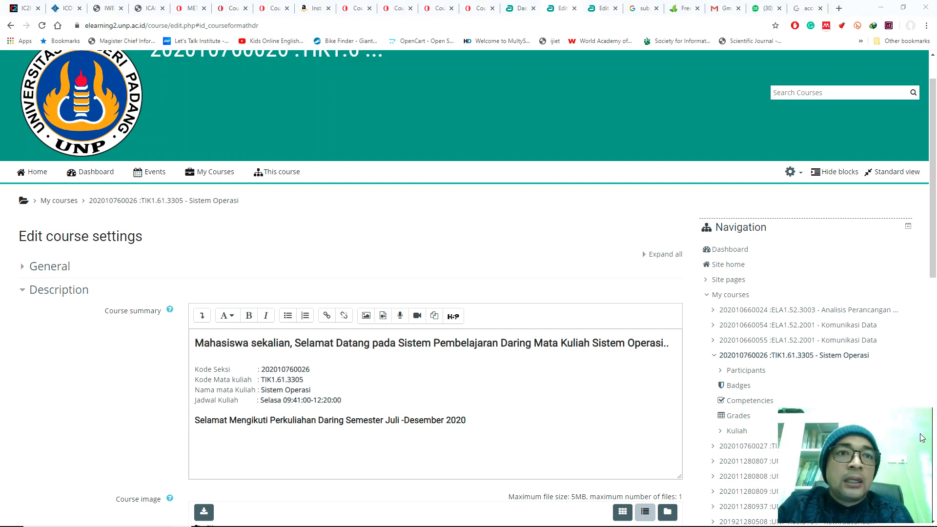
{"action": "left_click", "coordinate": [779, 8]}
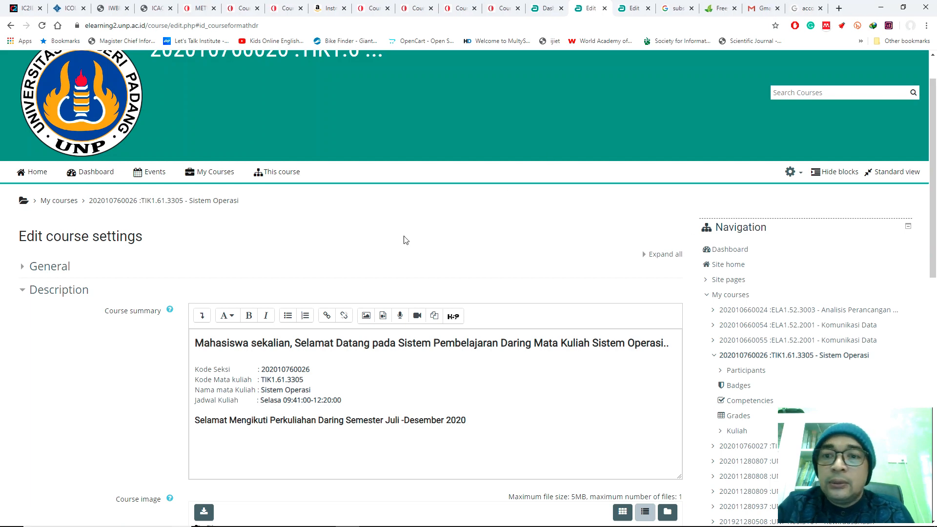
Step: Collapse the Description and Course format sections of the course settings
{"action": "scroll", "coordinate": [222, 283], "scroll_direction": "down", "scroll_amount": 1}
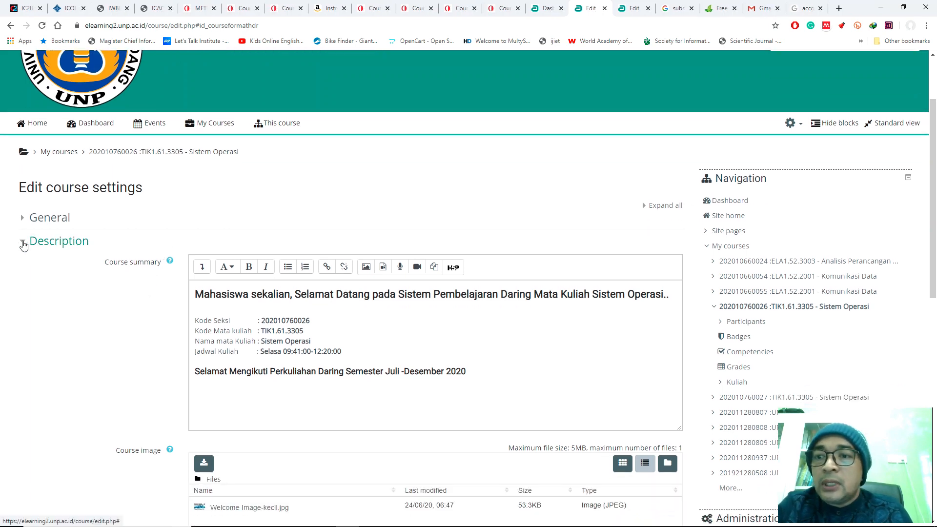
{"action": "left_click", "coordinate": [22, 246]}
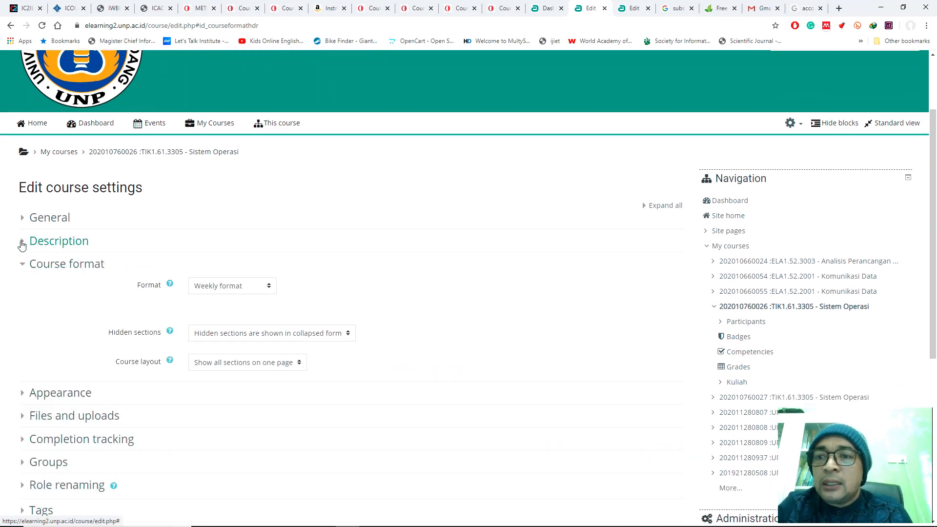
{"action": "left_click", "coordinate": [22, 268]}
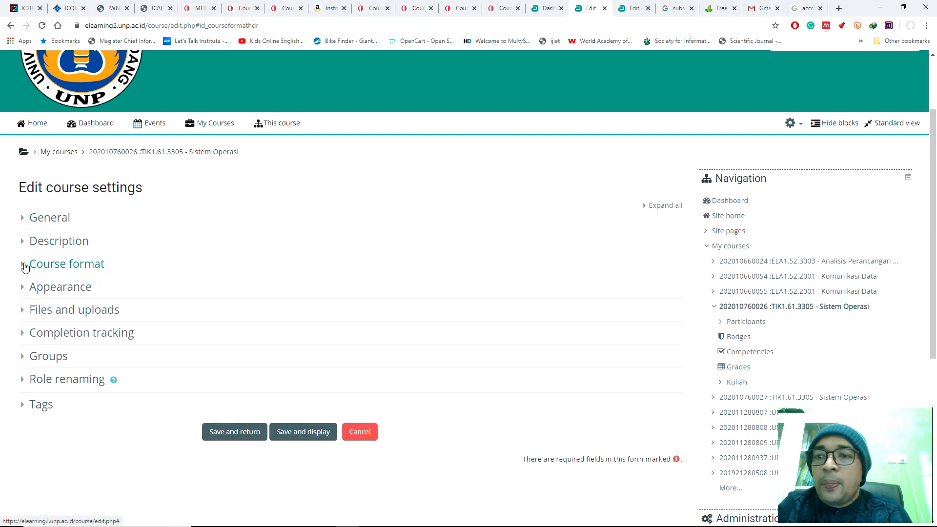
{"action": "left_click", "coordinate": [24, 266]}
{"action": "left_click", "coordinate": [24, 268]}
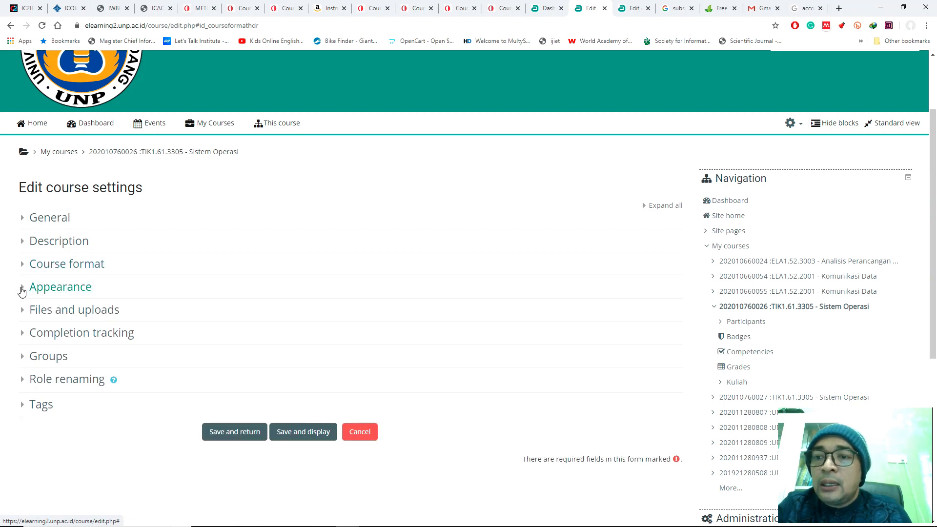
Step: Expand the Appearance section of the course settings and examine the available Force language options
{"action": "left_click", "coordinate": [22, 288]}
{"action": "scroll", "coordinate": [326, 325], "scroll_direction": "down", "scroll_amount": 3}
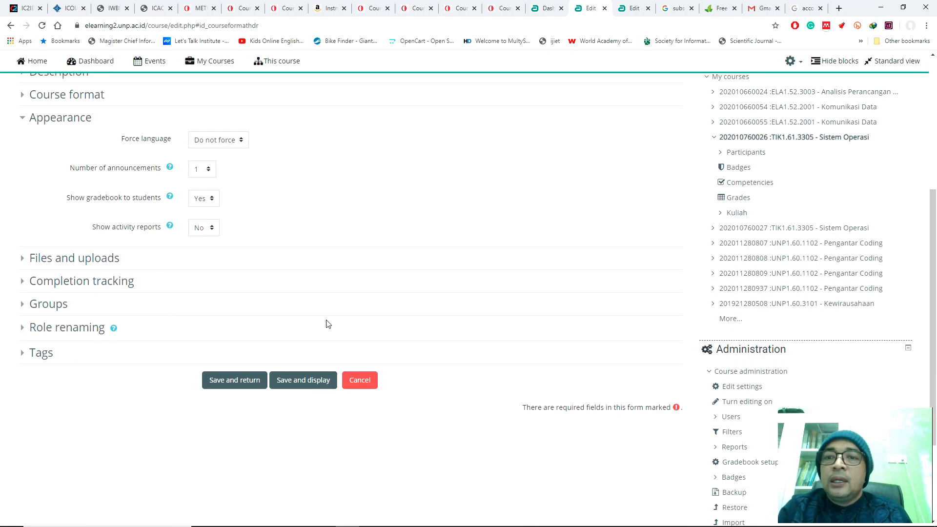
{"action": "scroll", "coordinate": [317, 279], "scroll_direction": "up", "scroll_amount": 2}
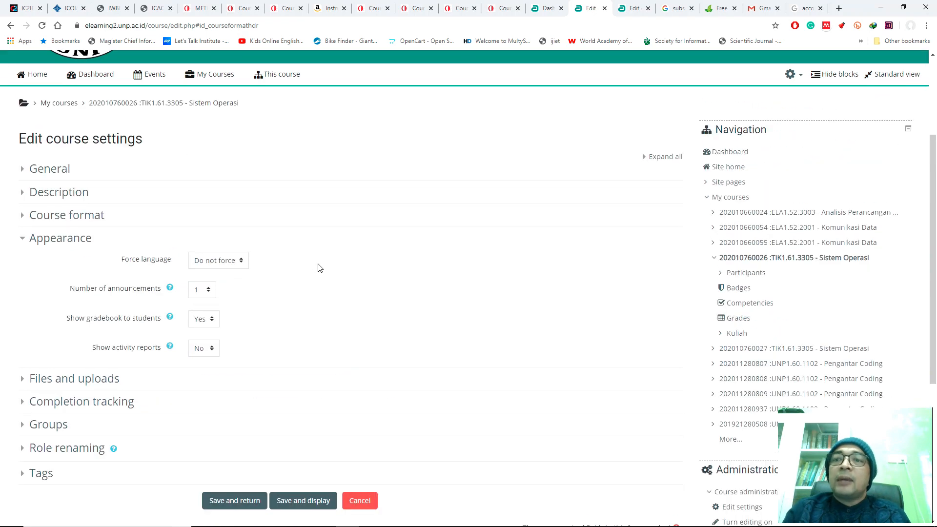
{"action": "left_click", "coordinate": [224, 264]}
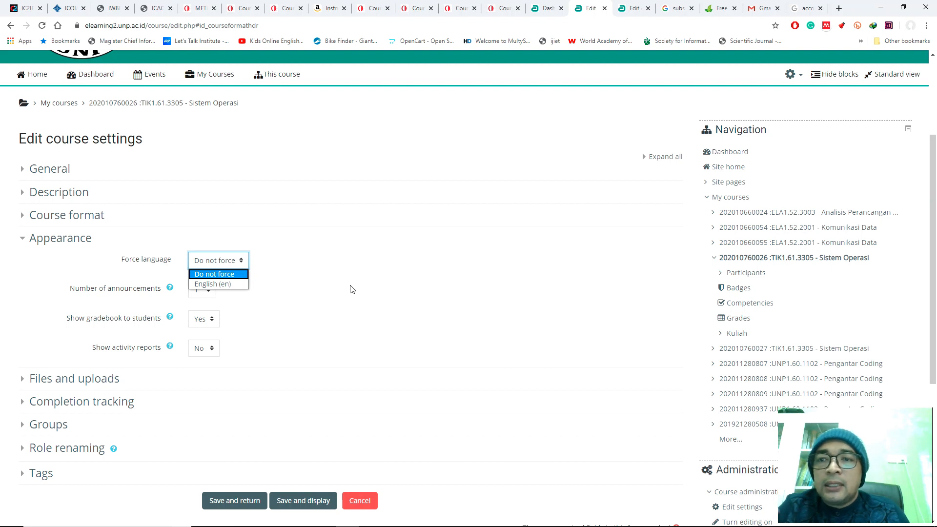
{"action": "left_click", "coordinate": [350, 289]}
{"action": "left_click", "coordinate": [221, 264]}
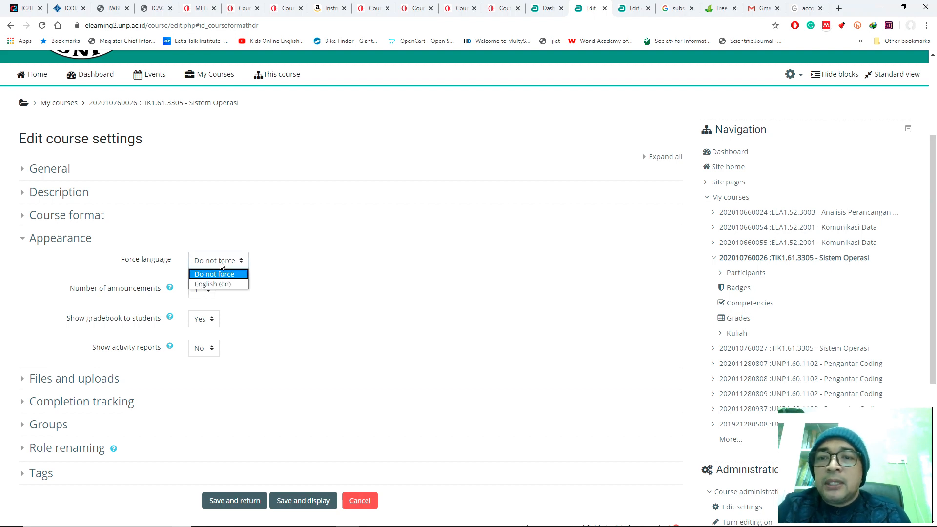
{"action": "left_click", "coordinate": [301, 272]}
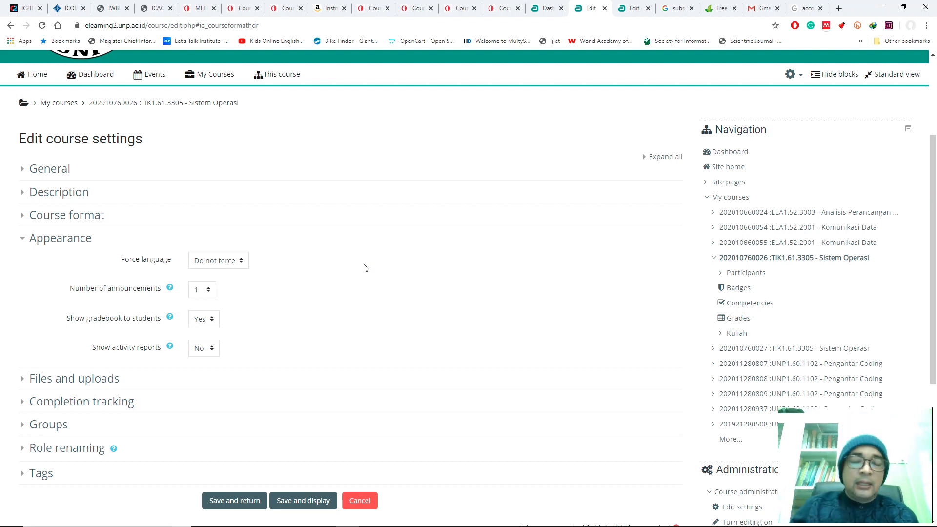
{"action": "left_click", "coordinate": [220, 264]}
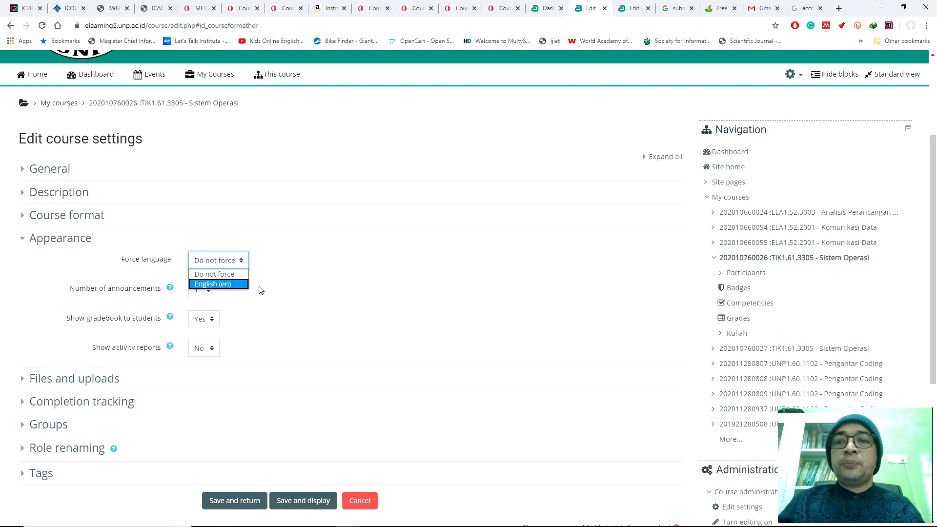
{"action": "left_click", "coordinate": [315, 278]}
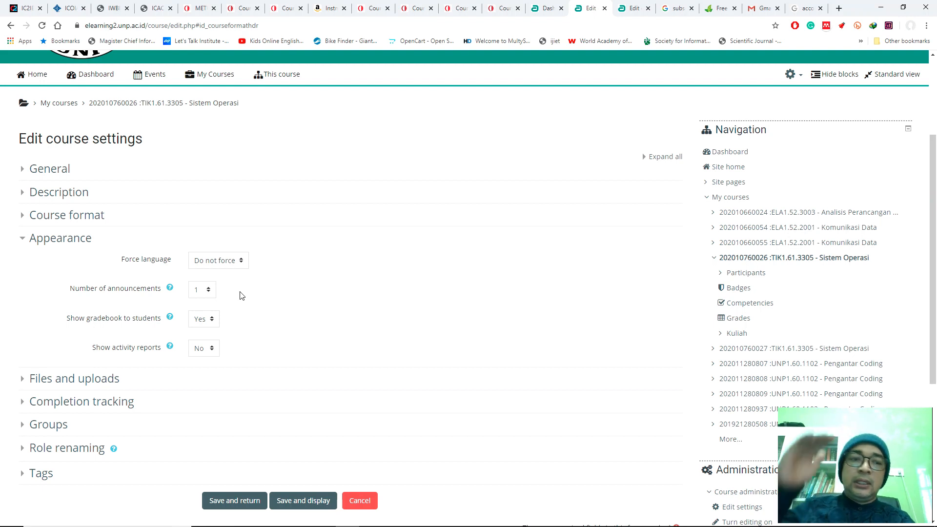
Step: Set the number of announcements to 3 in the Appearance settings
{"action": "left_click", "coordinate": [210, 292]}
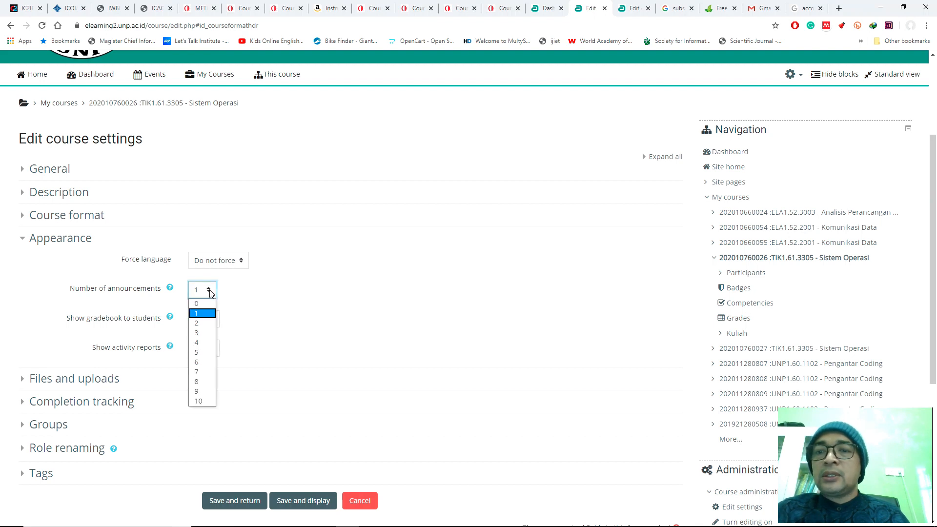
{"action": "left_click", "coordinate": [204, 335]}
{"action": "left_click", "coordinate": [249, 298]}
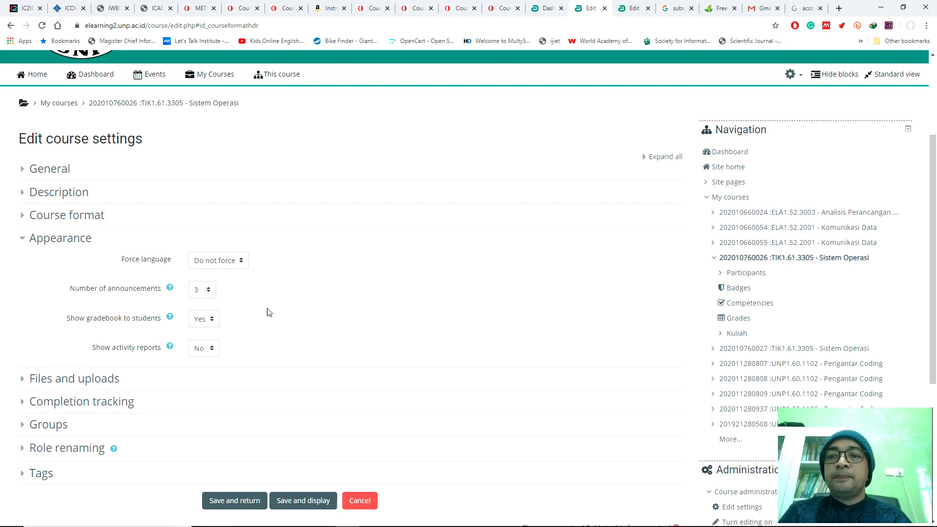
Step: Review the options for showing the gradebook to students and choose Yes
{"action": "scroll", "coordinate": [282, 297], "scroll_direction": "down", "scroll_amount": 3}
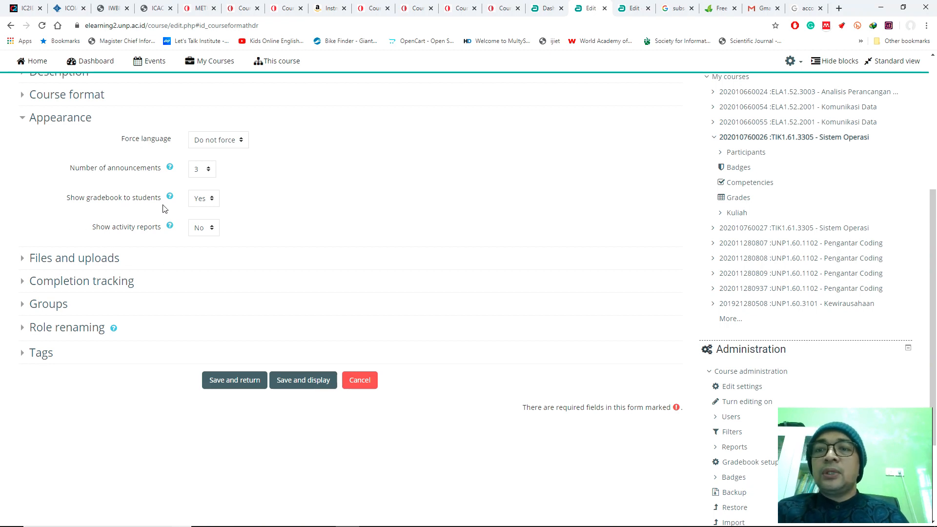
{"action": "left_click", "coordinate": [196, 203]}
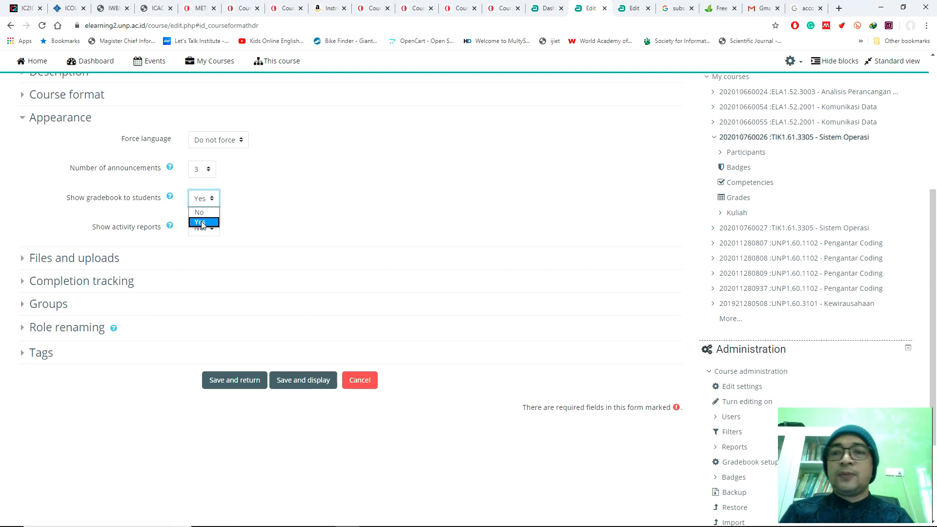
{"action": "left_click", "coordinate": [341, 217]}
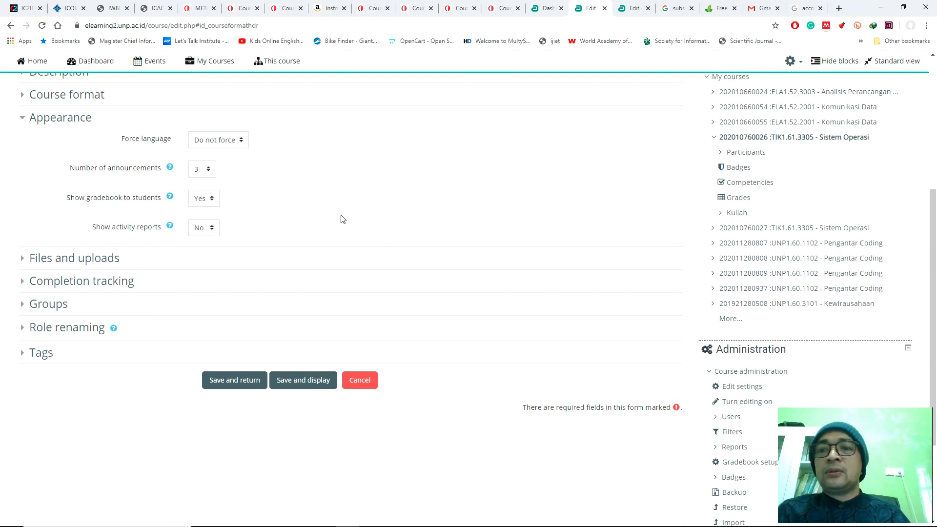
{"action": "left_click", "coordinate": [198, 198]}
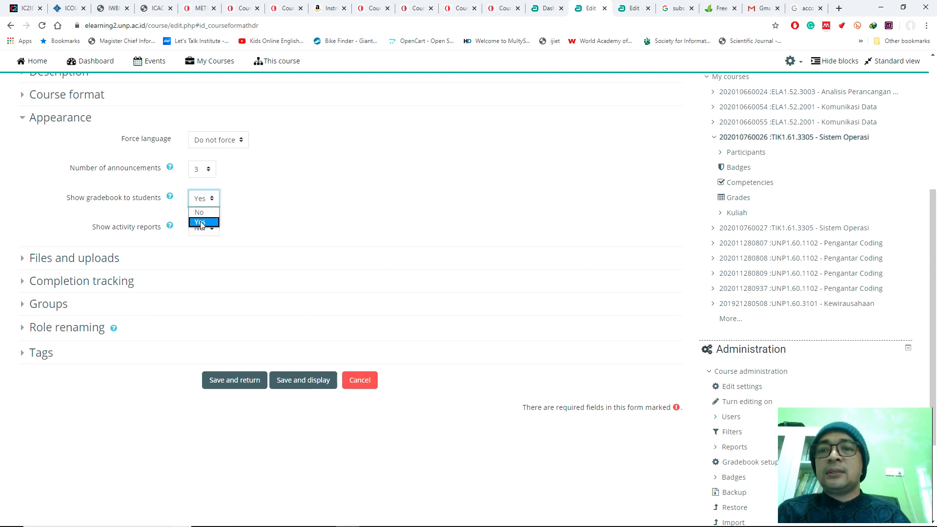
{"action": "left_click", "coordinate": [200, 222]}
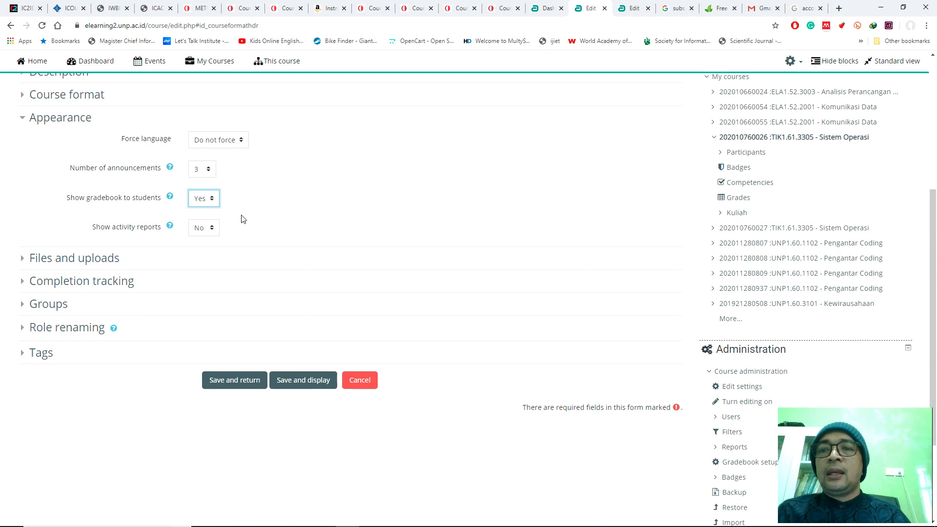
{"action": "left_click", "coordinate": [279, 214]}
Step: Set Show activity reports to Yes and collapse the Appearance section
{"action": "scroll", "coordinate": [277, 210], "scroll_direction": "down", "scroll_amount": 2}
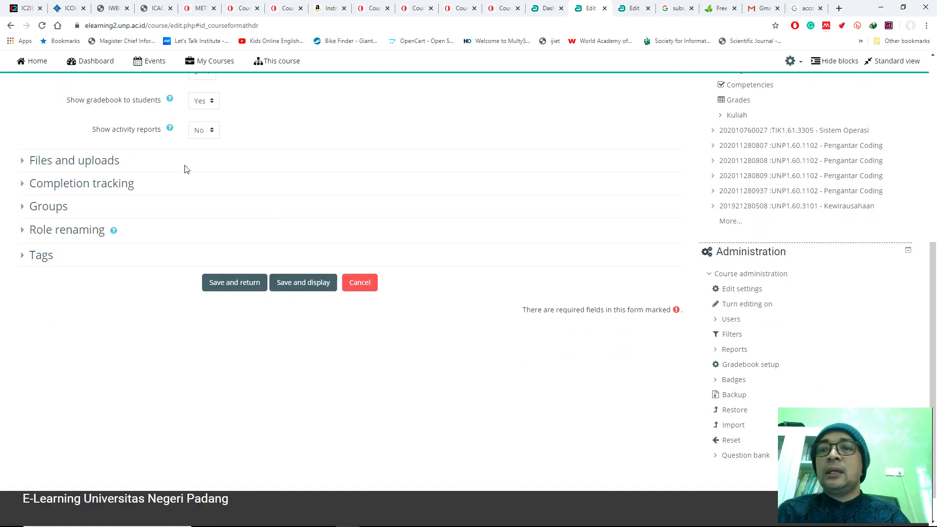
{"action": "left_click", "coordinate": [204, 130]}
{"action": "left_click", "coordinate": [213, 156]}
{"action": "left_click", "coordinate": [244, 140]}
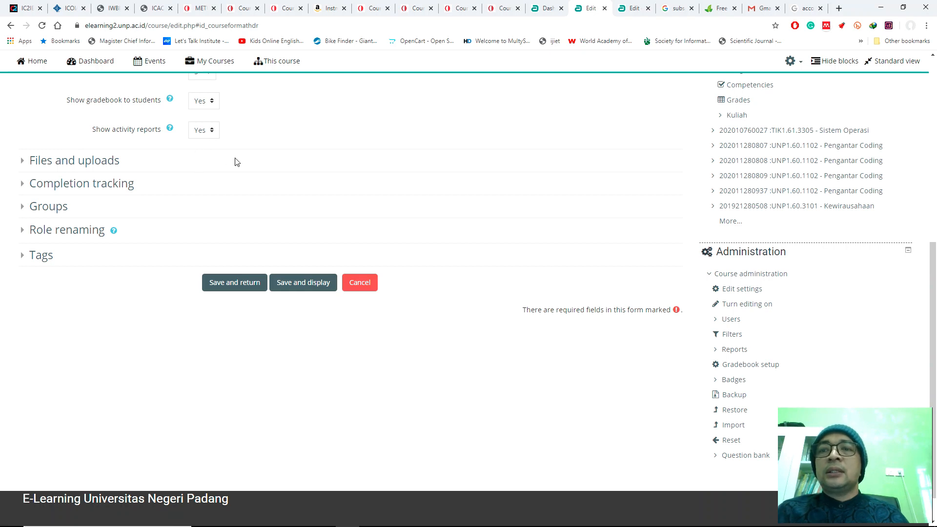
{"action": "scroll", "coordinate": [268, 137], "scroll_direction": "up", "scroll_amount": 1}
{"action": "scroll", "coordinate": [267, 138], "scroll_direction": "up", "scroll_amount": 1}
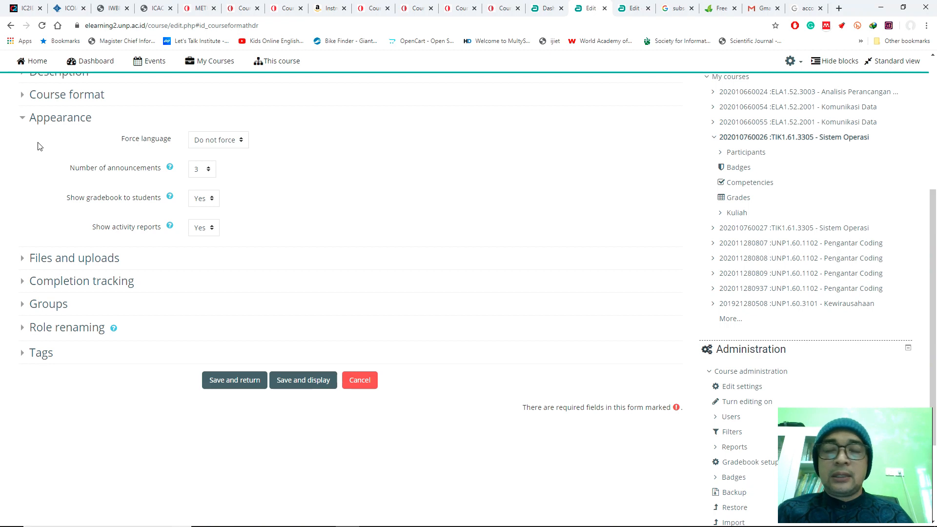
{"action": "left_click", "coordinate": [22, 120]}
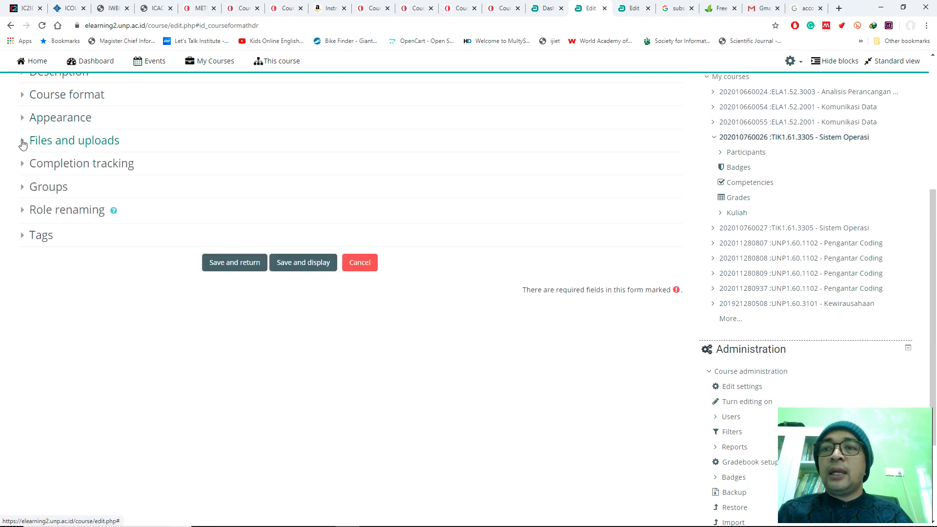
Step: Set the maximum upload size to 50MB under Files and uploads, and collapse that section
{"action": "left_click", "coordinate": [23, 143]}
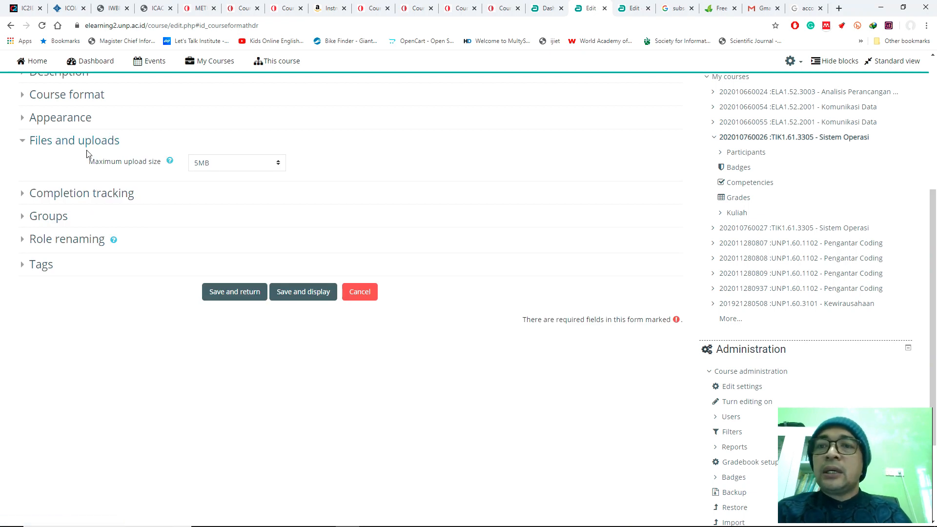
{"action": "left_click", "coordinate": [215, 164]}
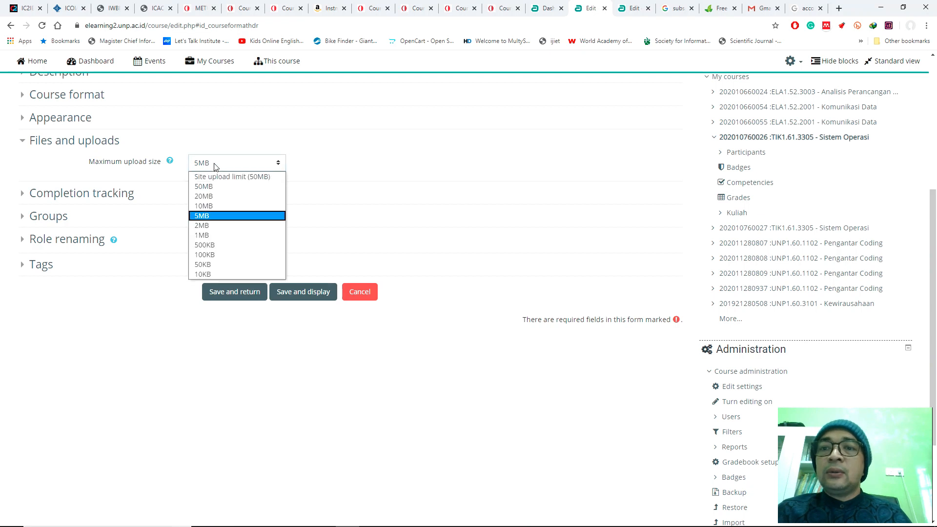
{"action": "left_click", "coordinate": [209, 187]}
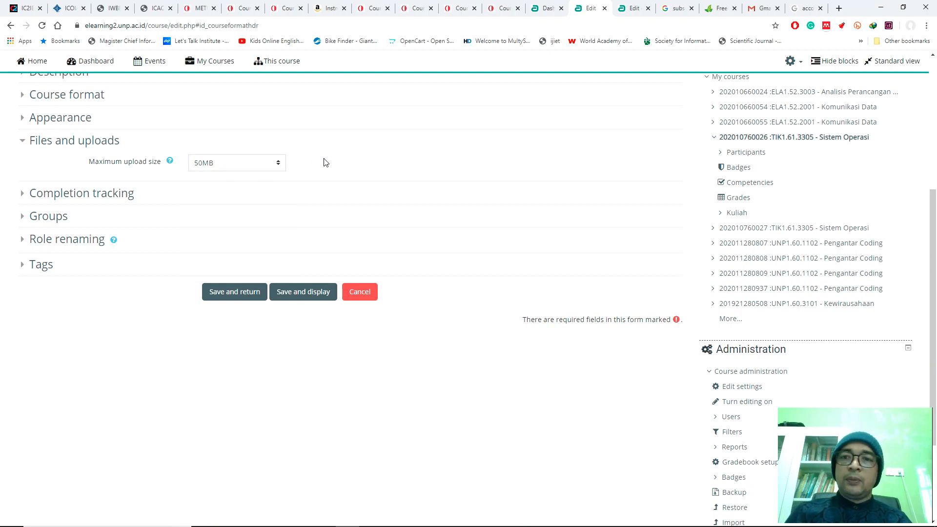
{"action": "left_click", "coordinate": [22, 146]}
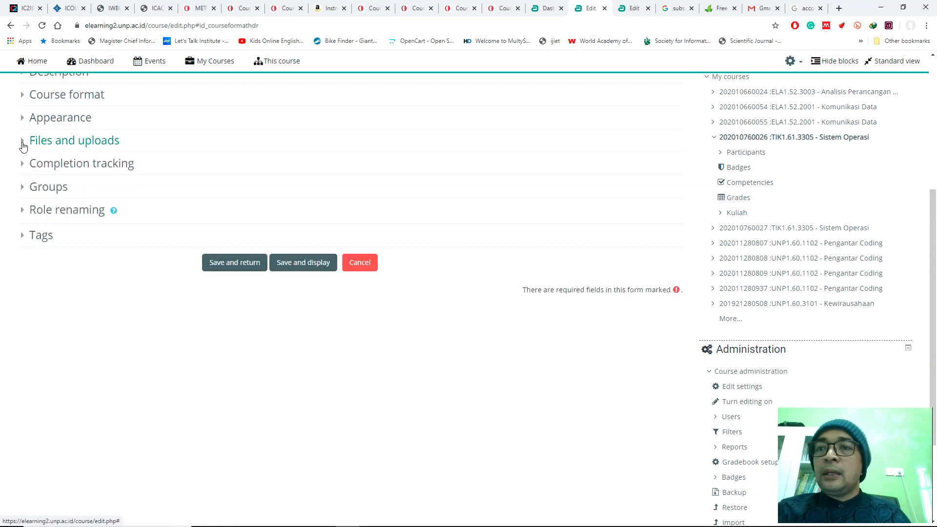
Step: Enable completion tracking for the course by choosing Yes, and collapse the Completion tracking section
{"action": "left_click", "coordinate": [62, 170]}
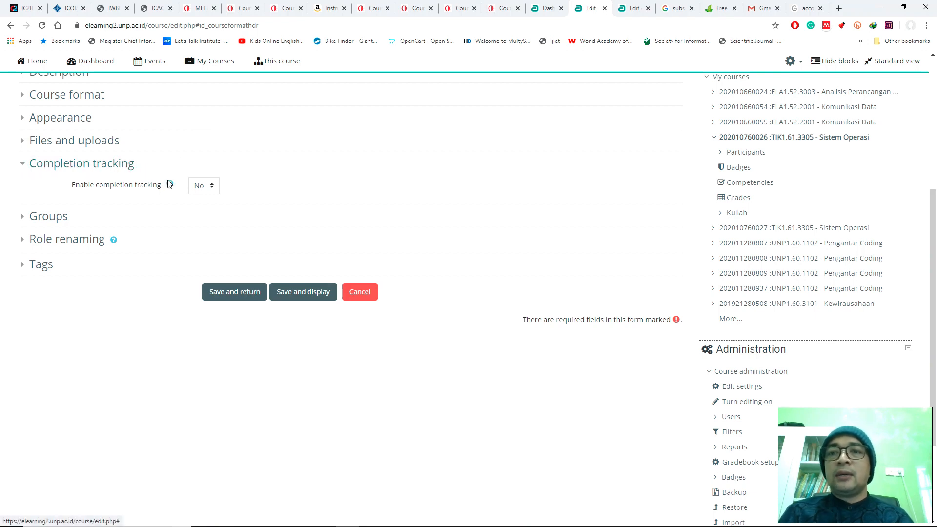
{"action": "left_click", "coordinate": [197, 185]}
{"action": "left_click", "coordinate": [201, 209]}
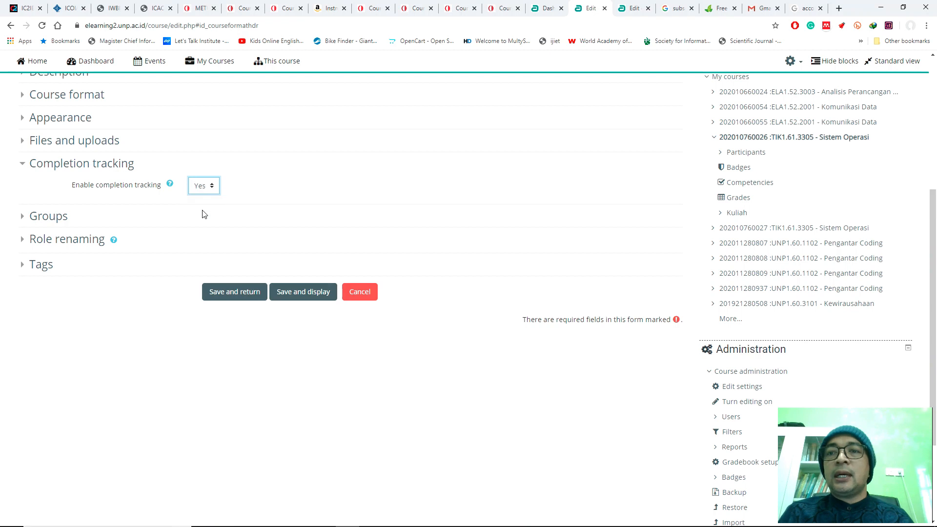
{"action": "left_click", "coordinate": [278, 194]}
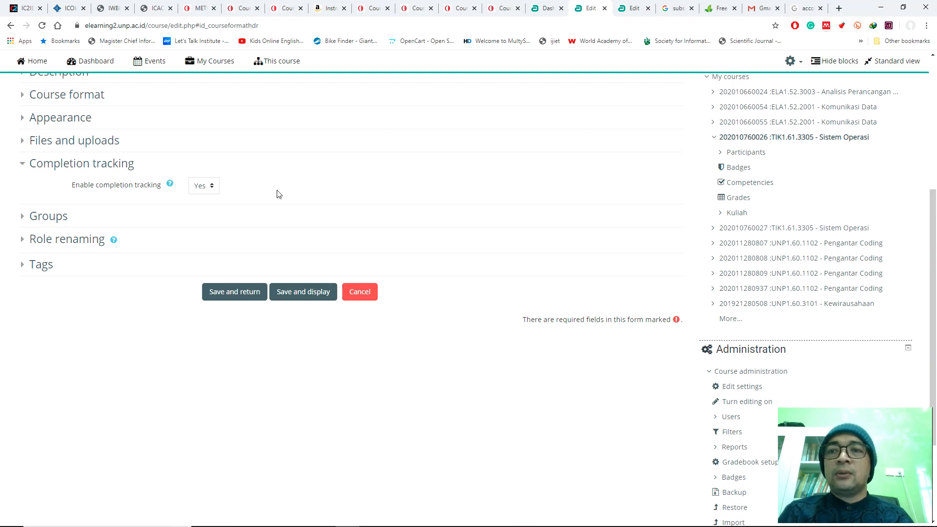
{"action": "left_click", "coordinate": [21, 168]}
Step: Review the Group mode options in the Groups section, try Separate groups and return the mode to No groups
{"action": "left_click", "coordinate": [22, 189]}
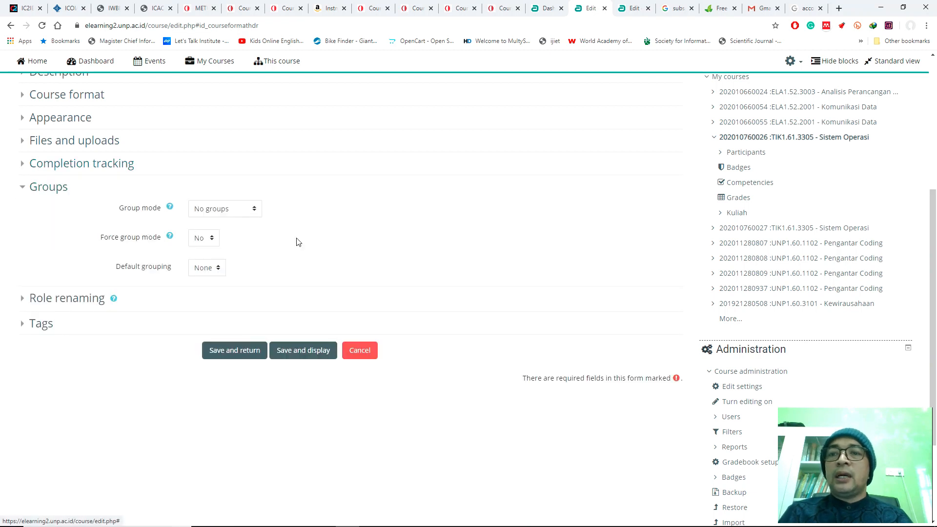
{"action": "left_click", "coordinate": [234, 214]}
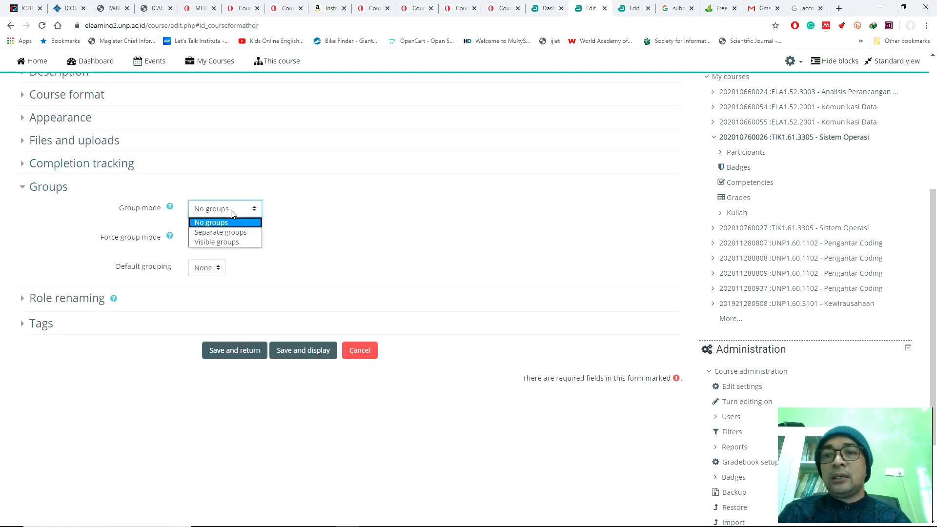
{"action": "left_click", "coordinate": [321, 230]}
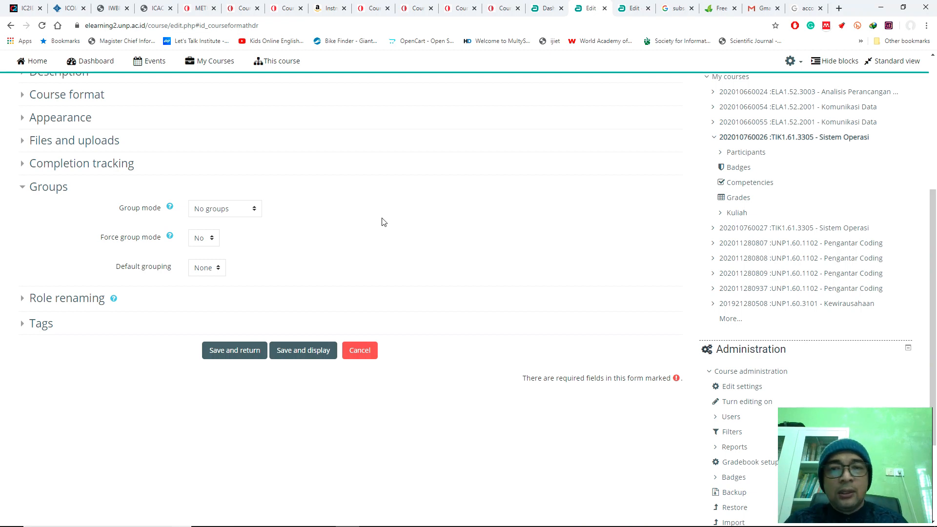
{"action": "left_click", "coordinate": [233, 211]}
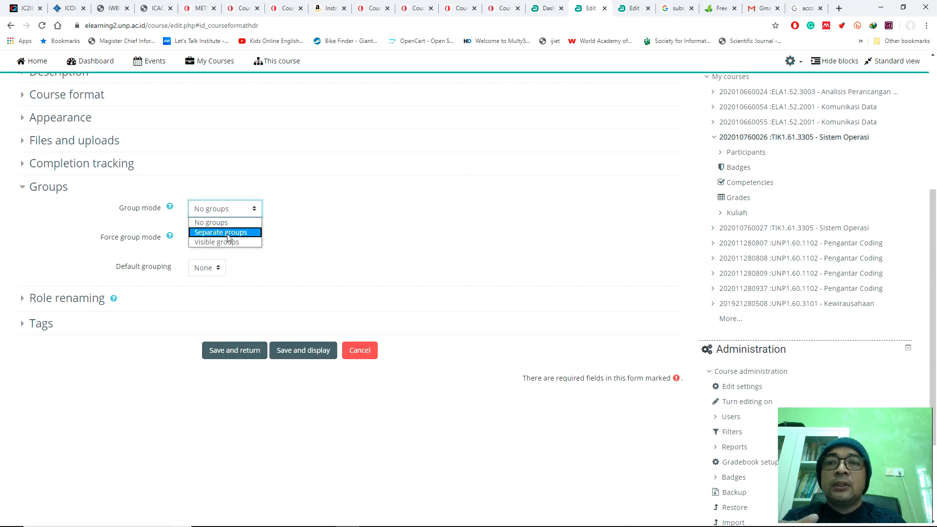
{"action": "left_click", "coordinate": [228, 232]}
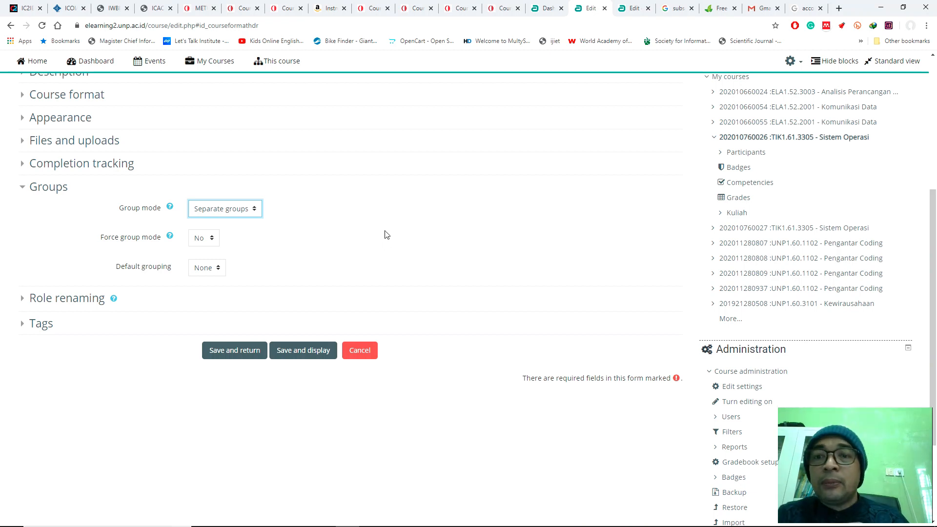
{"action": "left_click", "coordinate": [225, 210]}
{"action": "left_click", "coordinate": [234, 223]}
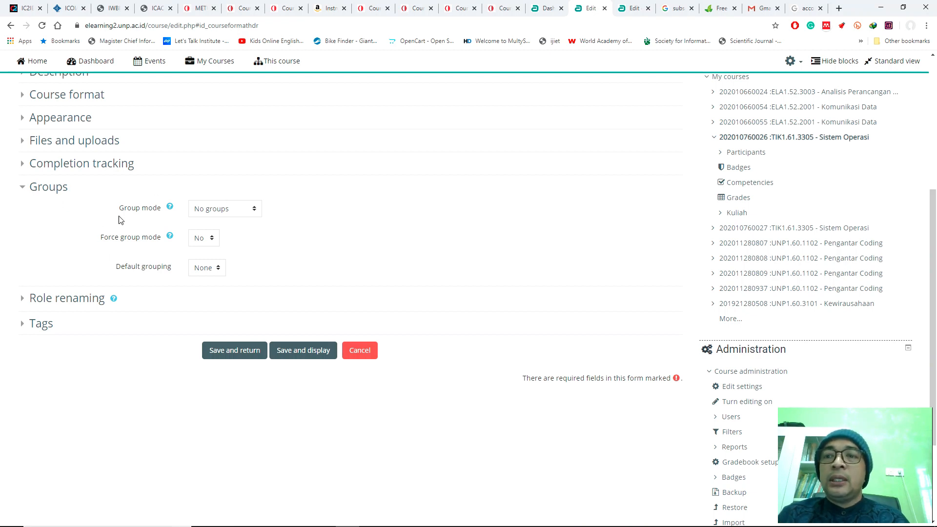
{"action": "left_click", "coordinate": [22, 189]}
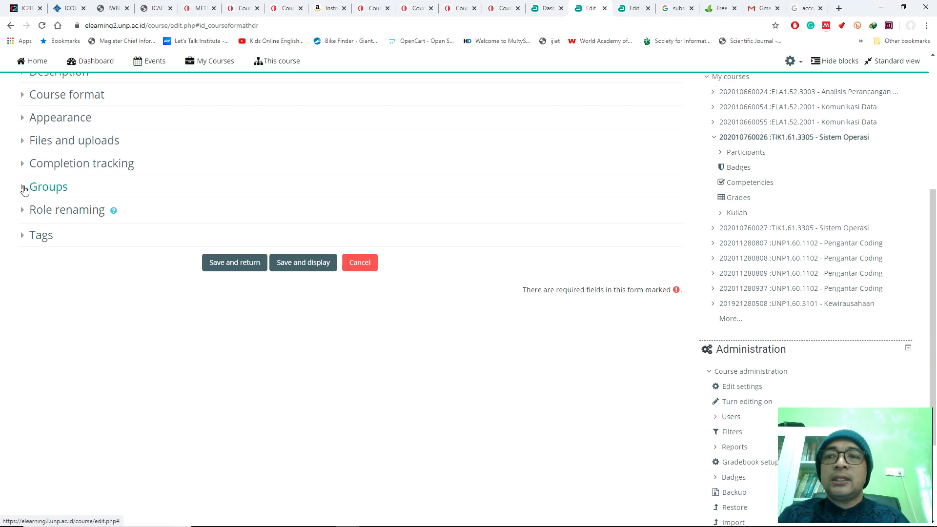
Step: In the Role renaming section, set the word for Teacher to Dosen and for Non-editing teacher to Asisten Dosen
{"action": "left_click", "coordinate": [67, 217]}
{"action": "scroll", "coordinate": [428, 257], "scroll_direction": "down", "scroll_amount": 3}
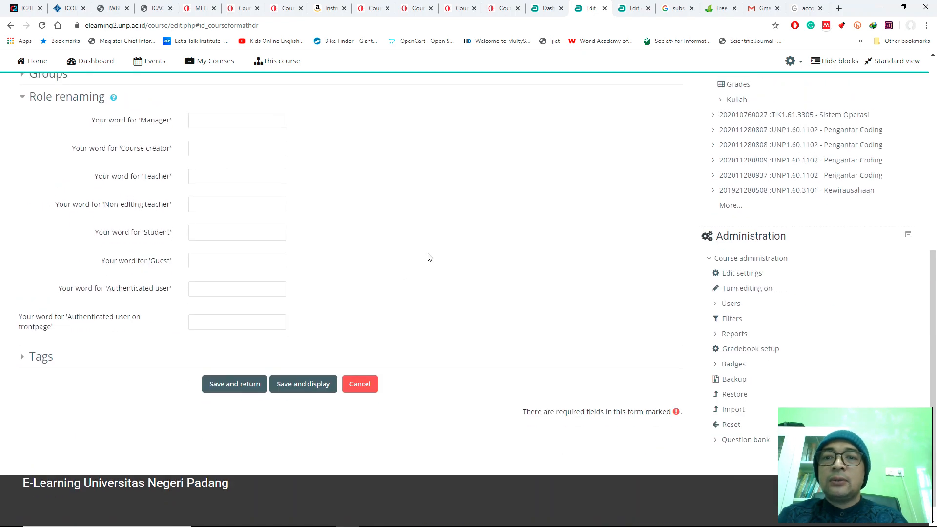
{"action": "scroll", "coordinate": [428, 257], "scroll_direction": "up", "scroll_amount": 2}
{"action": "scroll", "coordinate": [430, 251], "scroll_direction": "down", "scroll_amount": 1}
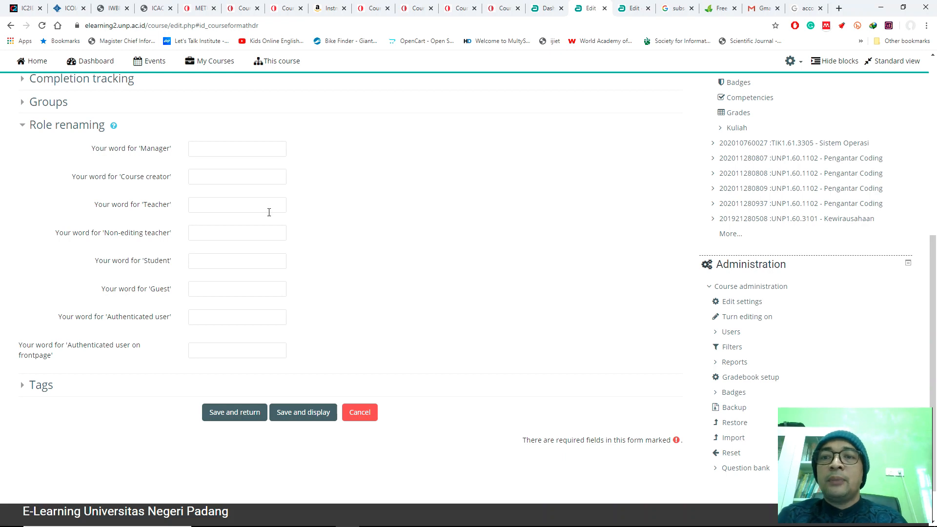
{"action": "left_click", "coordinate": [220, 207]}
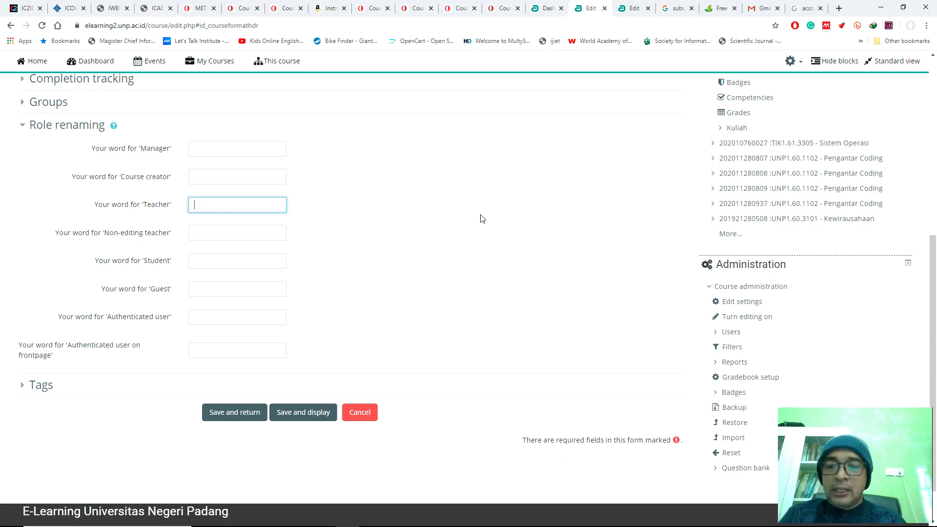
{"action": "type", "text": "Dosen"}
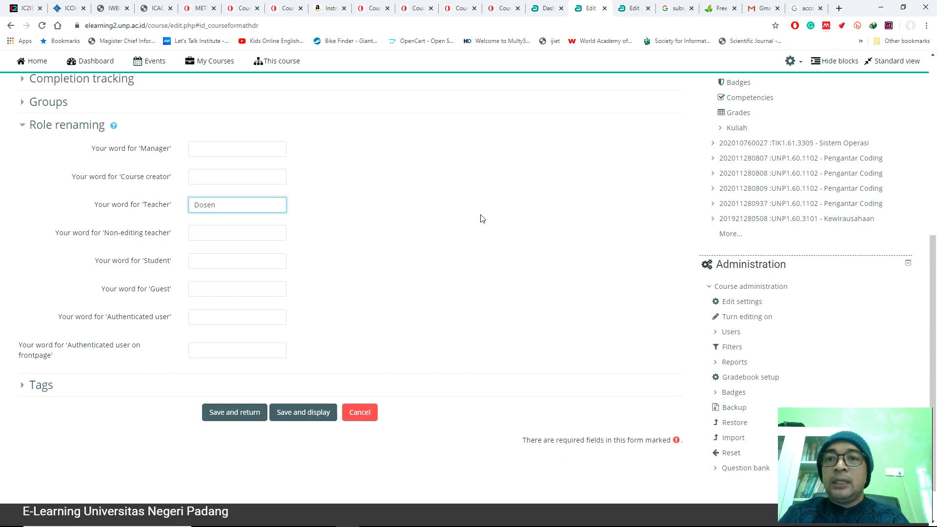
{"action": "left_click", "coordinate": [210, 236]}
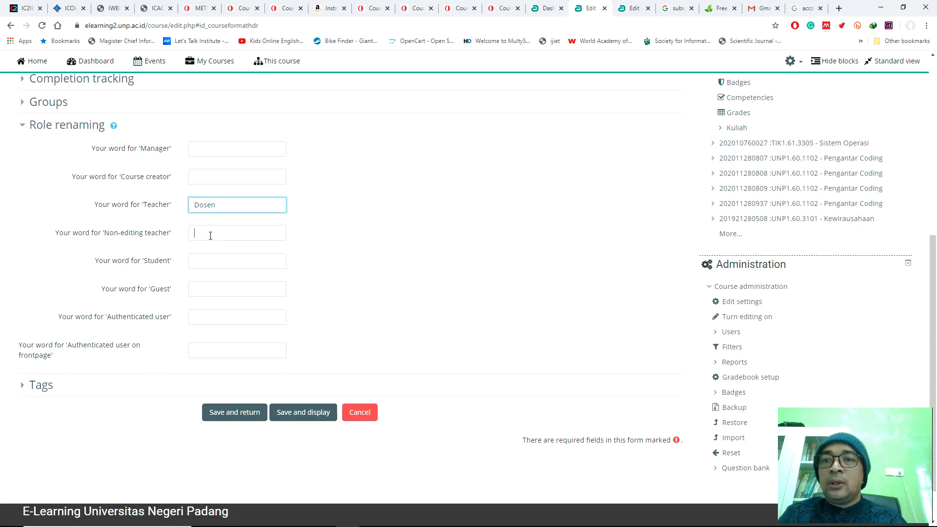
{"action": "type", "text": "Asisten Dosen"}
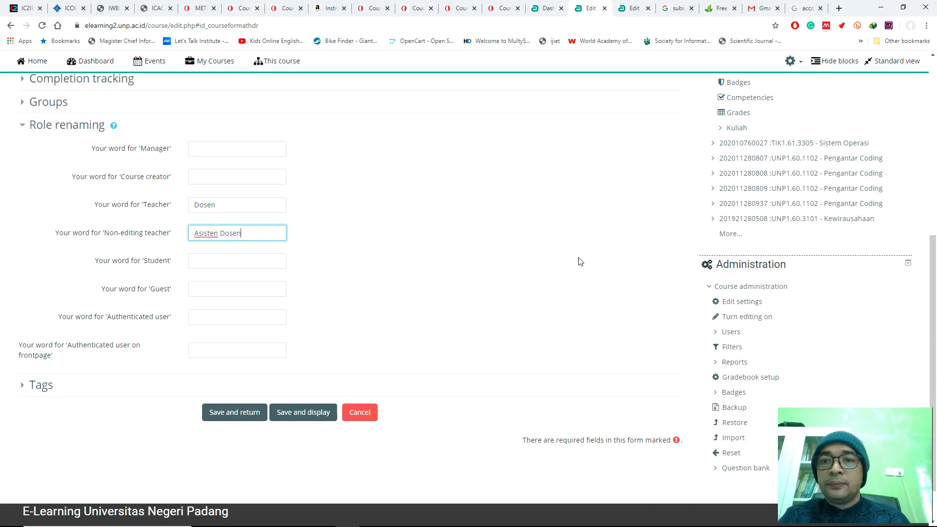
Step: Set the word for Student to Mahasiswa and for Guest to Tamu, and collapse the Role renaming section
{"action": "left_click", "coordinate": [261, 264]}
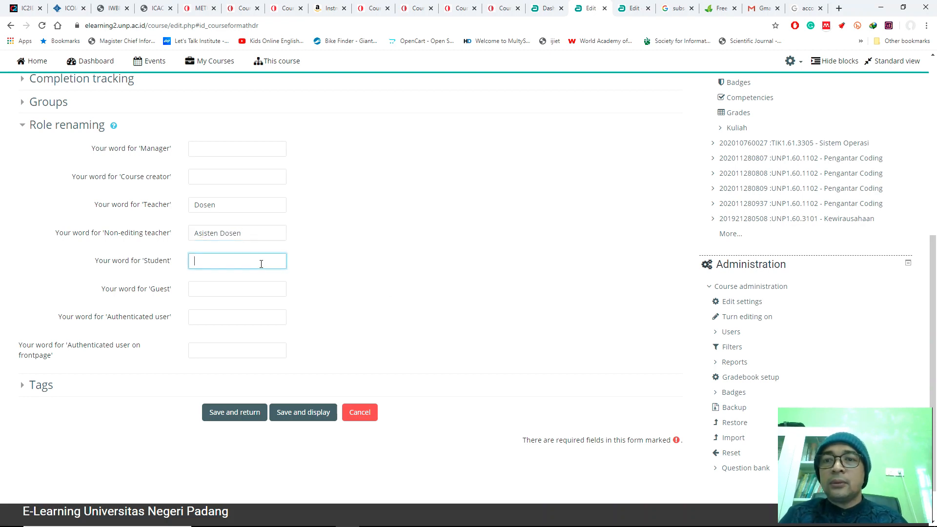
{"action": "type", "text": "Mahasiswa"}
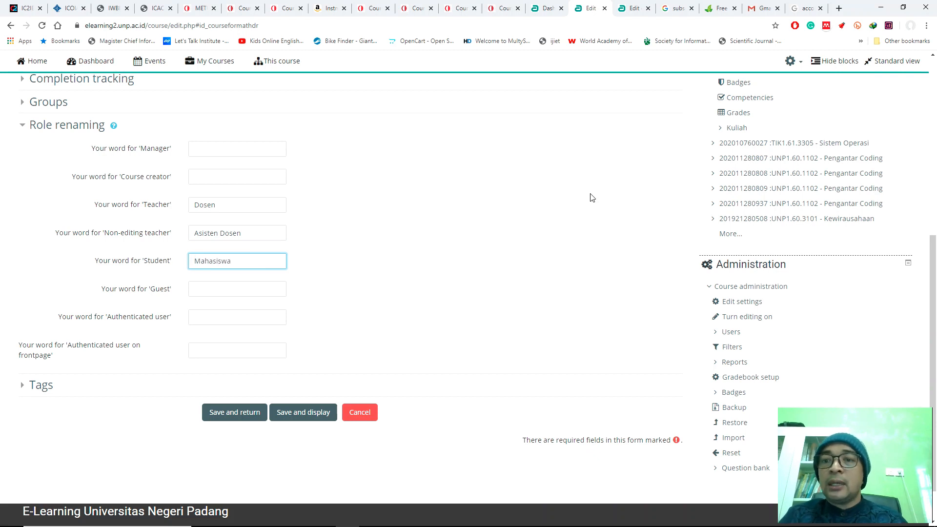
{"action": "left_click", "coordinate": [270, 293]}
{"action": "type", "text": "Tamu"}
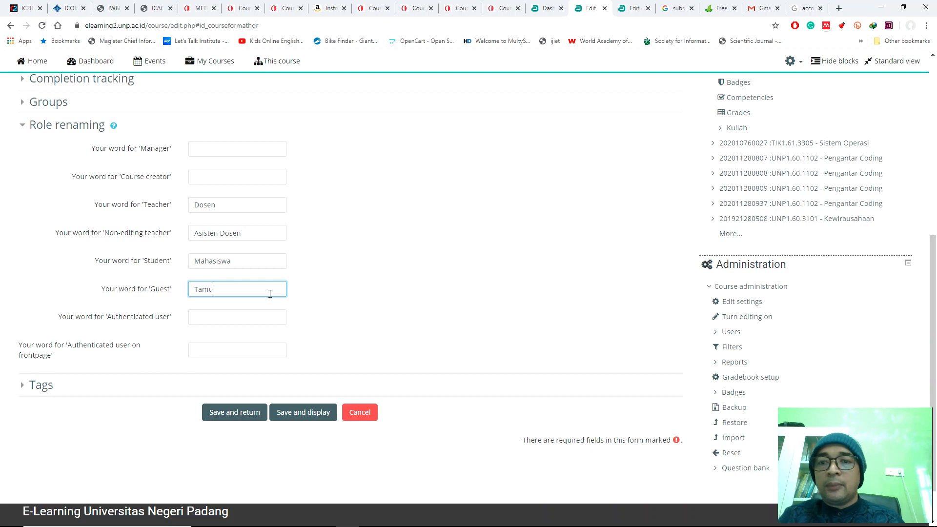
{"action": "left_click", "coordinate": [420, 250]}
{"action": "scroll", "coordinate": [425, 247], "scroll_direction": "up", "scroll_amount": 3}
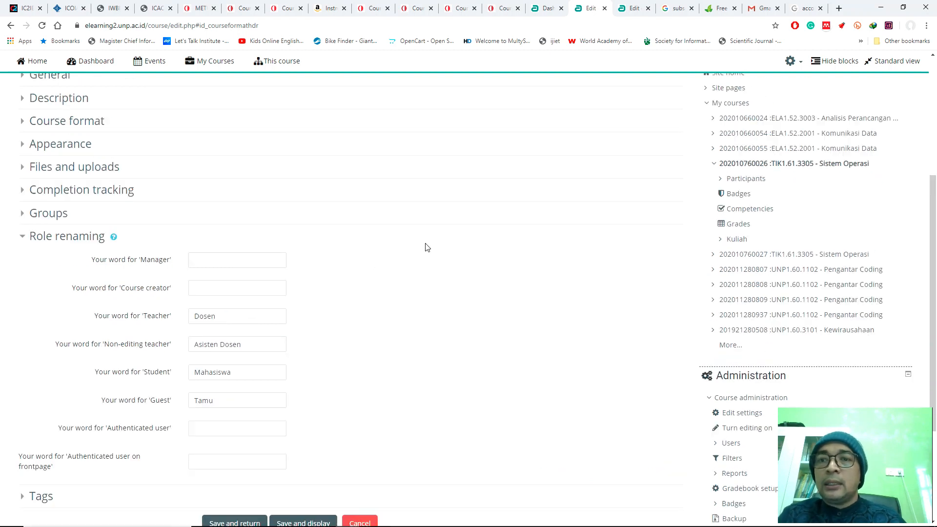
{"action": "scroll", "coordinate": [425, 247], "scroll_direction": "up", "scroll_amount": 4}
{"action": "scroll", "coordinate": [415, 251], "scroll_direction": "down", "scroll_amount": 4}
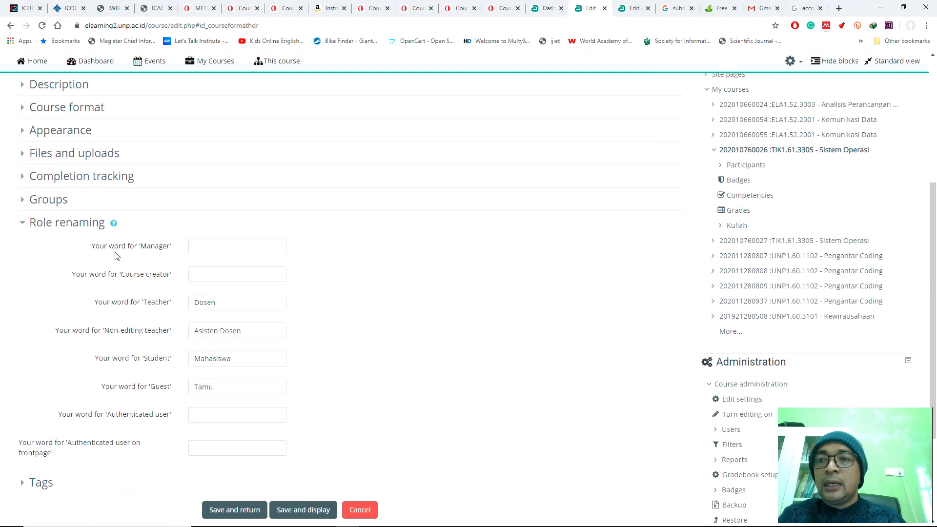
{"action": "left_click", "coordinate": [24, 225]}
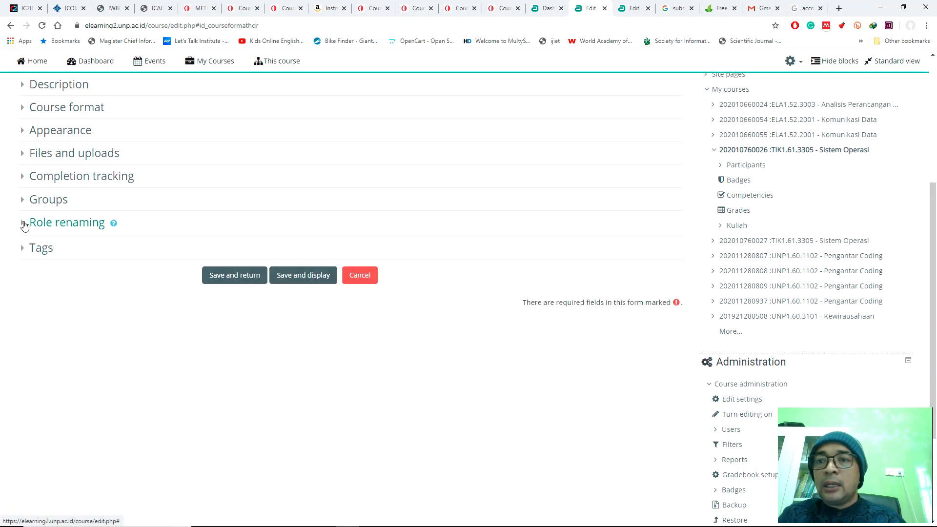
Step: Review the course summary and its extended formatting tools in the Description section
{"action": "scroll", "coordinate": [122, 156], "scroll_direction": "up", "scroll_amount": 1}
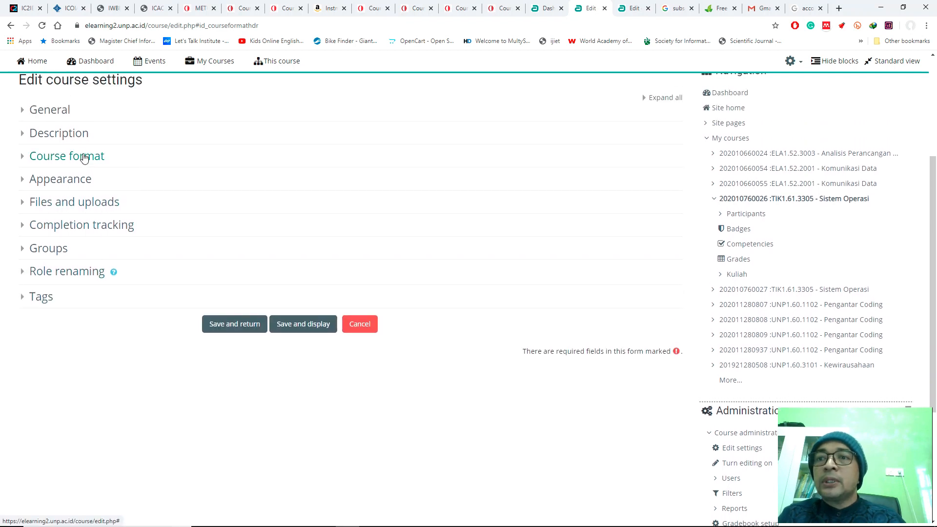
{"action": "left_click", "coordinate": [73, 133]}
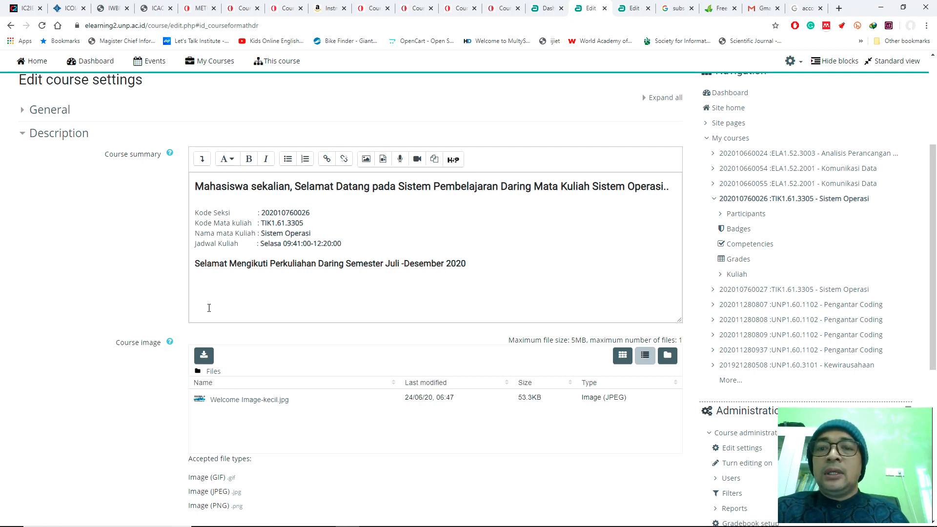
{"action": "left_click", "coordinate": [202, 159]}
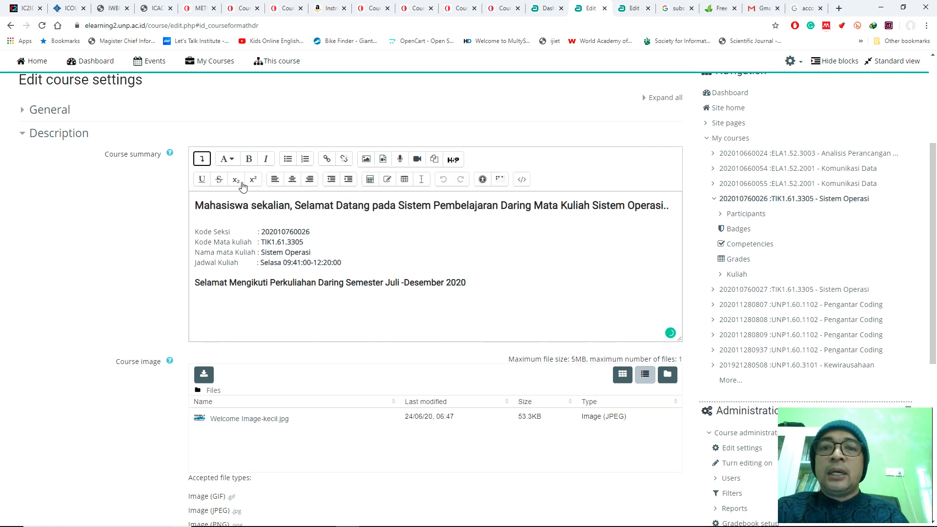
{"action": "left_click", "coordinate": [202, 160]}
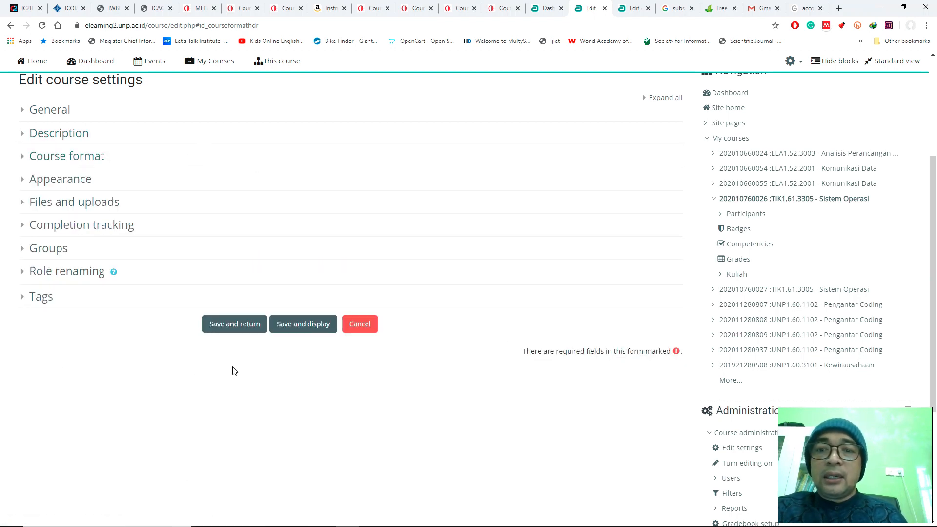
Step: Save the course settings, display the Sistem Operasi course page, and turn editing on for it
{"action": "left_click", "coordinate": [308, 325]}
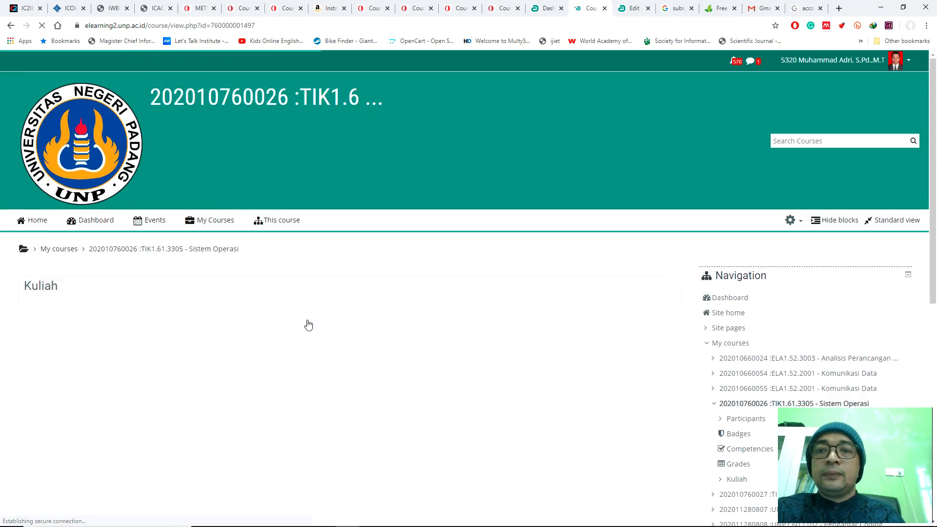
{"action": "scroll", "coordinate": [253, 338], "scroll_direction": "down", "scroll_amount": 4}
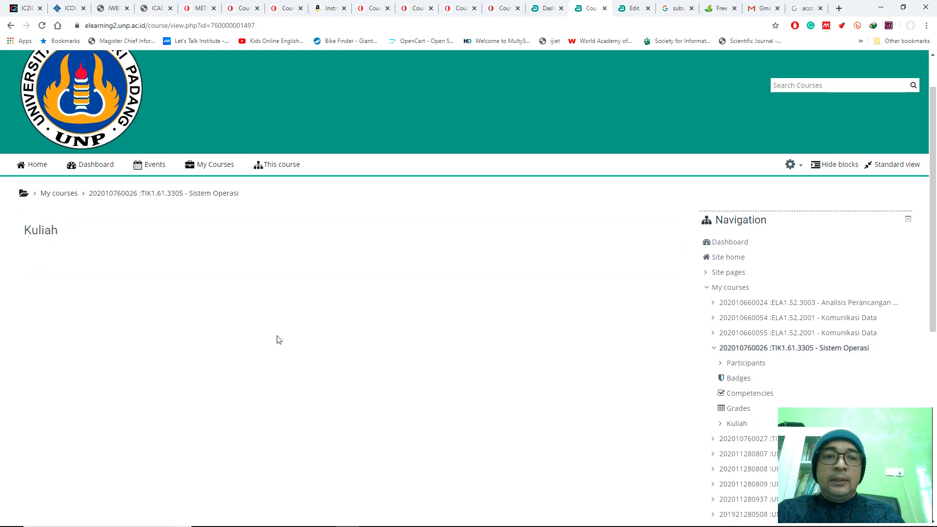
{"action": "left_click", "coordinate": [708, 125]}
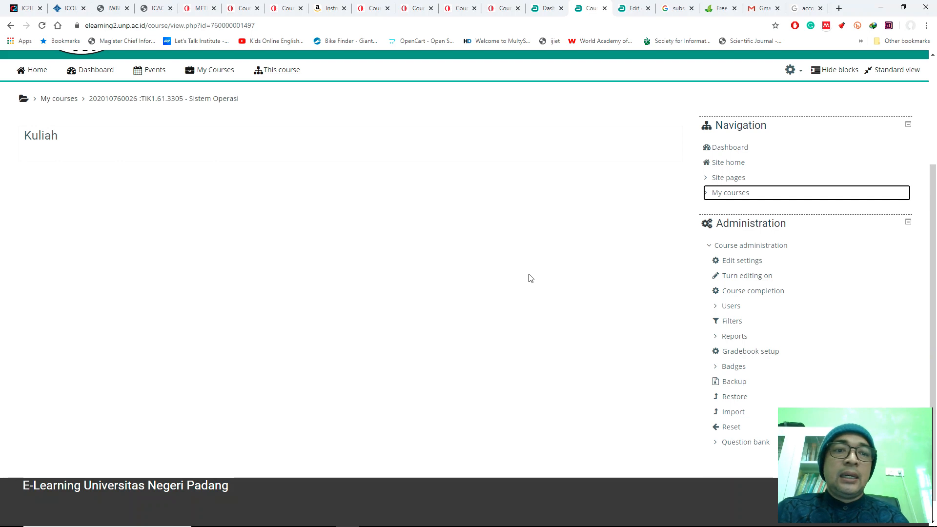
{"action": "scroll", "coordinate": [479, 260], "scroll_direction": "down", "scroll_amount": 1}
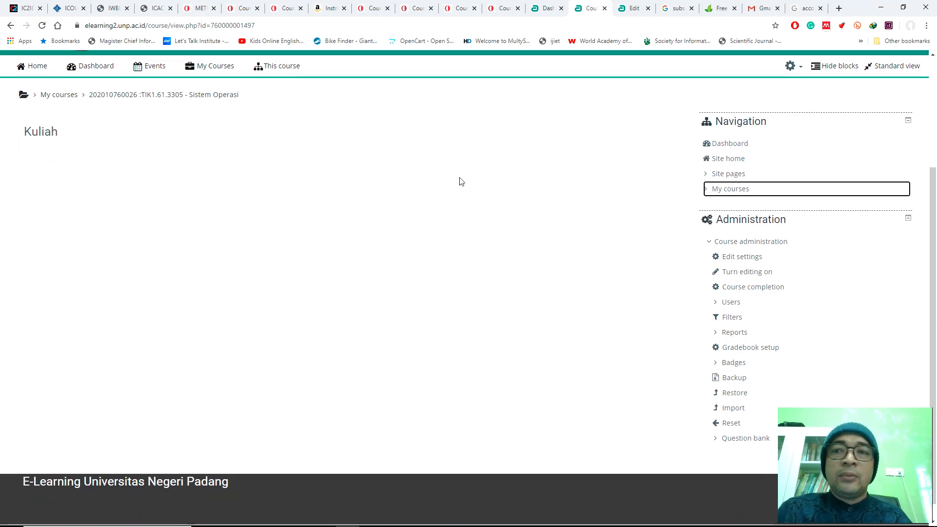
{"action": "left_click", "coordinate": [735, 273]}
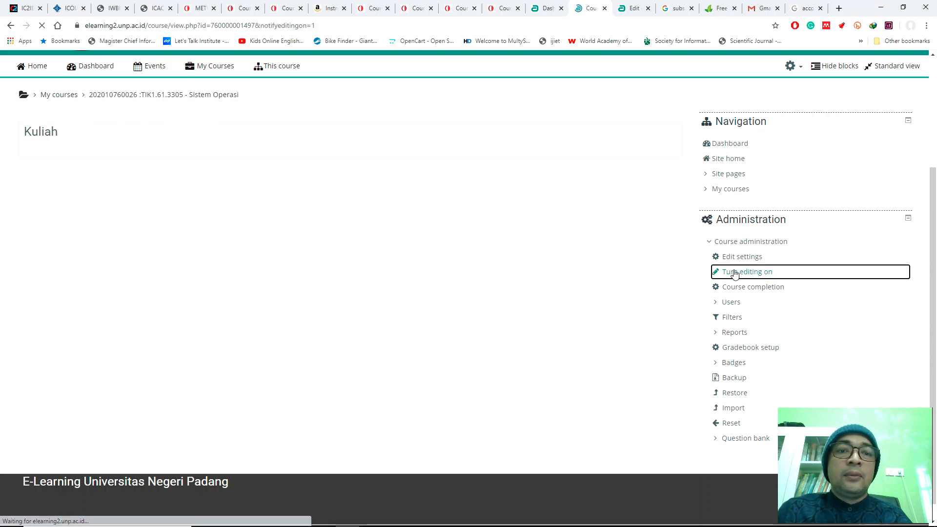
{"action": "scroll", "coordinate": [462, 237], "scroll_direction": "down", "scroll_amount": 4}
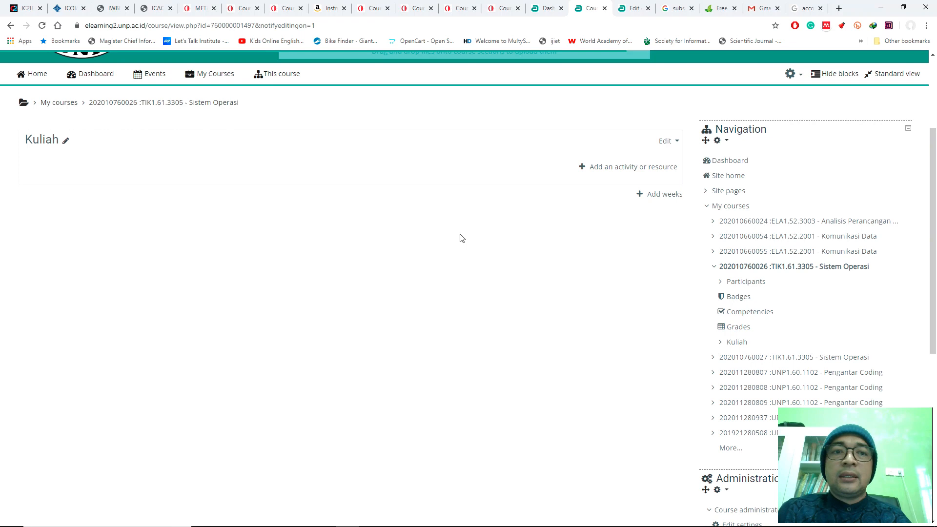
{"action": "scroll", "coordinate": [481, 242], "scroll_direction": "up", "scroll_amount": 2}
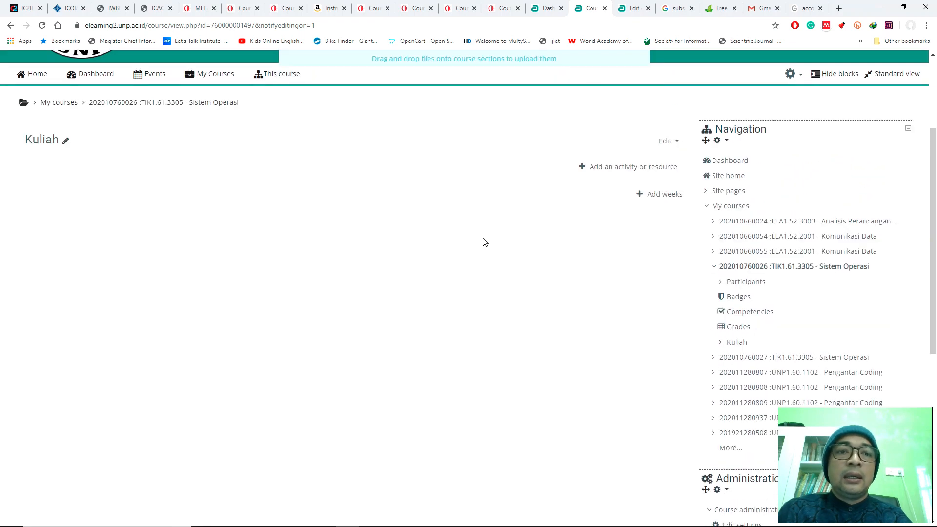
Step: Rename the Kuliah section of the course page to Pengantar Perkuliahan Daring Sistem Operasi
{"action": "left_click", "coordinate": [663, 196]}
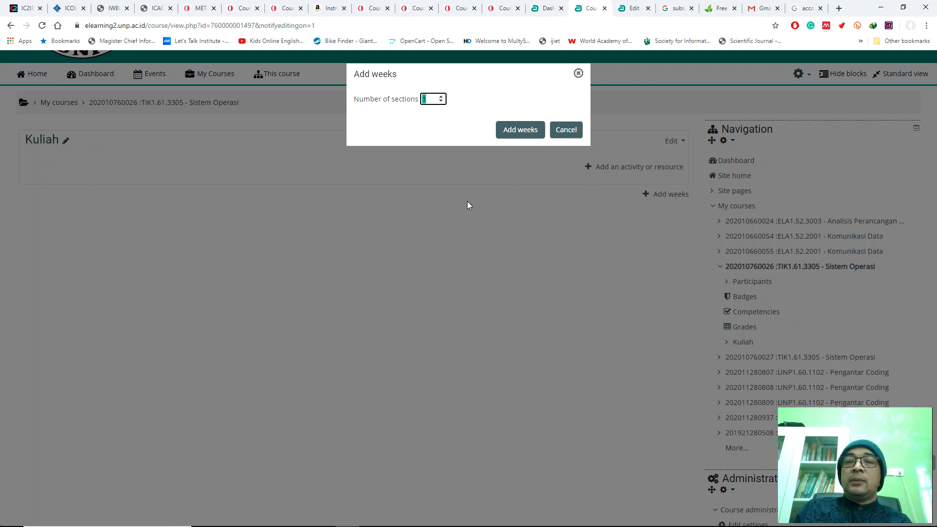
{"action": "left_click", "coordinate": [565, 131]}
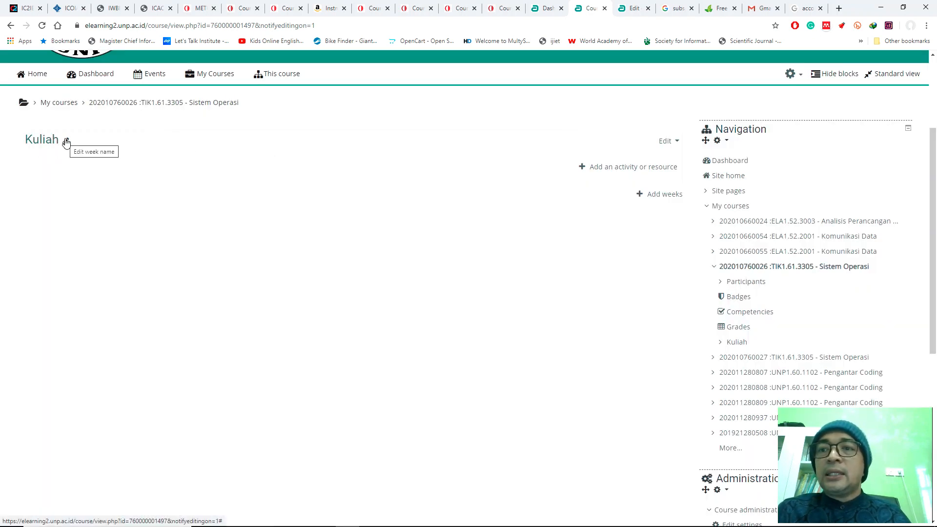
{"action": "left_click", "coordinate": [66, 141]}
{"action": "type", "text": "Pengantar"}
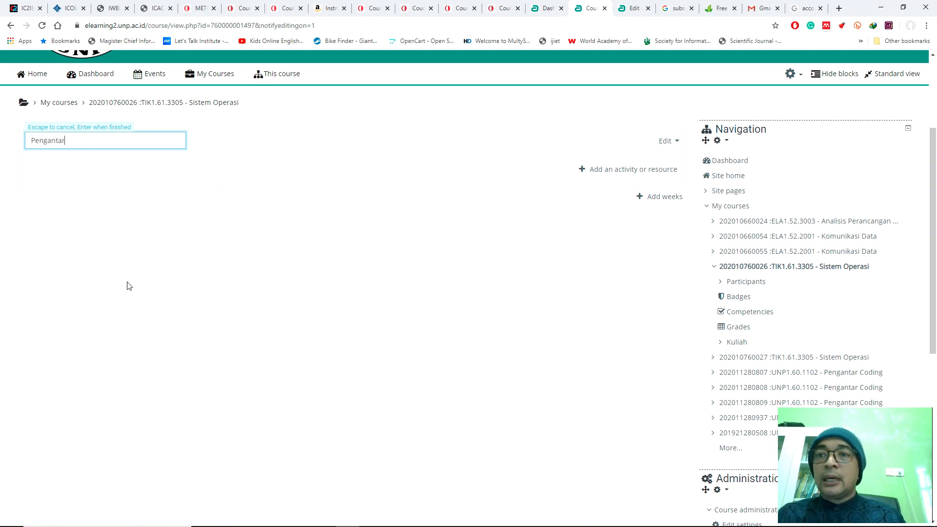
{"action": "type", "text": " Perkuliahan Daring"}
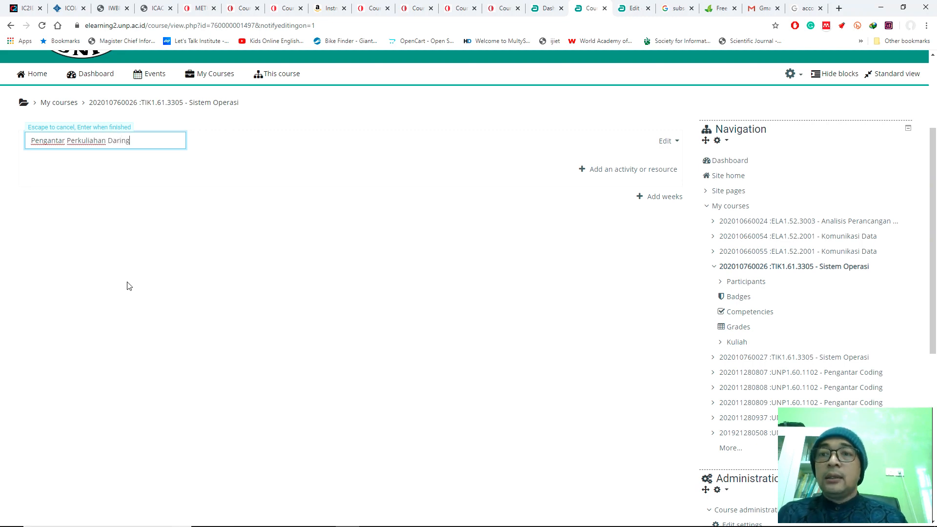
{"action": "type", "text": "si"}
{"action": "key", "text": "Return"}
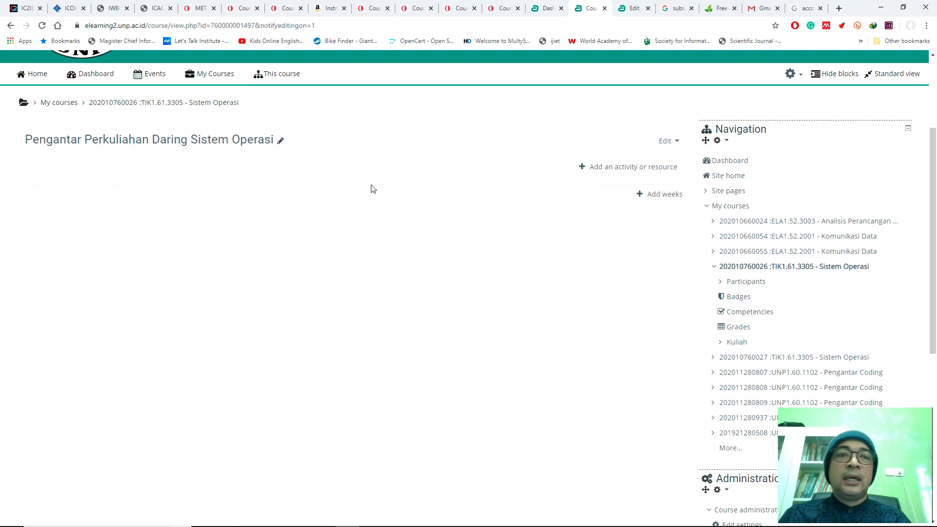
Step: Add 18 weekly sections to the course below the introductory section
{"action": "left_click", "coordinate": [662, 195]}
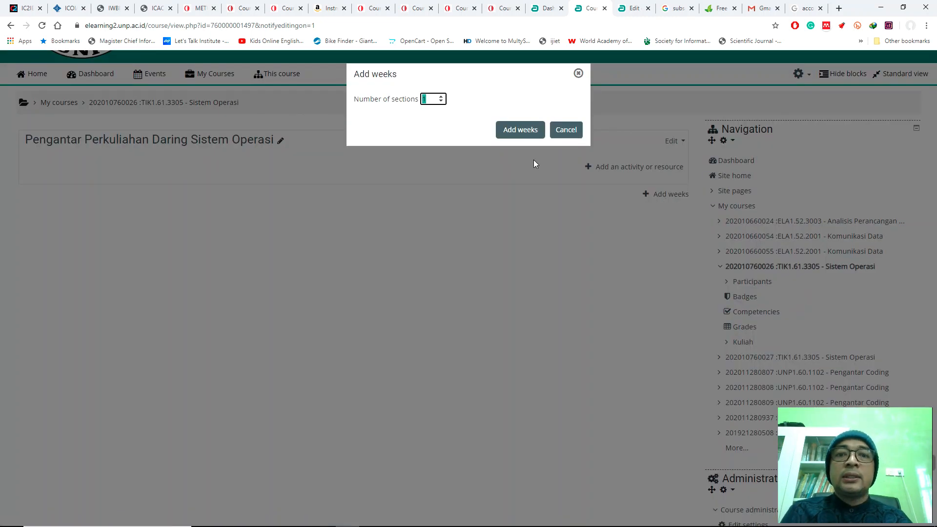
{"action": "left_click", "coordinate": [421, 136]}
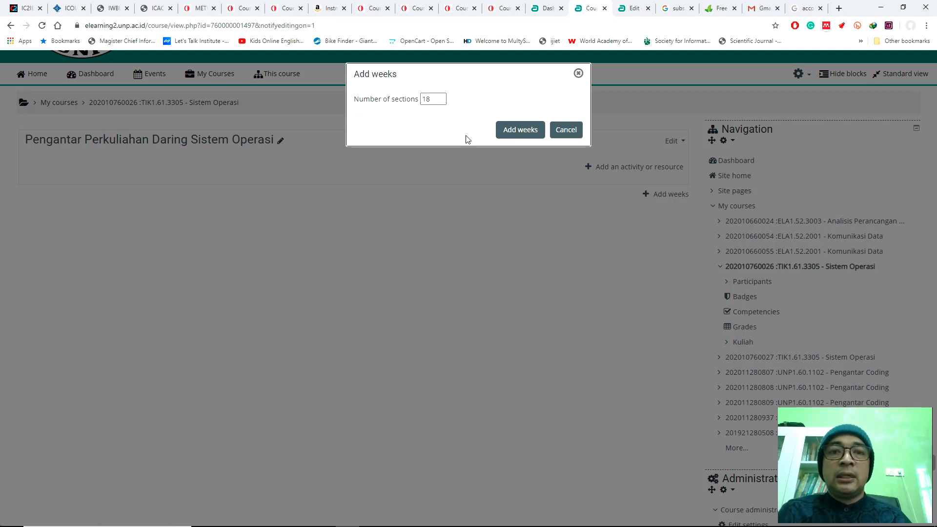
{"action": "left_click", "coordinate": [525, 132]}
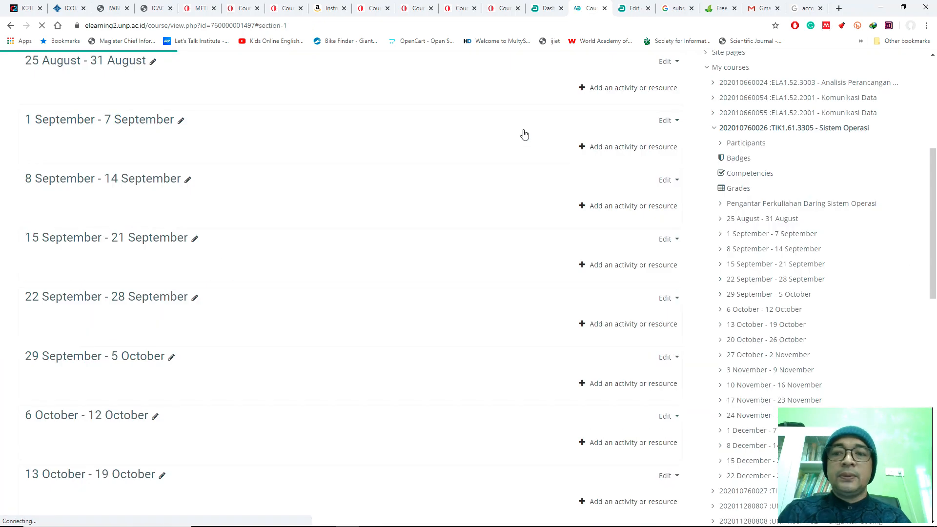
Step: Look through the course page's weekly sections and their date ranges from the introductory section onwards
{"action": "scroll", "coordinate": [392, 186], "scroll_direction": "up", "scroll_amount": 6}
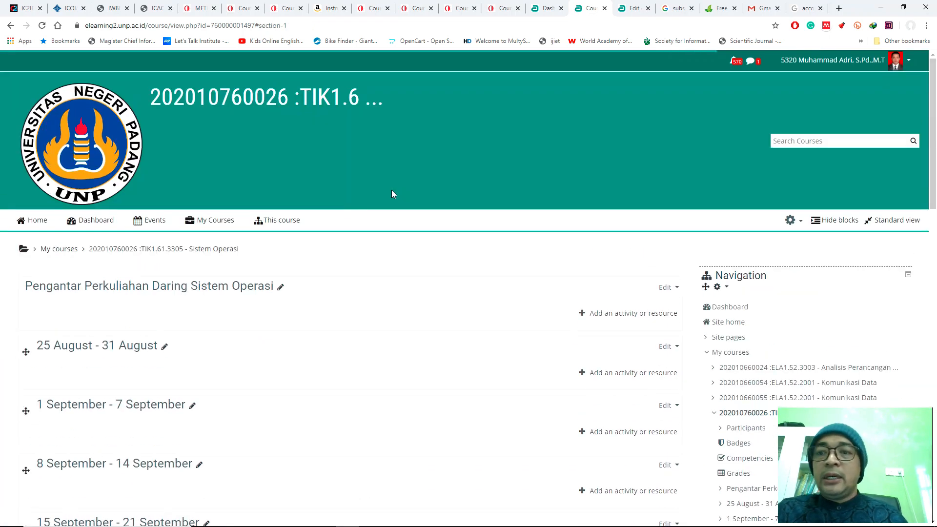
{"action": "scroll", "coordinate": [406, 191], "scroll_direction": "down", "scroll_amount": 1}
{"action": "scroll", "coordinate": [409, 195], "scroll_direction": "down", "scroll_amount": 4}
{"action": "scroll", "coordinate": [410, 194], "scroll_direction": "up", "scroll_amount": 4}
{"action": "scroll", "coordinate": [397, 193], "scroll_direction": "down", "scroll_amount": 4}
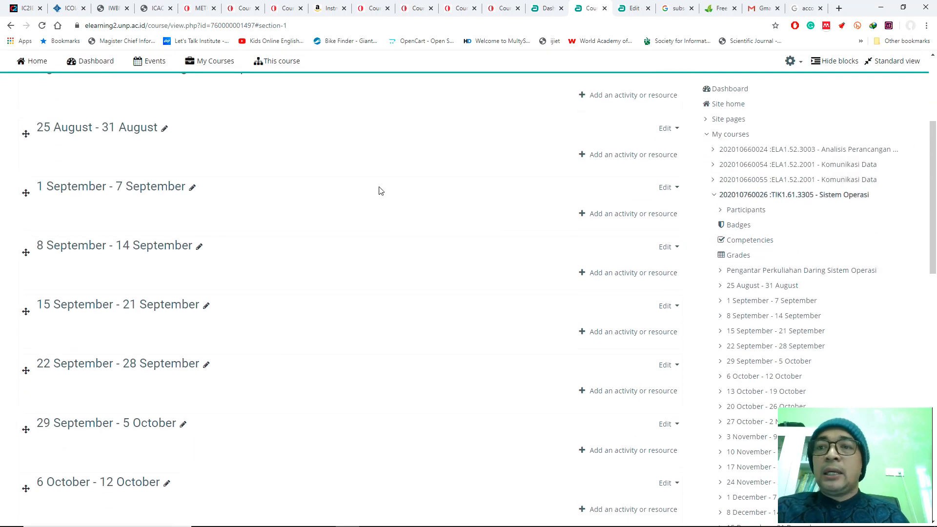
{"action": "scroll", "coordinate": [334, 151], "scroll_direction": "up", "scroll_amount": 3}
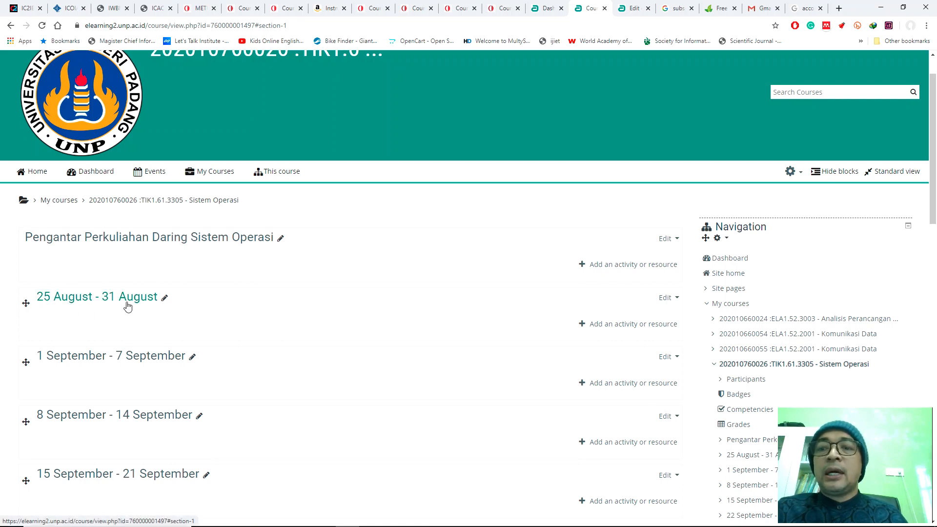
{"action": "scroll", "coordinate": [261, 301], "scroll_direction": "down", "scroll_amount": 15}
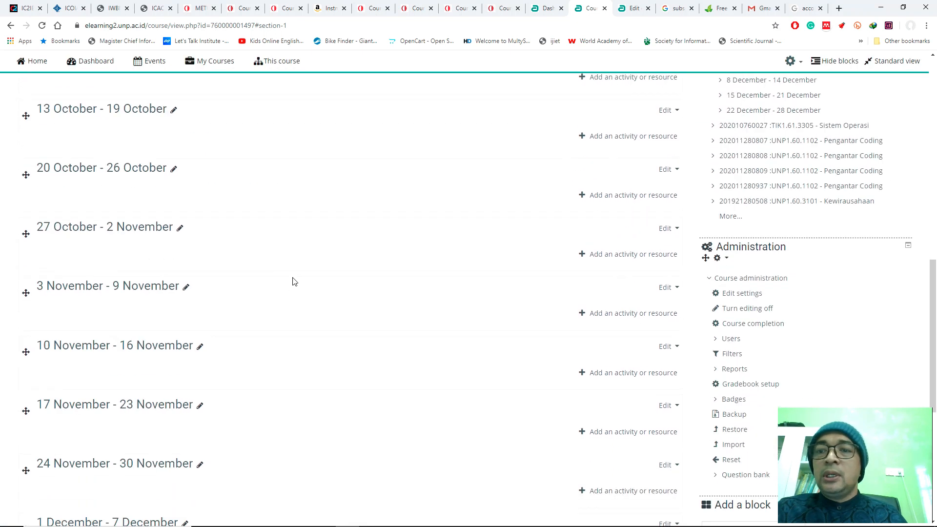
Step: Check the editing options available for the 22 December - 28 December week
{"action": "scroll", "coordinate": [295, 280], "scroll_direction": "down", "scroll_amount": 1}
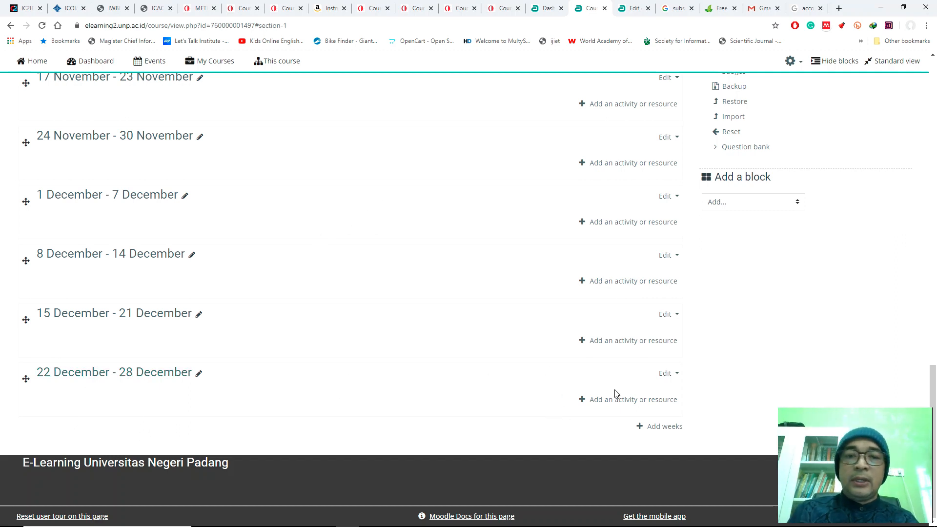
{"action": "left_click", "coordinate": [666, 375]}
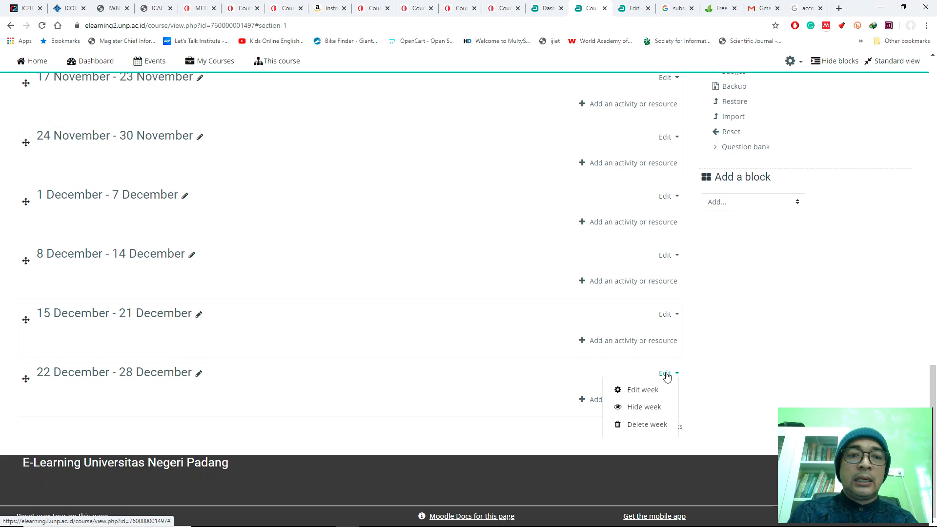
{"action": "key", "text": "Escape"}
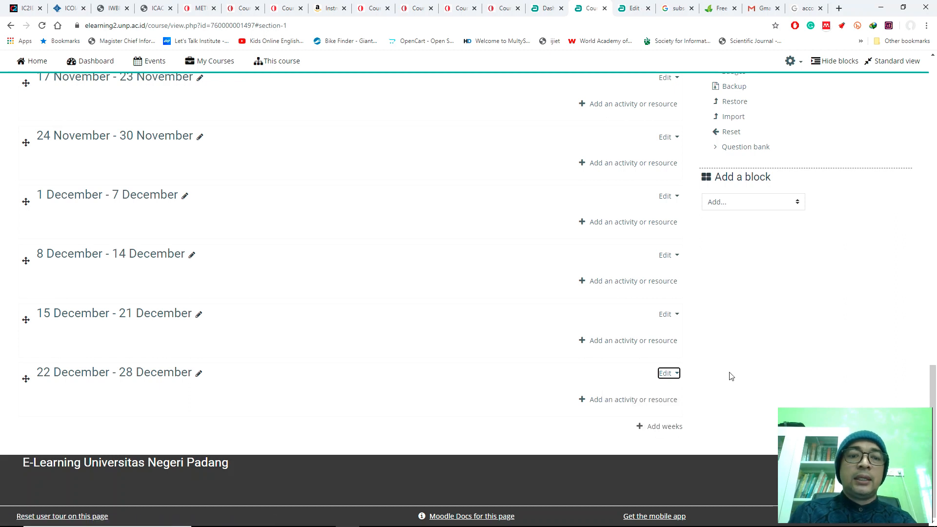
{"action": "scroll", "coordinate": [734, 321], "scroll_direction": "up", "scroll_amount": 20}
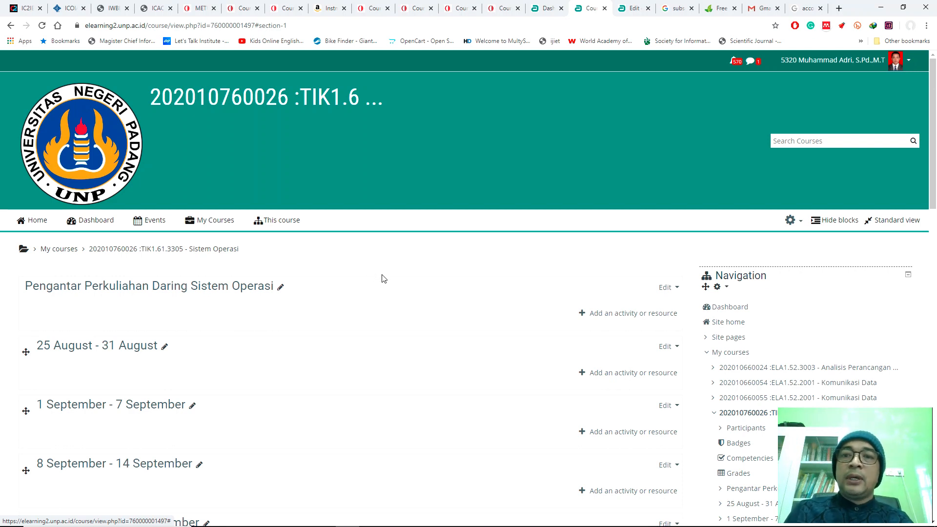
Step: Turn editing off for the Sistem Operasi course and look through its weekly sections
{"action": "scroll", "coordinate": [388, 276], "scroll_direction": "down", "scroll_amount": 2}
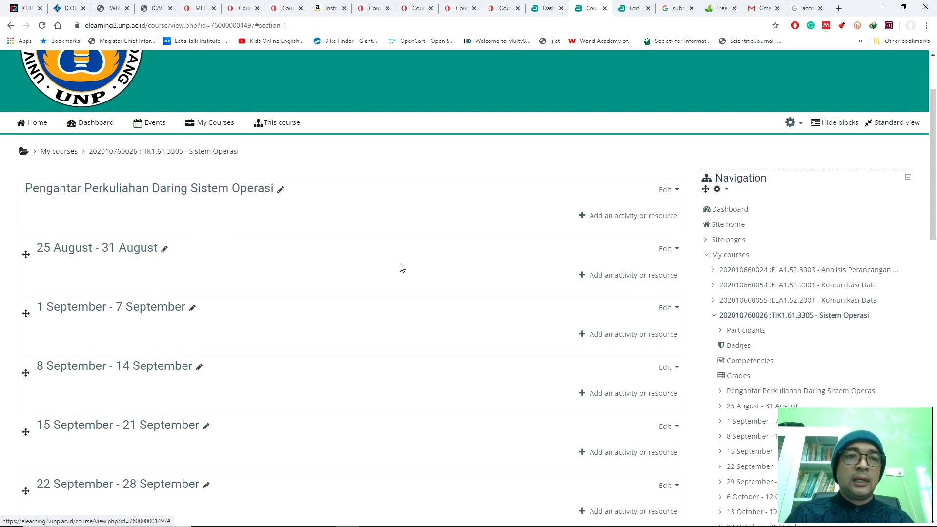
{"action": "left_click", "coordinate": [709, 256]}
{"action": "left_click", "coordinate": [710, 317]}
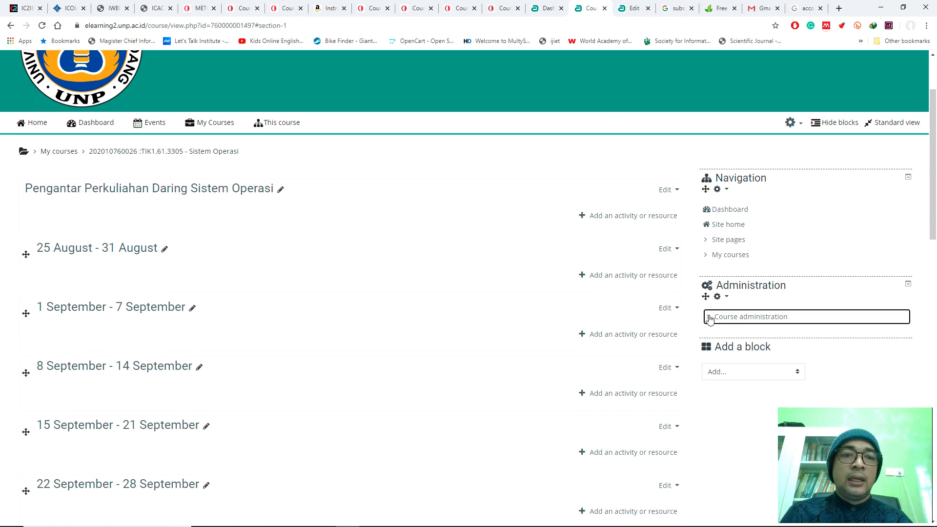
{"action": "left_click", "coordinate": [709, 319]}
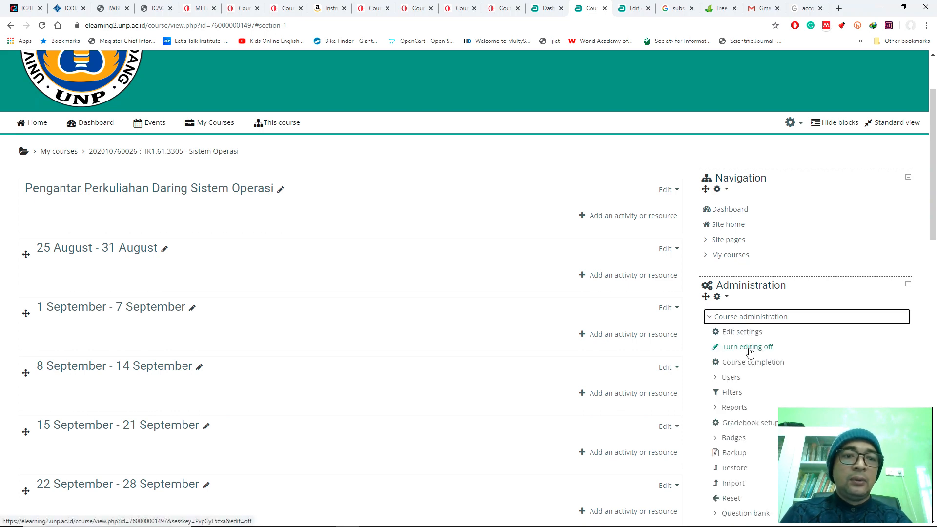
{"action": "left_click", "coordinate": [749, 347]}
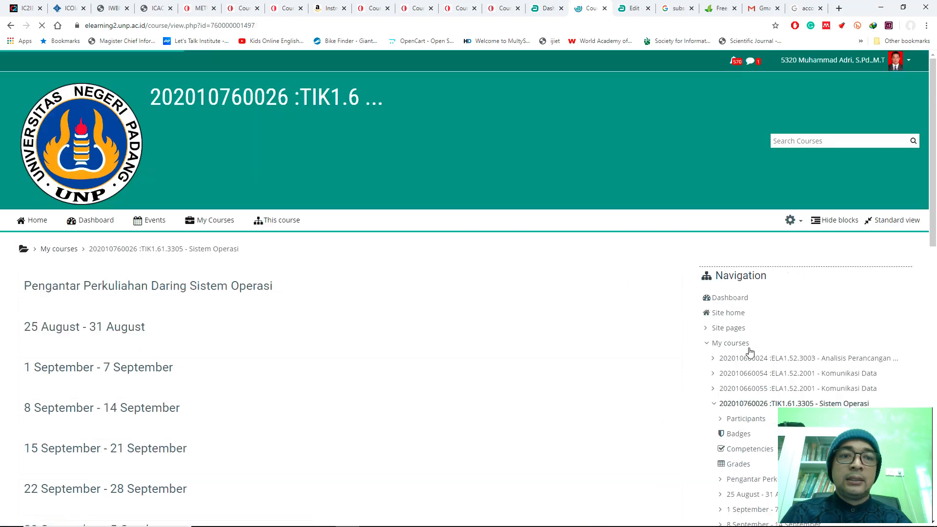
{"action": "scroll", "coordinate": [535, 239], "scroll_direction": "down", "scroll_amount": 14}
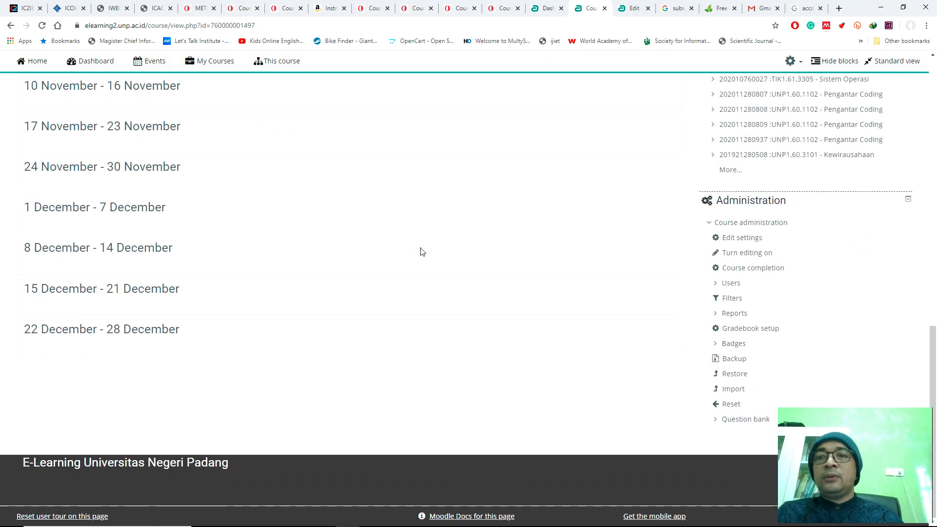
{"action": "scroll", "coordinate": [415, 248], "scroll_direction": "up", "scroll_amount": 9}
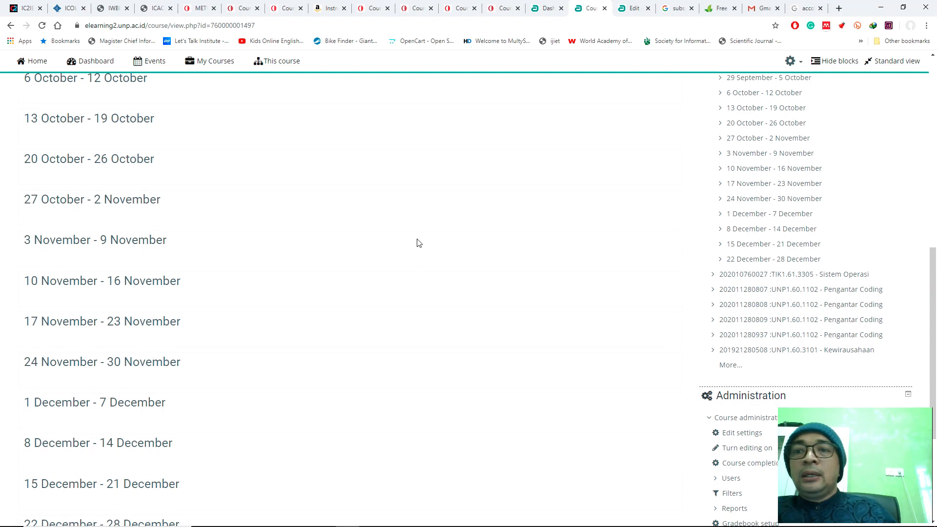
{"action": "scroll", "coordinate": [468, 243], "scroll_direction": "up", "scroll_amount": 5}
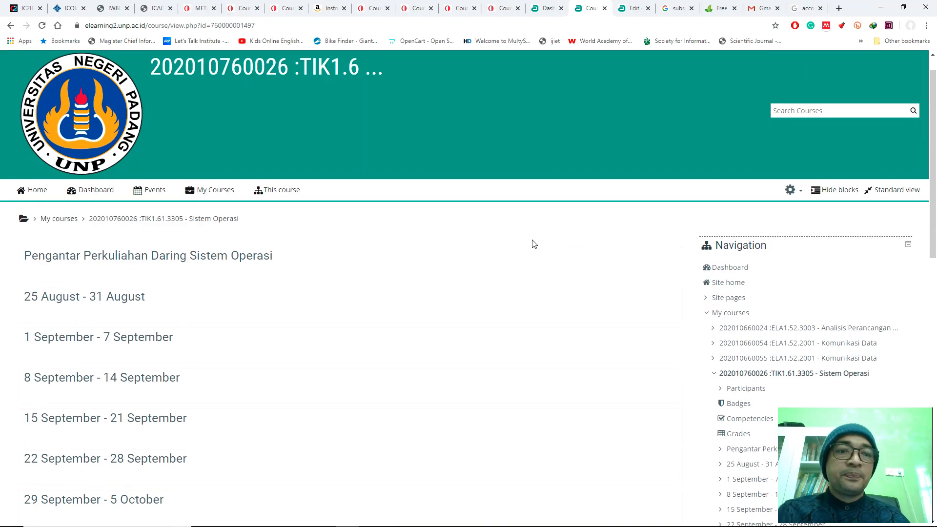
Step: Open the Sistem Operasi course's settings for editing and collapse the General and Description groups
{"action": "left_click", "coordinate": [713, 315]}
{"action": "scroll", "coordinate": [685, 316], "scroll_direction": "down", "scroll_amount": 4}
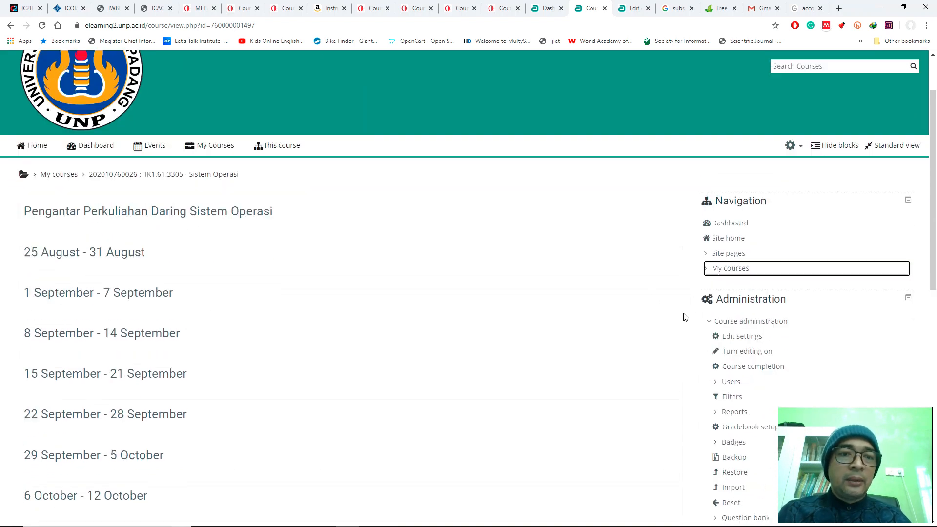
{"action": "left_click", "coordinate": [752, 165]}
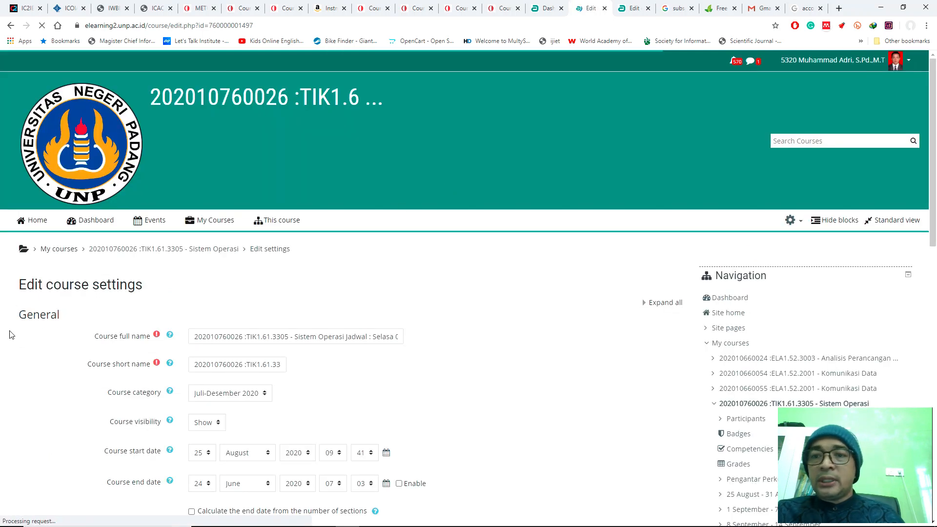
{"action": "scroll", "coordinate": [77, 309], "scroll_direction": "down", "scroll_amount": 5}
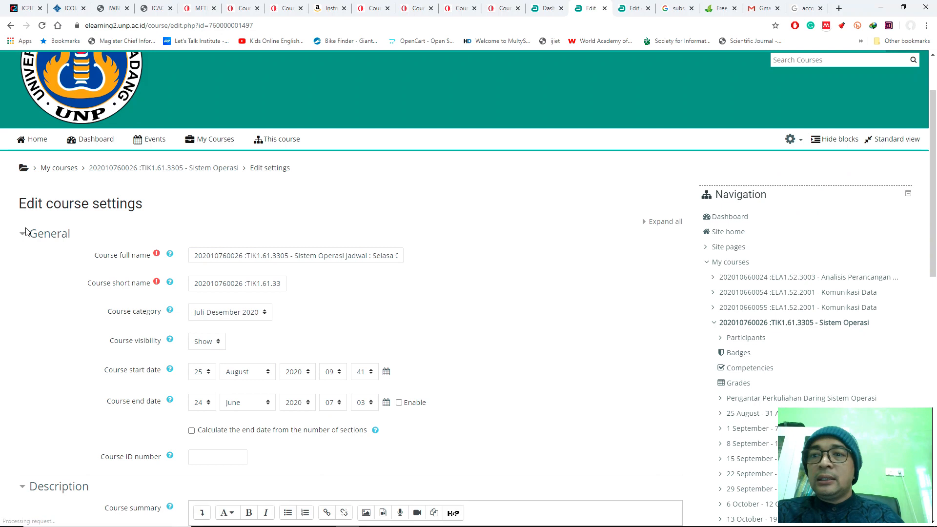
{"action": "left_click", "coordinate": [24, 235]}
{"action": "left_click", "coordinate": [22, 260]}
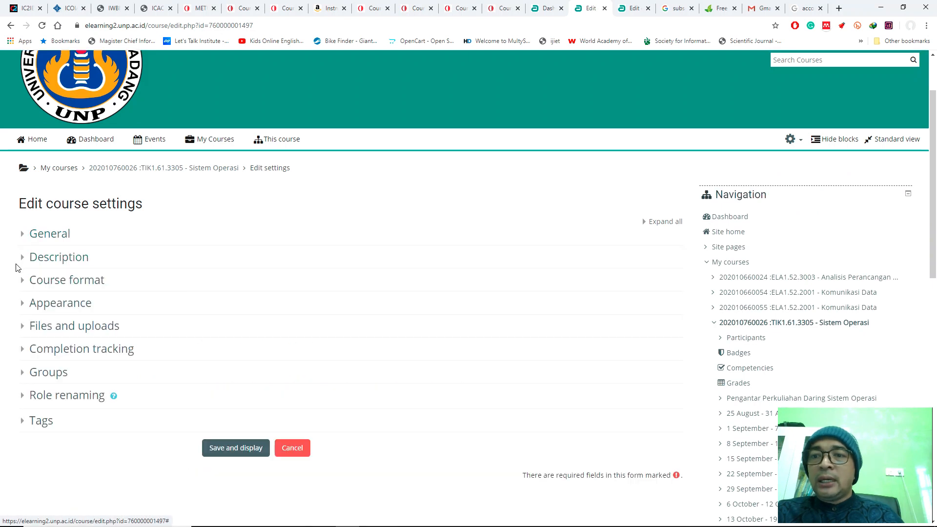
Step: Review the Appearance options in the course settings, including language, announcements, gradebook and activity reports
{"action": "left_click", "coordinate": [24, 304]}
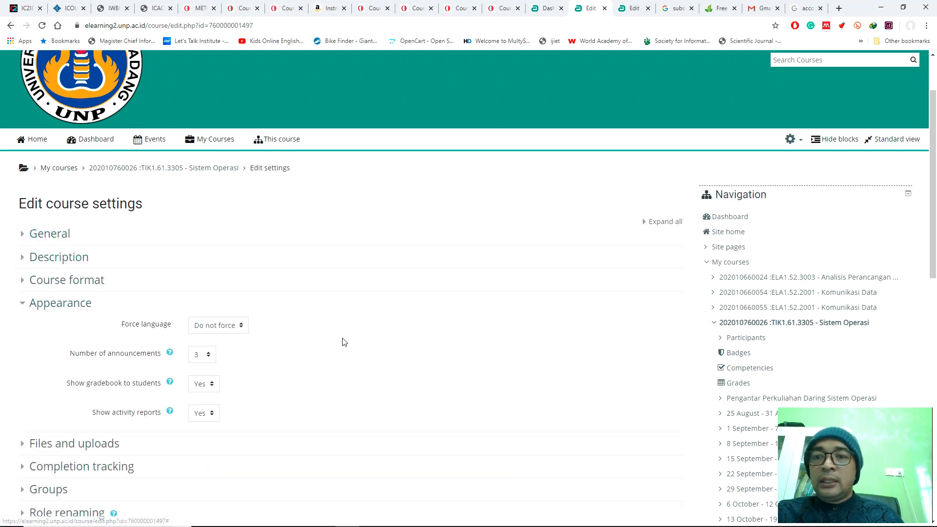
{"action": "scroll", "coordinate": [341, 338], "scroll_direction": "down", "scroll_amount": 3}
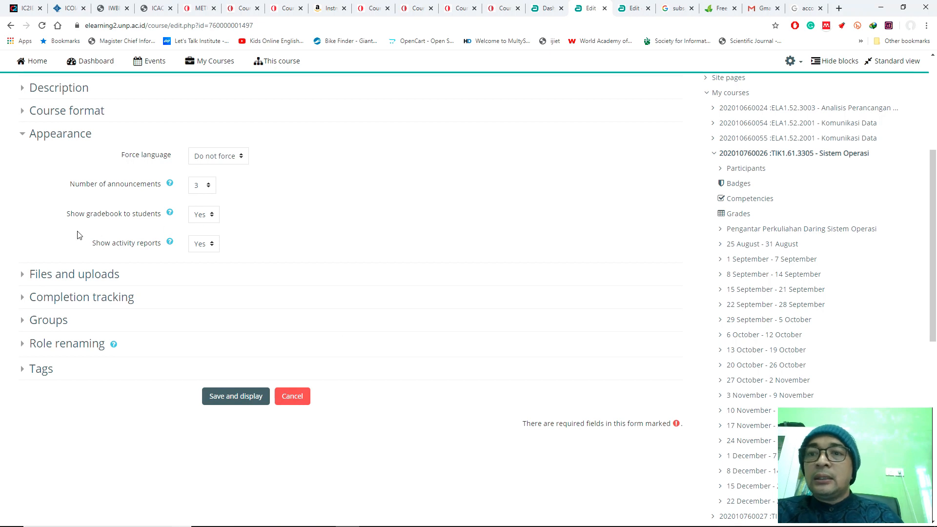
{"action": "left_click", "coordinate": [25, 140]}
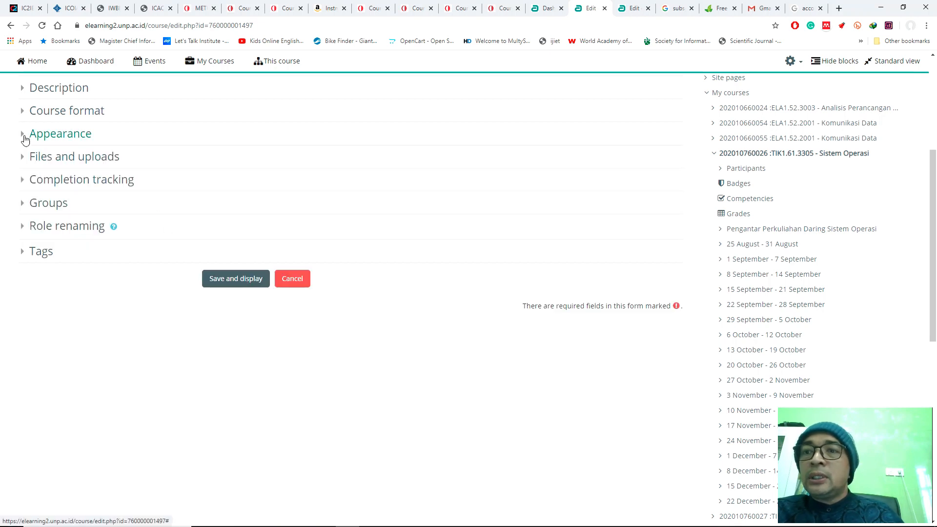
Step: Set the course layout to Show one section per page in the course format settings, and save and display the course
{"action": "left_click", "coordinate": [26, 113]}
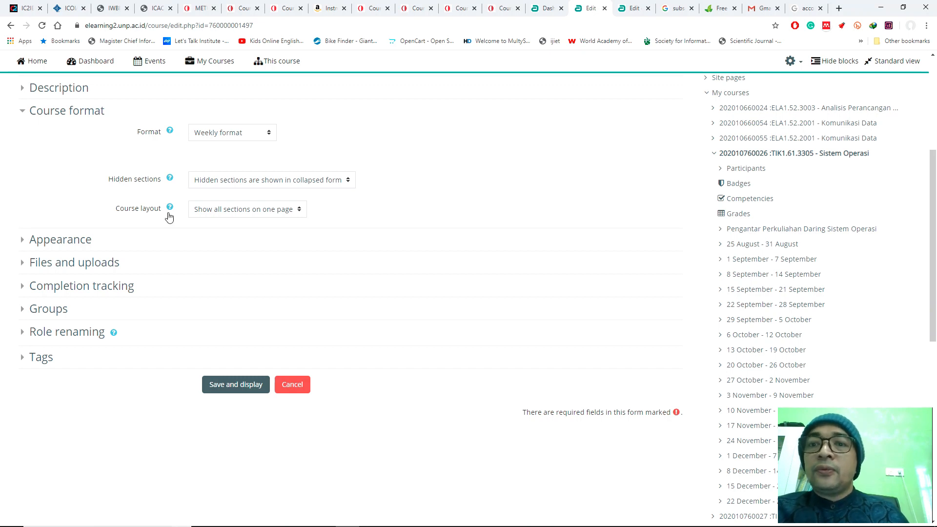
{"action": "left_click", "coordinate": [232, 184]}
{"action": "left_click", "coordinate": [232, 185]}
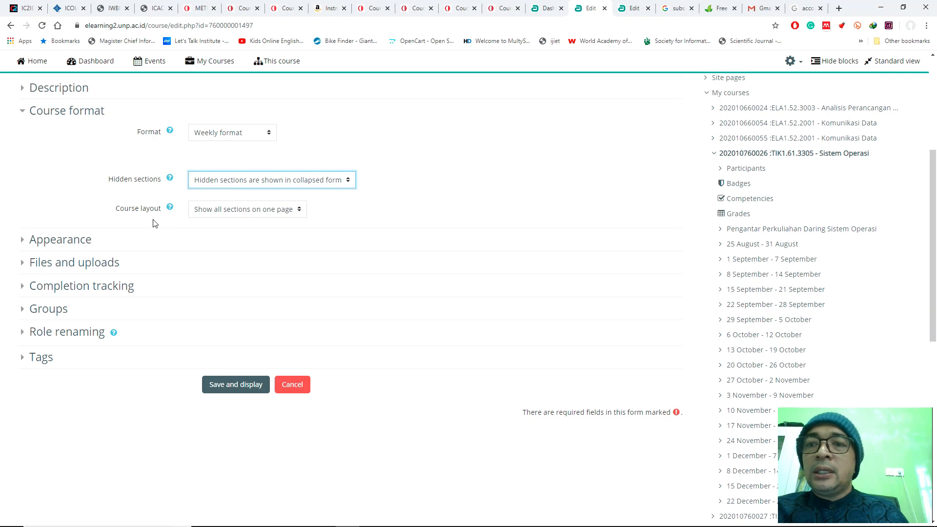
{"action": "left_click", "coordinate": [227, 215]}
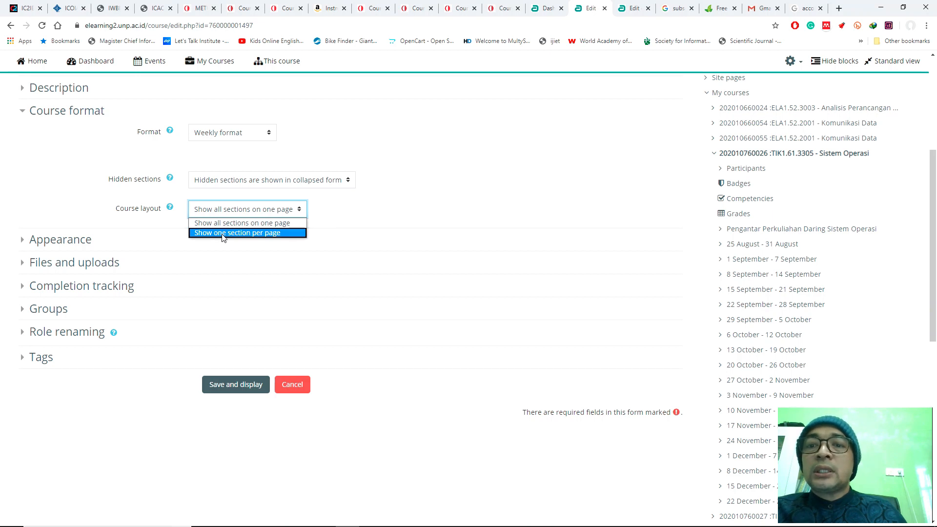
{"action": "left_click", "coordinate": [223, 233]}
{"action": "left_click", "coordinate": [222, 385]}
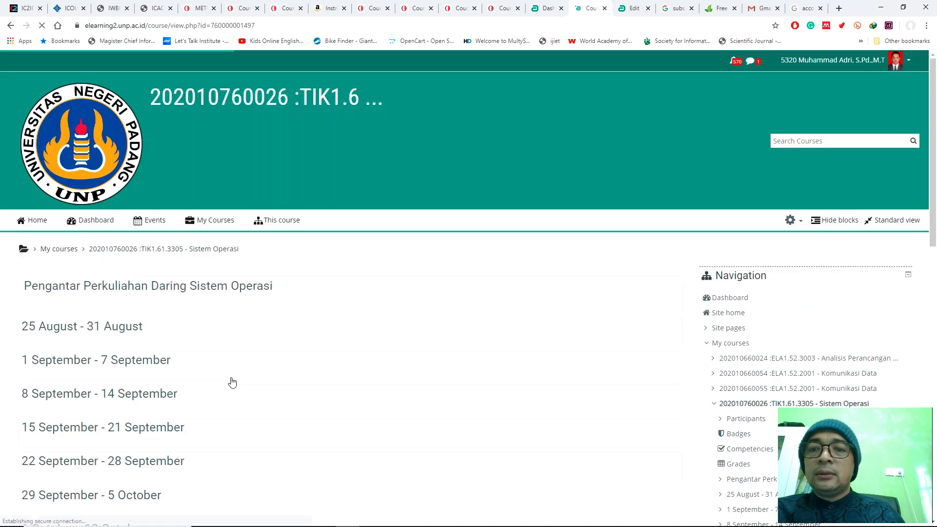
Step: Look through the course's weekly list, view the 25 August - 31 August section on its own page, and return to the course page
{"action": "scroll", "coordinate": [303, 312], "scroll_direction": "down", "scroll_amount": 10}
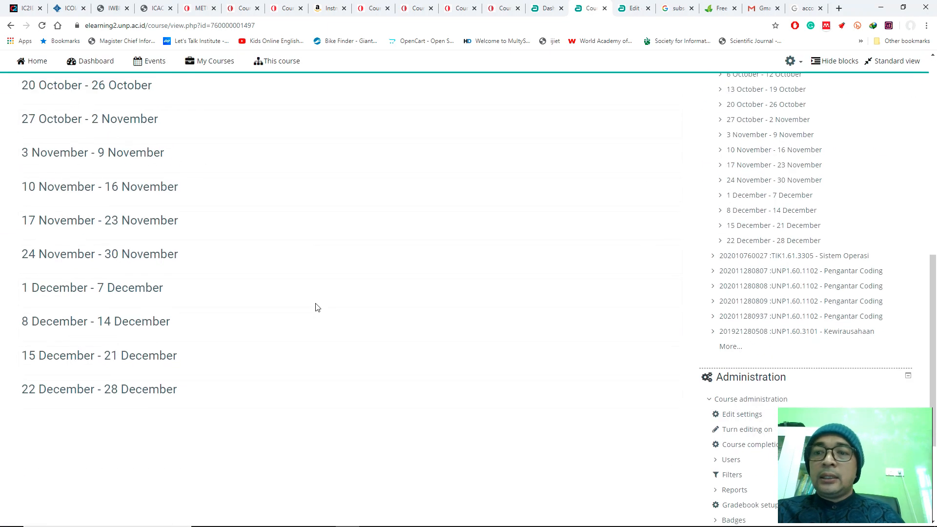
{"action": "scroll", "coordinate": [317, 302], "scroll_direction": "up", "scroll_amount": 10}
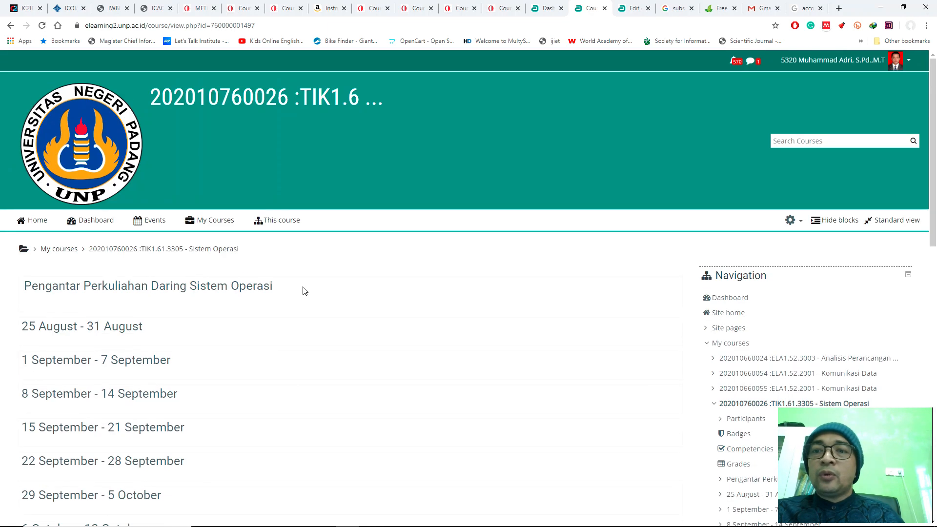
{"action": "left_click", "coordinate": [111, 329]}
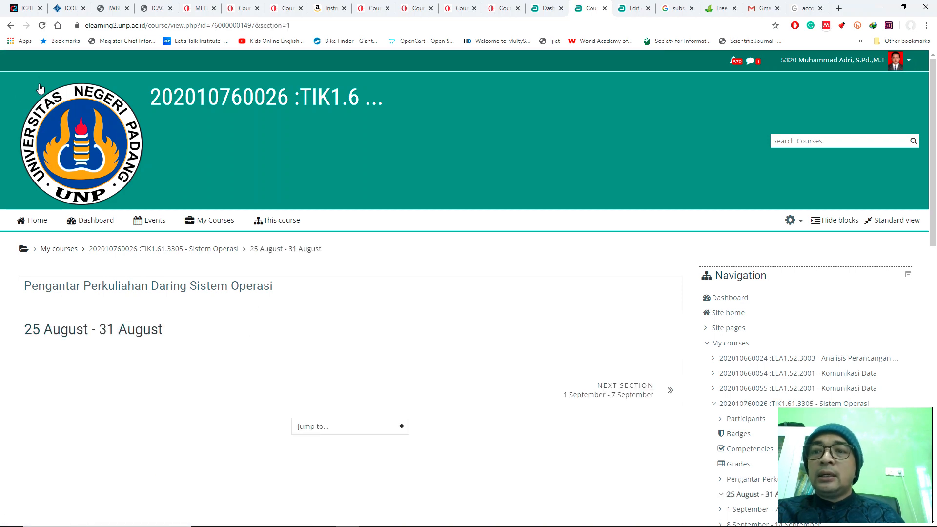
{"action": "left_click", "coordinate": [5, 28]}
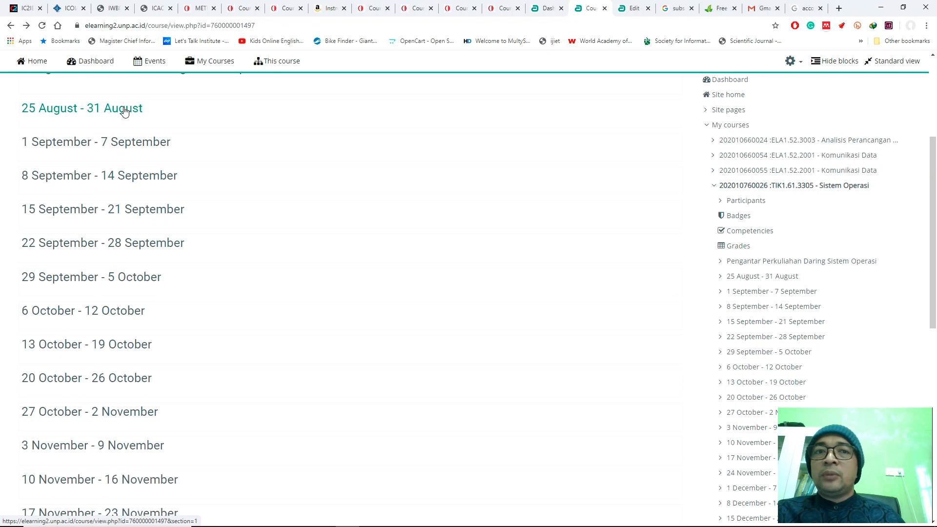
{"action": "scroll", "coordinate": [204, 176], "scroll_direction": "up", "scroll_amount": 4}
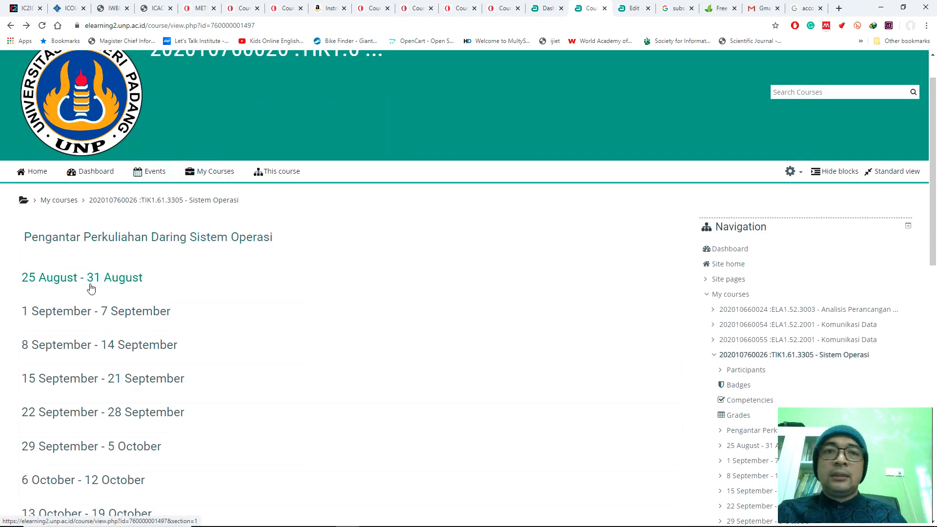
{"action": "left_click", "coordinate": [545, 11]}
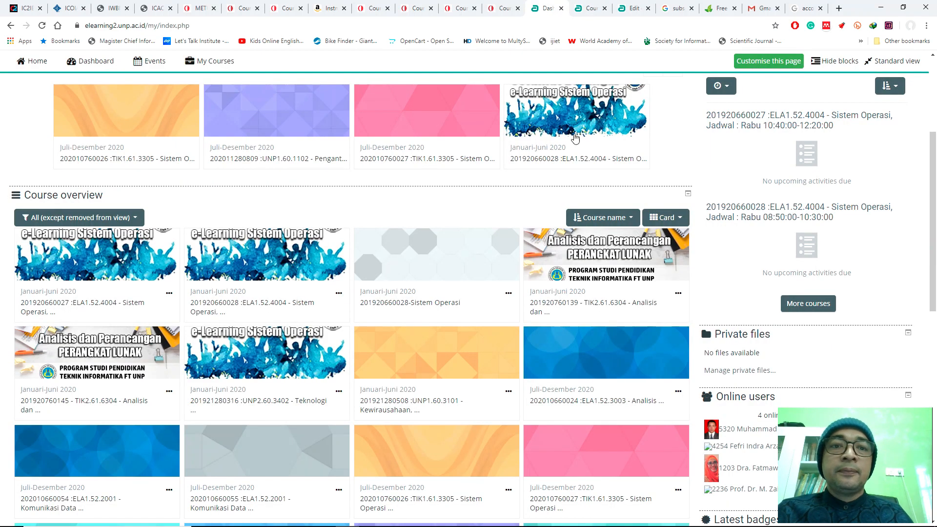
{"action": "right_click", "coordinate": [539, 158]}
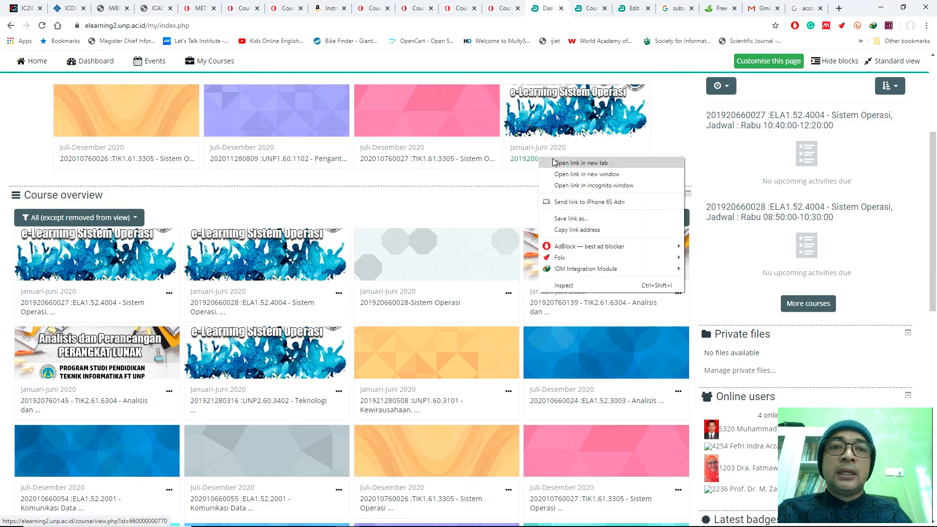
{"action": "left_click", "coordinate": [557, 163]}
{"action": "left_click", "coordinate": [604, 9]}
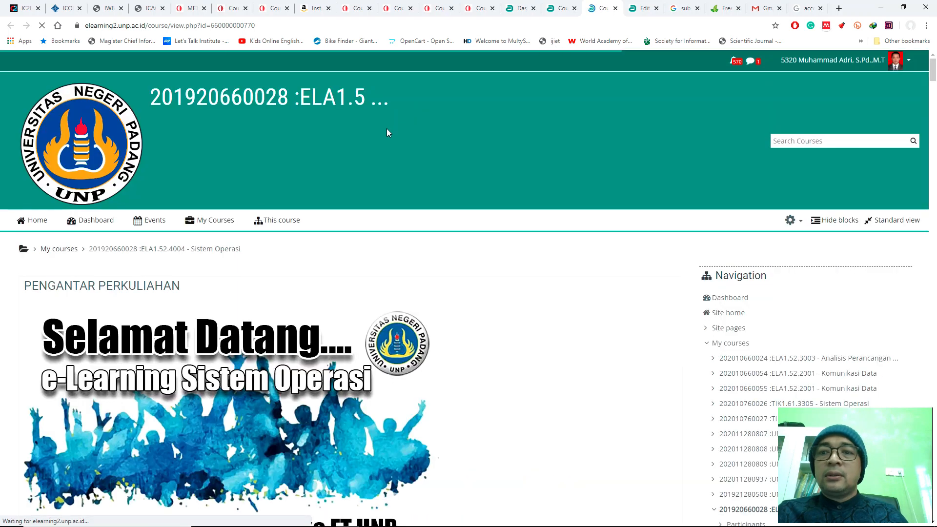
Step: Look through the previous semester's Sistem Operasi course page, examining its introduction, materials, assignments and formative tests
{"action": "scroll", "coordinate": [432, 129], "scroll_direction": "down", "scroll_amount": 10}
{"action": "scroll", "coordinate": [432, 130], "scroll_direction": "down", "scroll_amount": 20}
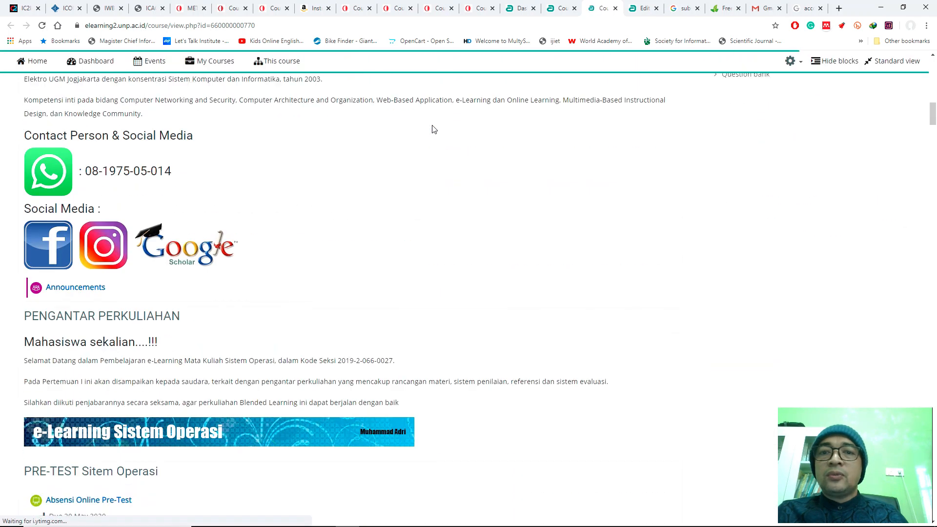
{"action": "scroll", "coordinate": [446, 128], "scroll_direction": "down", "scroll_amount": 20}
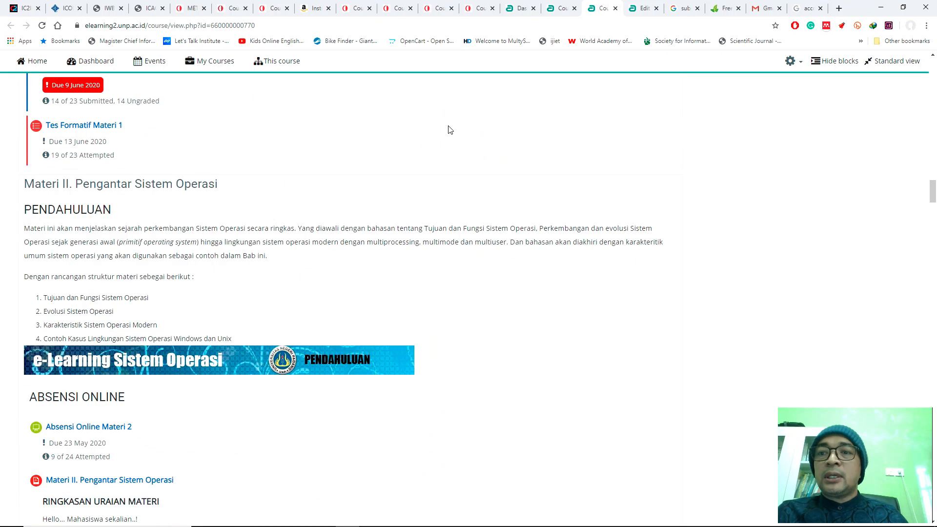
{"action": "scroll", "coordinate": [442, 127], "scroll_direction": "up", "scroll_amount": 20}
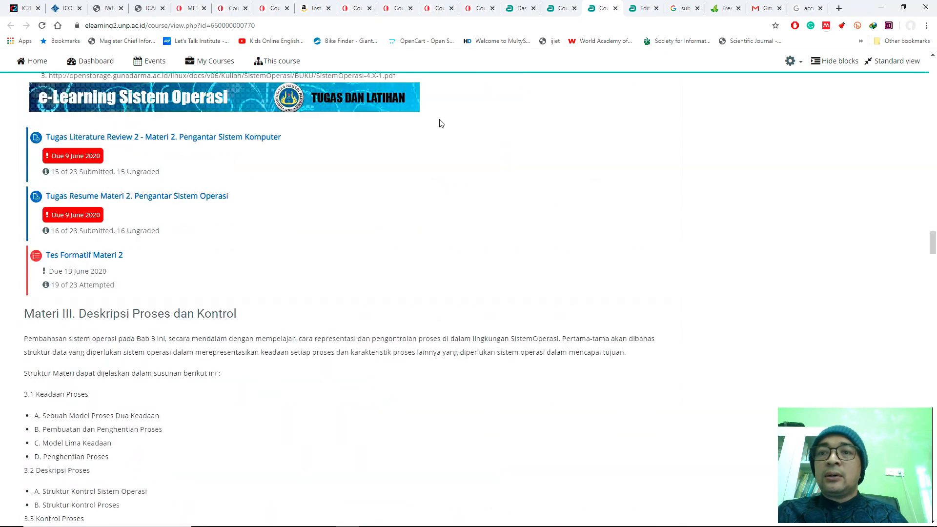
{"action": "scroll", "coordinate": [462, 174], "scroll_direction": "up", "scroll_amount": 20}
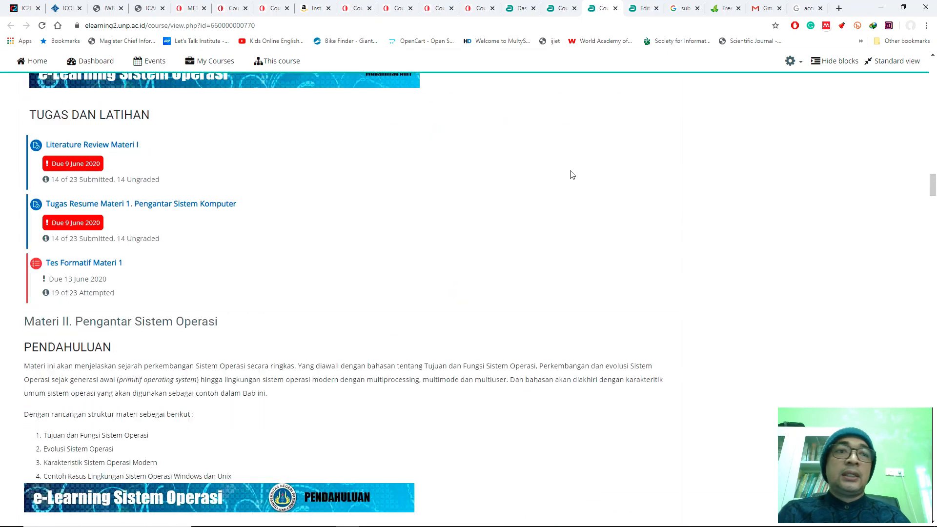
{"action": "scroll", "coordinate": [759, 172], "scroll_direction": "up", "scroll_amount": 10}
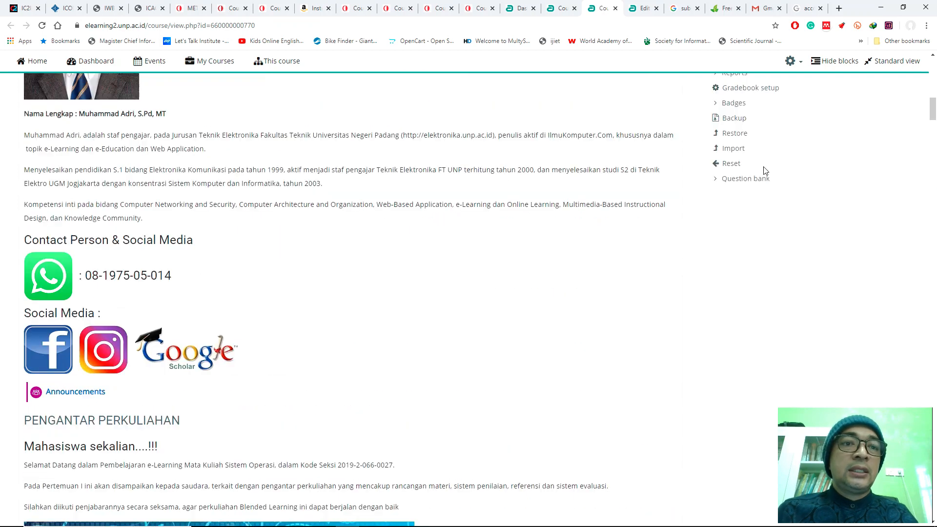
Step: Set the previous semester's Sistem Operasi course layout to Show one section per page, and save and display the course
{"action": "left_click", "coordinate": [735, 159]}
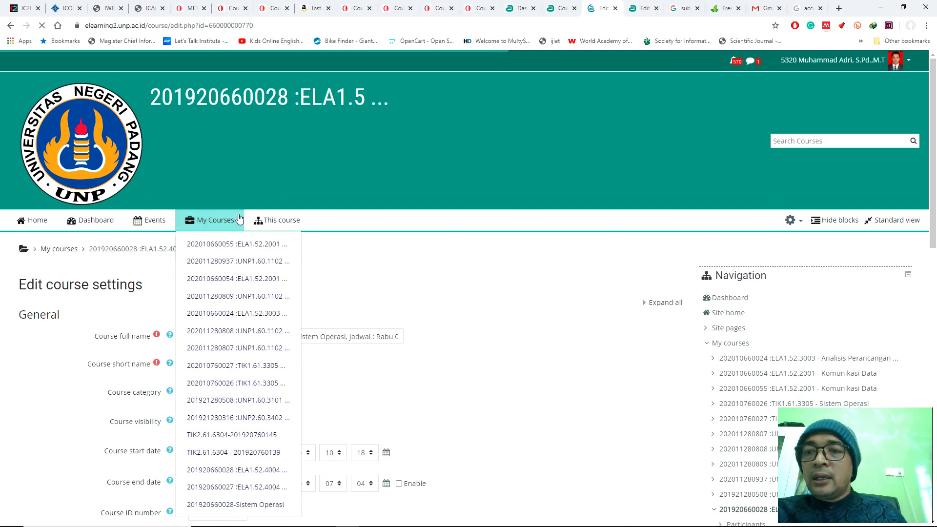
{"action": "scroll", "coordinate": [273, 192], "scroll_direction": "down", "scroll_amount": 4}
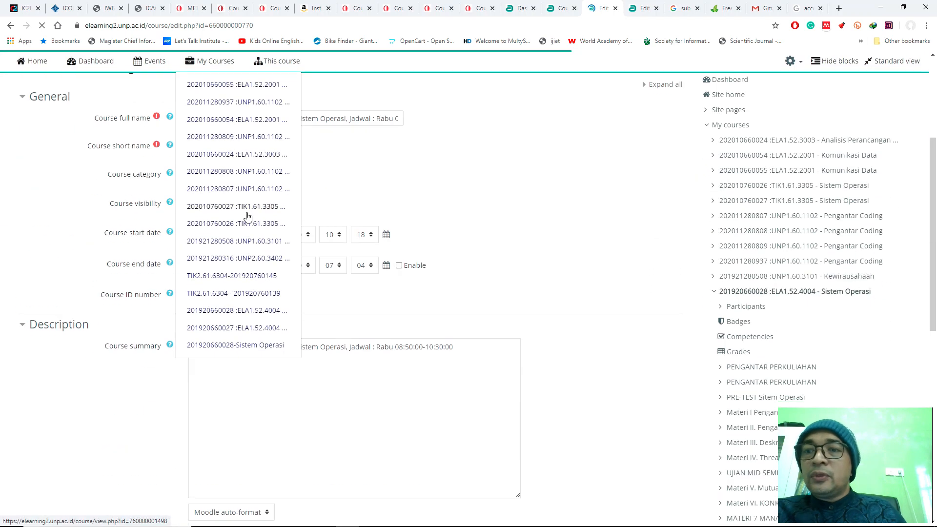
{"action": "left_click", "coordinate": [24, 97]}
{"action": "left_click", "coordinate": [22, 123]}
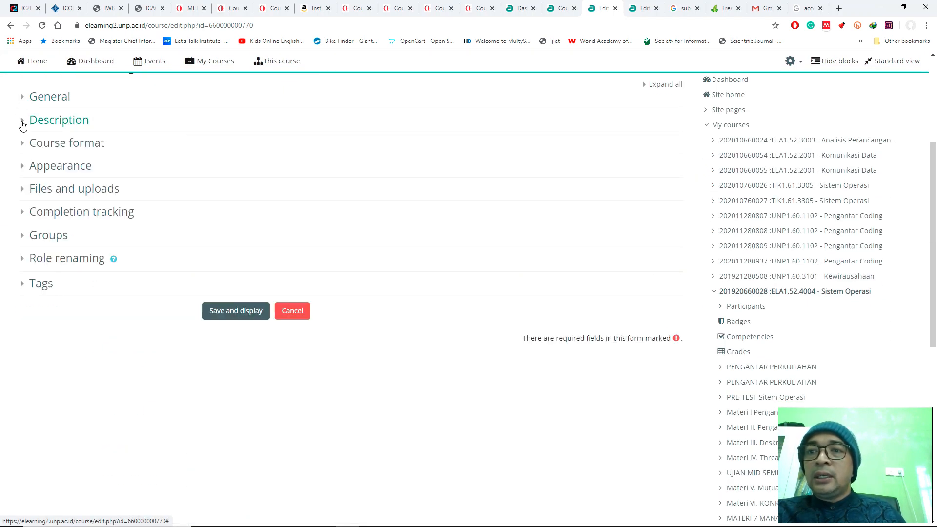
{"action": "left_click", "coordinate": [37, 143]}
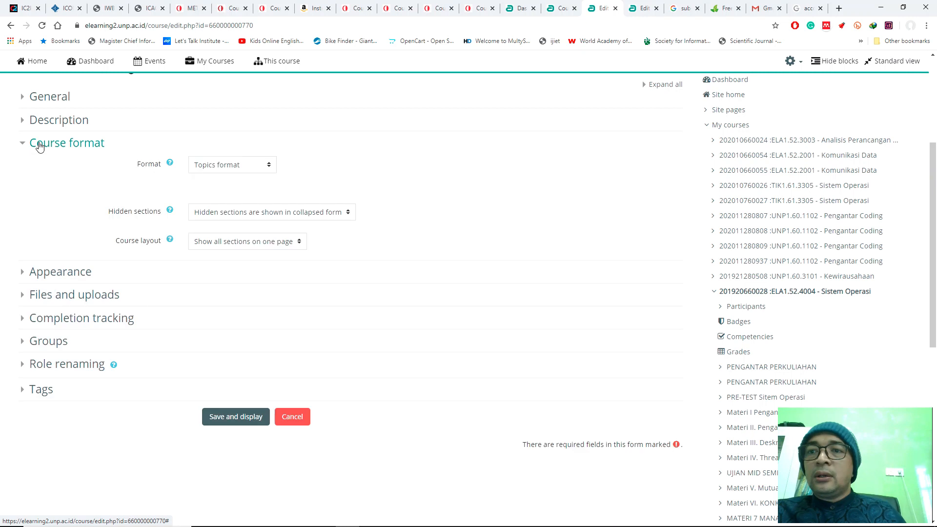
{"action": "left_click", "coordinate": [243, 243]}
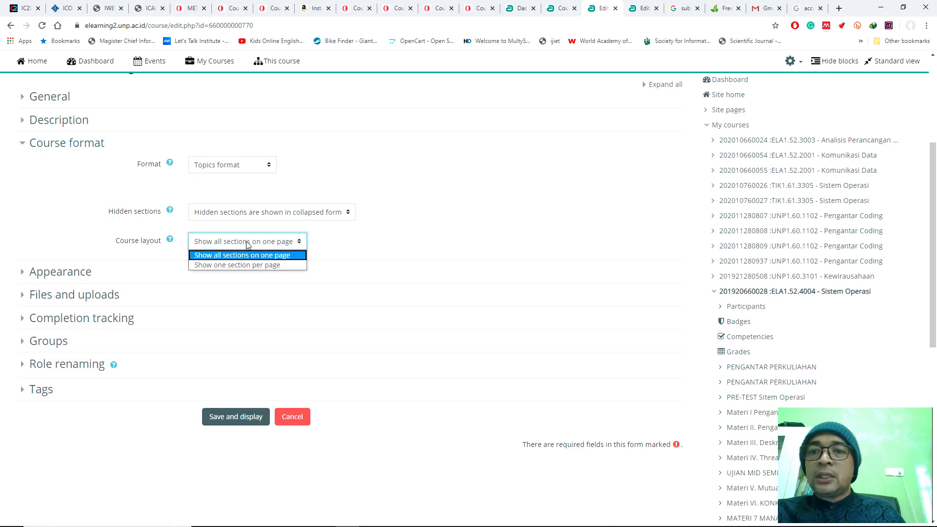
{"action": "left_click", "coordinate": [248, 267]}
{"action": "left_click", "coordinate": [239, 415]}
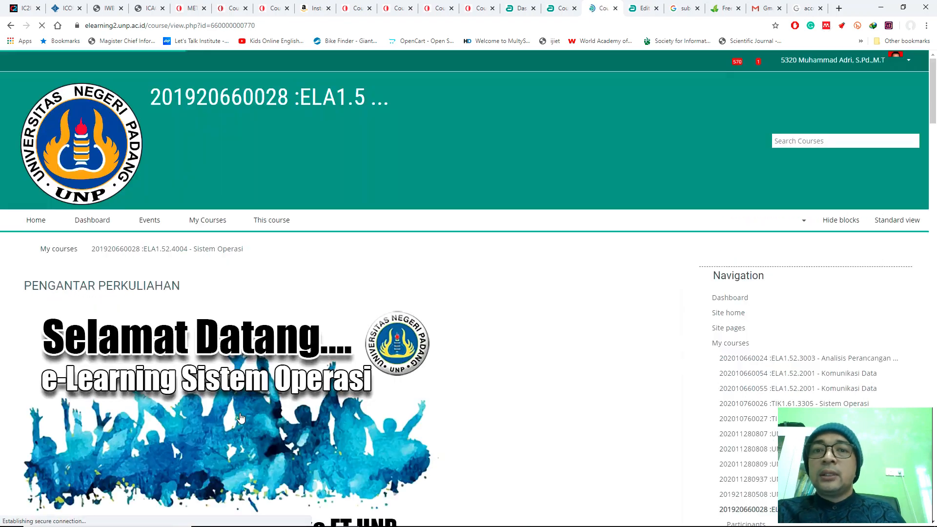
Step: Look through the previous semester's course page, examining its introduction and the section summaries from PENGANTAR PERKULIAHAN to the Materi topics
{"action": "scroll", "coordinate": [486, 274], "scroll_direction": "down", "scroll_amount": 20}
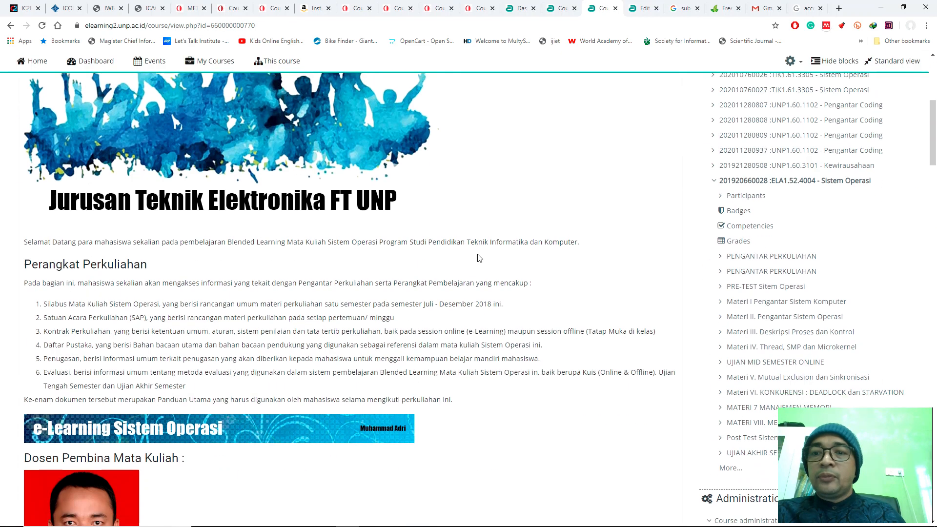
{"action": "scroll", "coordinate": [478, 257], "scroll_direction": "down", "scroll_amount": 4}
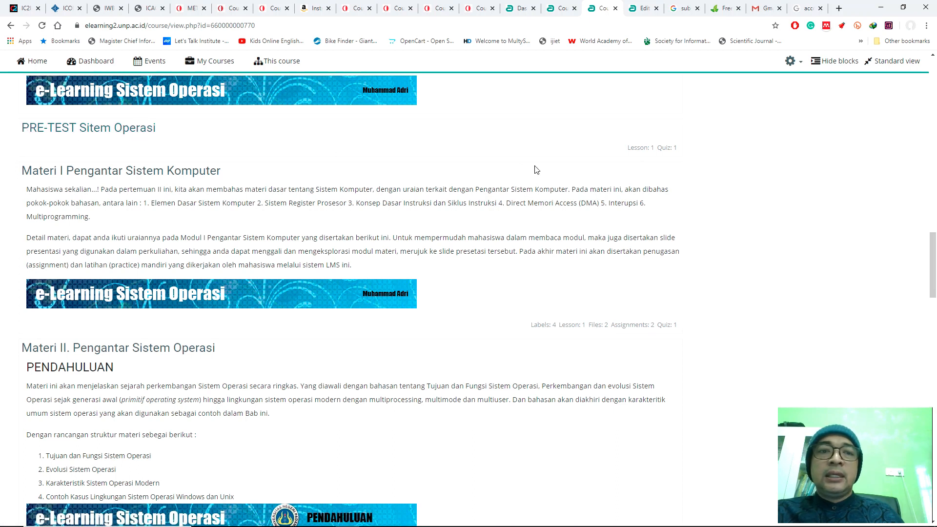
{"action": "scroll", "coordinate": [488, 161], "scroll_direction": "down", "scroll_amount": 1}
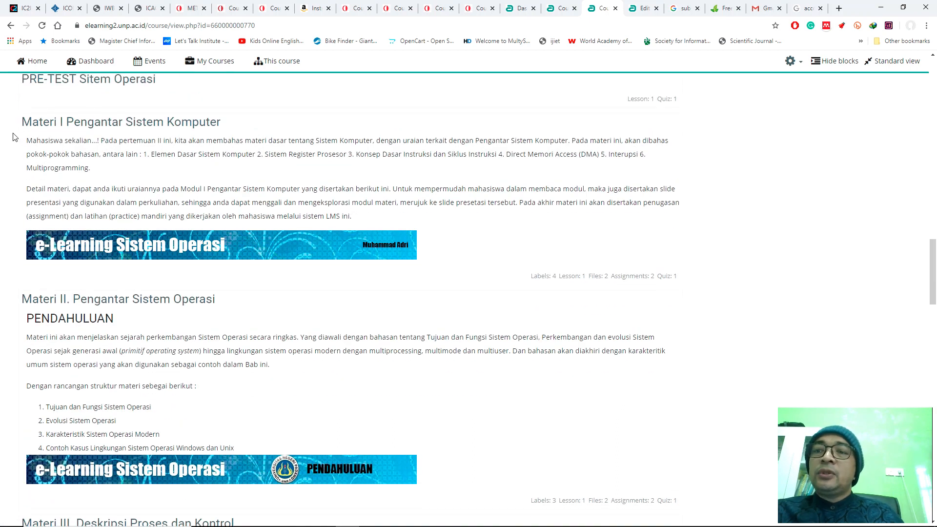
{"action": "scroll", "coordinate": [113, 201], "scroll_direction": "down", "scroll_amount": 3}
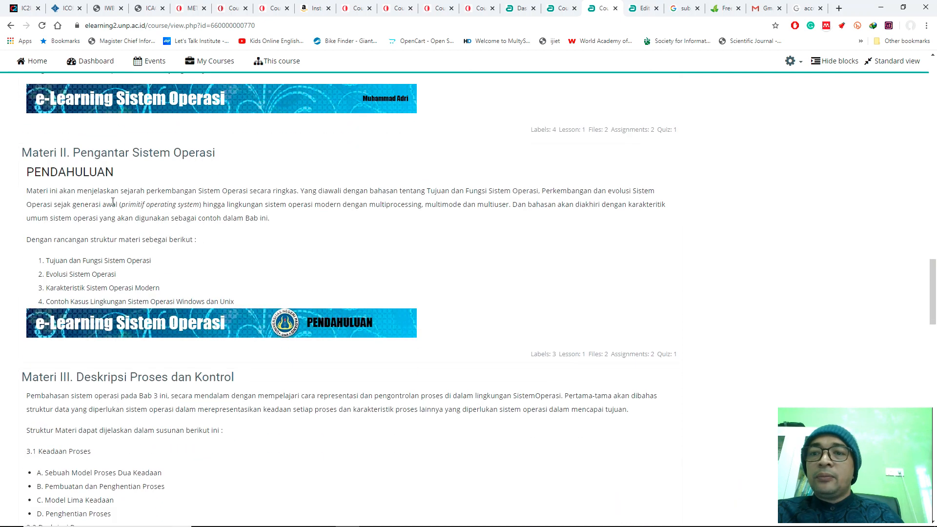
{"action": "scroll", "coordinate": [174, 235], "scroll_direction": "down", "scroll_amount": 4}
{"action": "scroll", "coordinate": [186, 256], "scroll_direction": "down", "scroll_amount": 11}
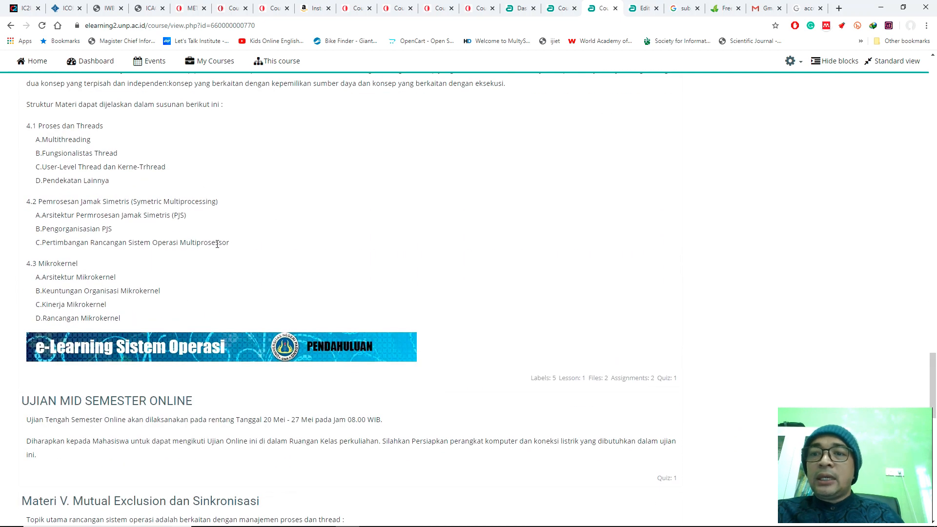
{"action": "scroll", "coordinate": [217, 244], "scroll_direction": "down", "scroll_amount": 5}
{"action": "scroll", "coordinate": [212, 242], "scroll_direction": "up", "scroll_amount": 20}
{"action": "scroll", "coordinate": [249, 225], "scroll_direction": "up", "scroll_amount": 20}
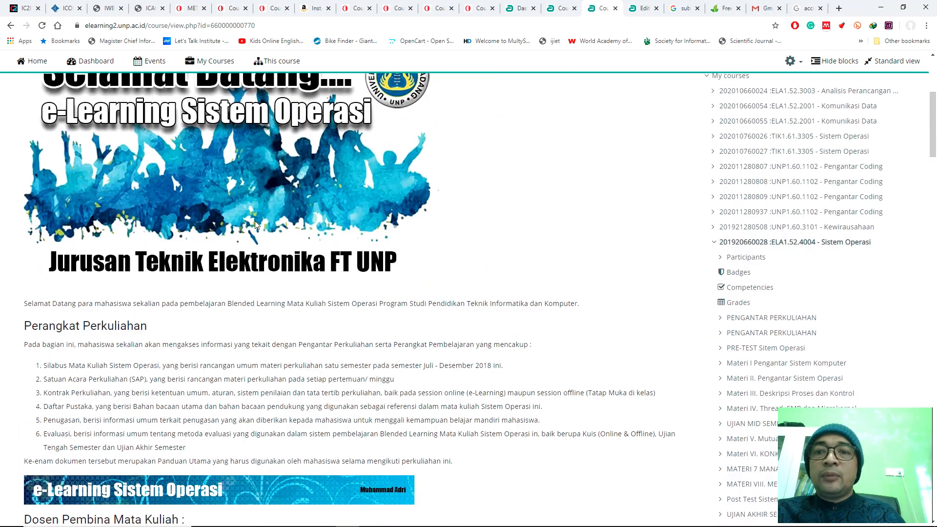
{"action": "scroll", "coordinate": [255, 220], "scroll_direction": "down", "scroll_amount": 4}
{"action": "scroll", "coordinate": [264, 223], "scroll_direction": "down", "scroll_amount": 6}
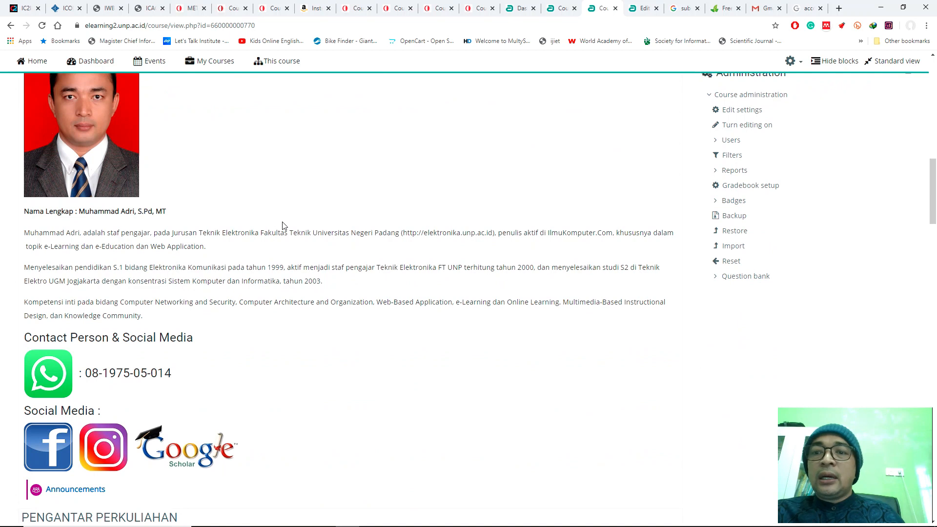
{"action": "scroll", "coordinate": [283, 225], "scroll_direction": "down", "scroll_amount": 8}
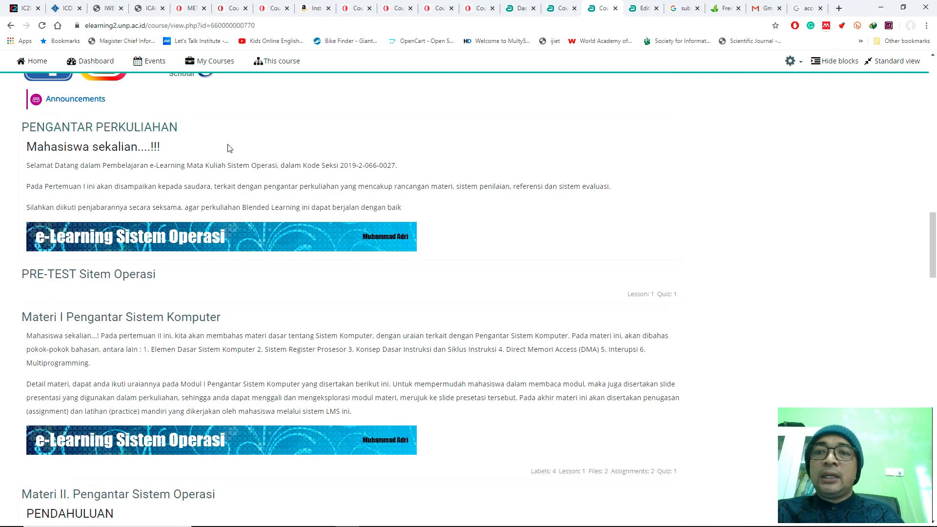
{"action": "scroll", "coordinate": [81, 179], "scroll_direction": "down", "scroll_amount": 2}
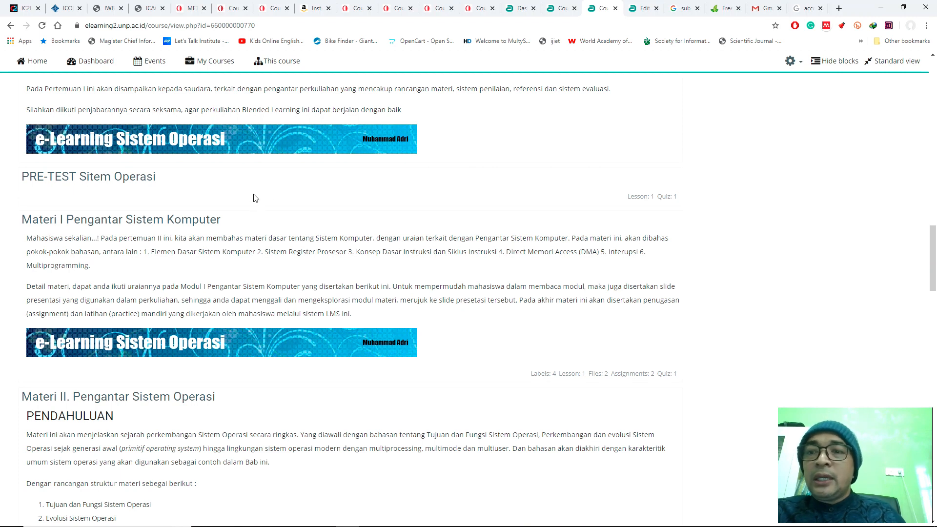
Step: View the PRE-TEST Sitem Operasi section on its own page and return to the course page
{"action": "left_click", "coordinate": [126, 179]}
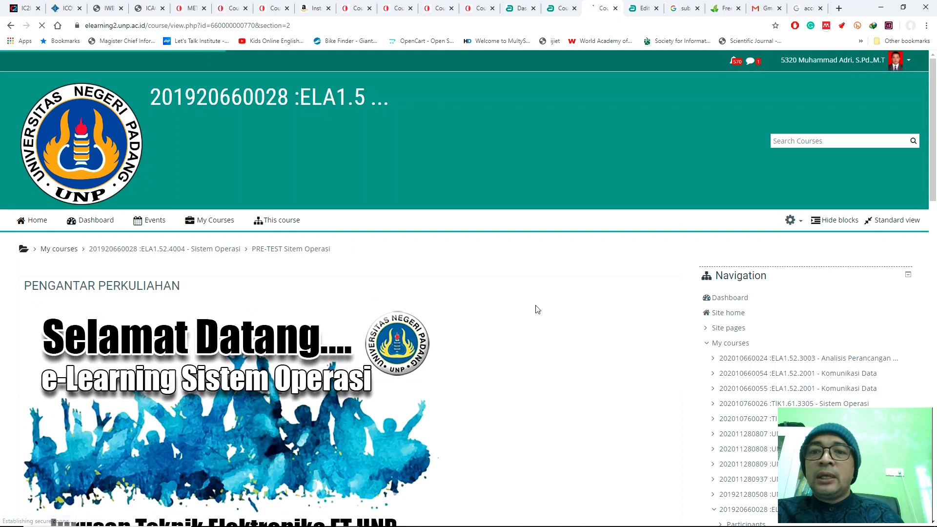
{"action": "scroll", "coordinate": [535, 310], "scroll_direction": "down", "scroll_amount": 10}
{"action": "scroll", "coordinate": [519, 300], "scroll_direction": "down", "scroll_amount": 10}
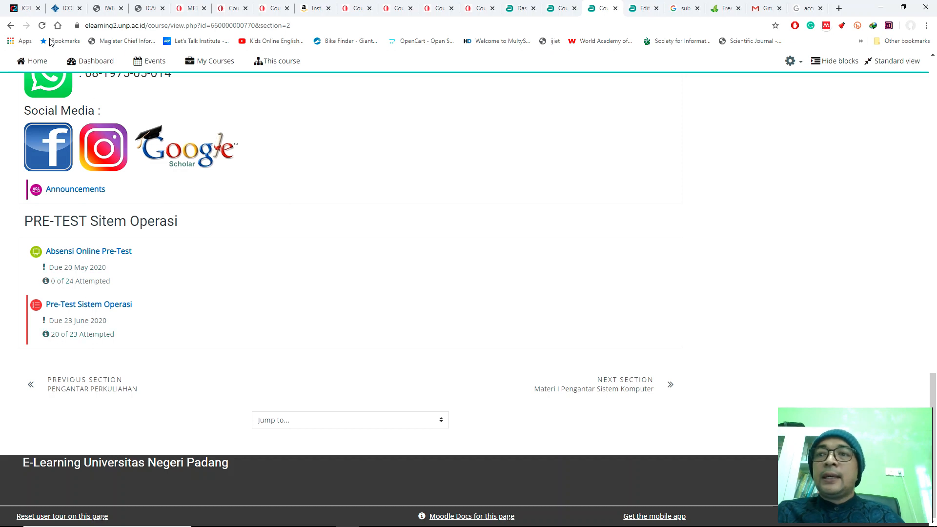
{"action": "left_click", "coordinate": [10, 26]}
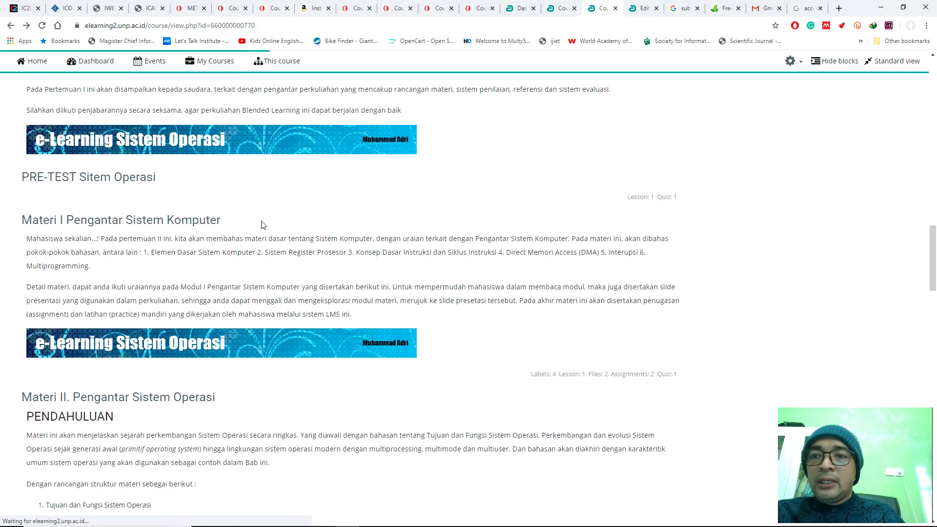
Step: View the Materi I Pengantar Sistem Komputer section page, examining its attendance, modules, videos, readings and assignments, and return to the course page
{"action": "scroll", "coordinate": [96, 235], "scroll_direction": "down", "scroll_amount": 2}
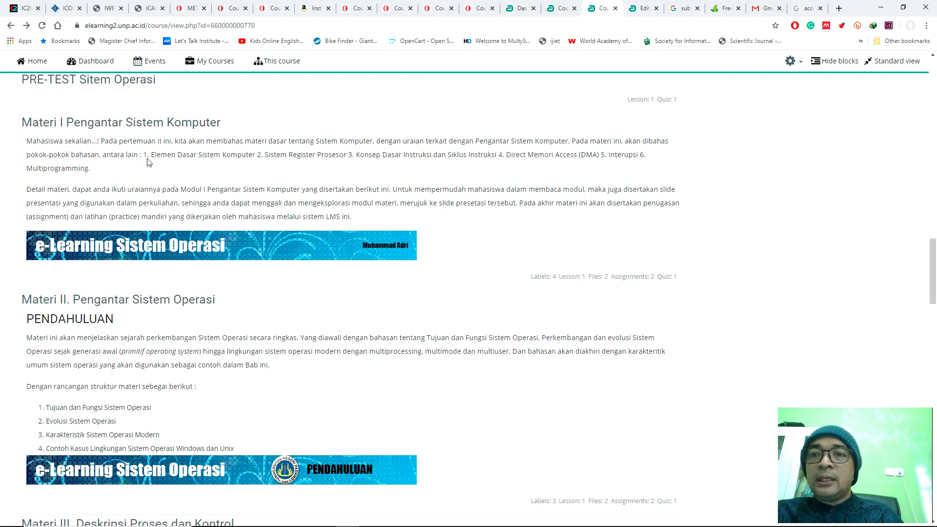
{"action": "left_click", "coordinate": [142, 123]}
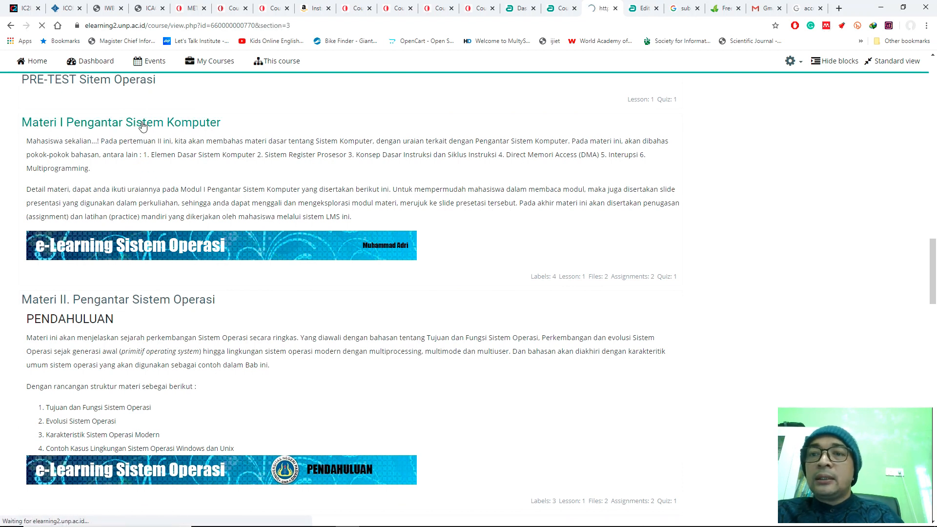
{"action": "scroll", "coordinate": [273, 278], "scroll_direction": "down", "scroll_amount": 5}
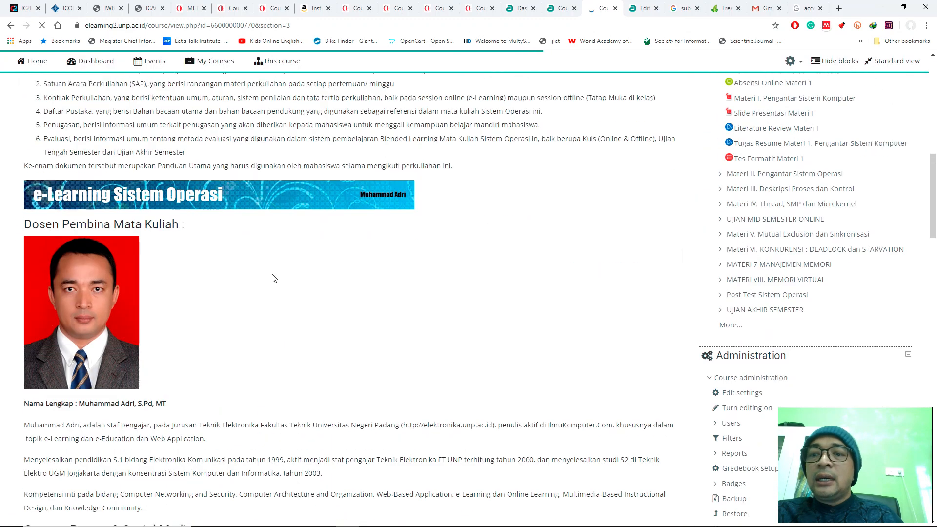
{"action": "scroll", "coordinate": [272, 277], "scroll_direction": "down", "scroll_amount": 2}
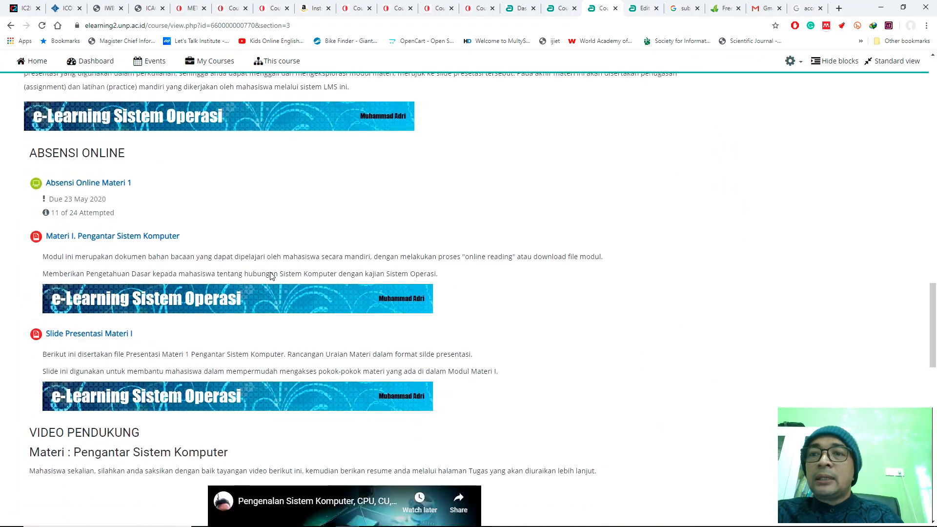
{"action": "scroll", "coordinate": [272, 276], "scroll_direction": "up", "scroll_amount": 3}
{"action": "scroll", "coordinate": [187, 201], "scroll_direction": "down", "scroll_amount": 5}
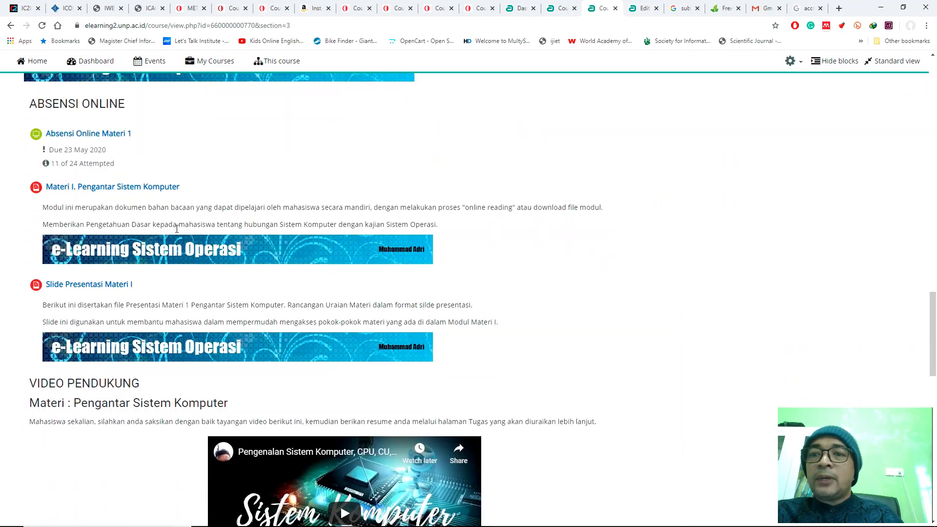
{"action": "scroll", "coordinate": [219, 222], "scroll_direction": "up", "scroll_amount": 5}
{"action": "scroll", "coordinate": [213, 218], "scroll_direction": "down", "scroll_amount": 3}
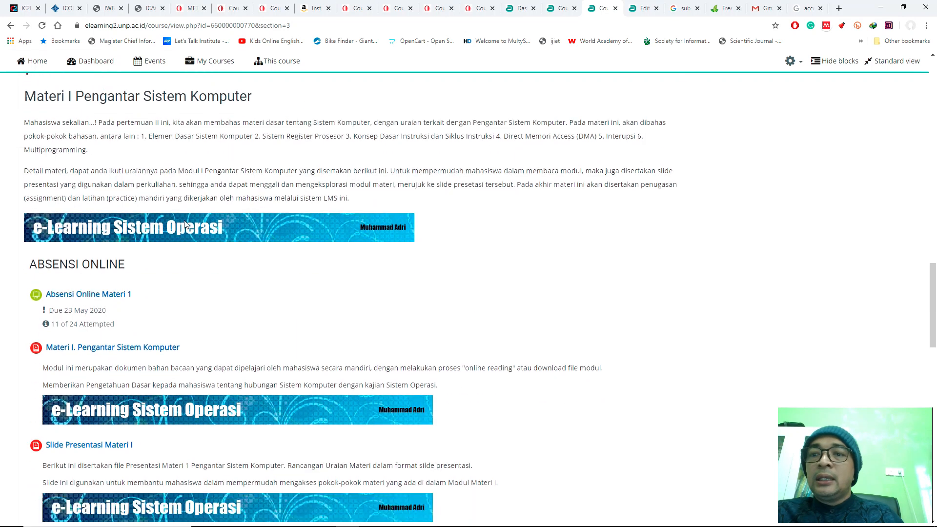
{"action": "scroll", "coordinate": [201, 196], "scroll_direction": "down", "scroll_amount": 1}
{"action": "scroll", "coordinate": [204, 198], "scroll_direction": "down", "scroll_amount": 1}
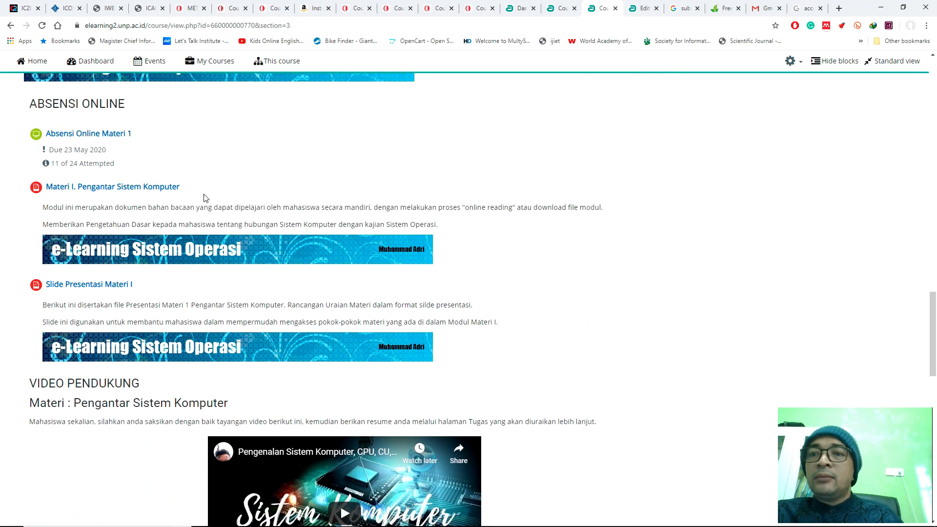
{"action": "scroll", "coordinate": [212, 199], "scroll_direction": "down", "scroll_amount": 2}
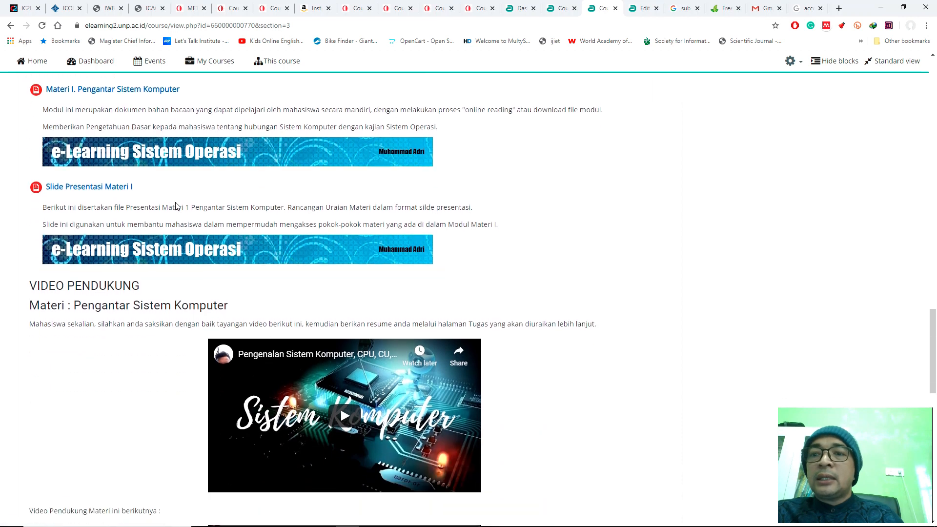
{"action": "scroll", "coordinate": [183, 206], "scroll_direction": "down", "scroll_amount": 10}
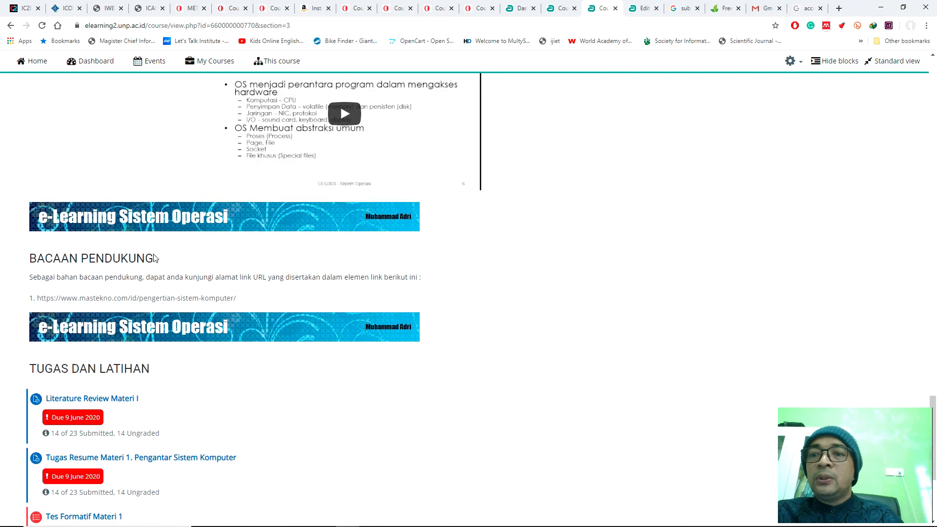
{"action": "scroll", "coordinate": [179, 212], "scroll_direction": "down", "scroll_amount": 1}
{"action": "scroll", "coordinate": [179, 212], "scroll_direction": "down", "scroll_amount": 3}
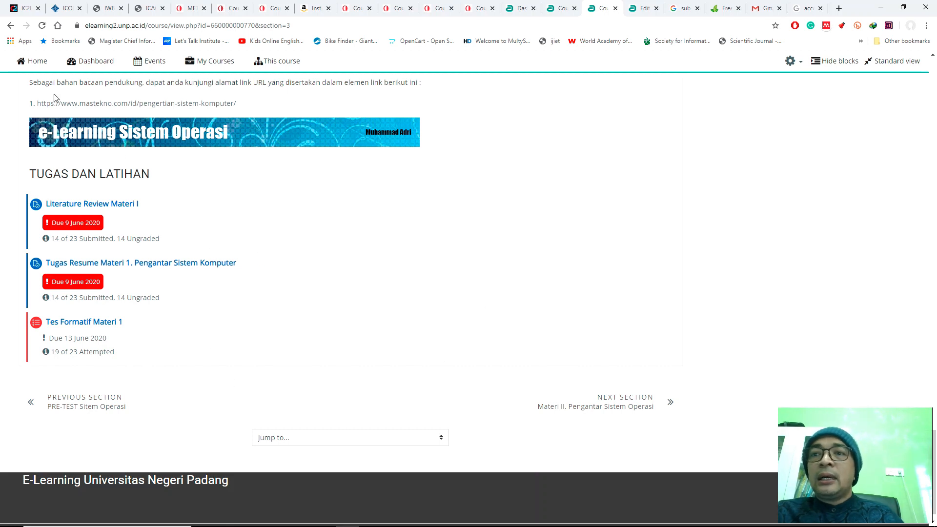
{"action": "left_click", "coordinate": [10, 28]}
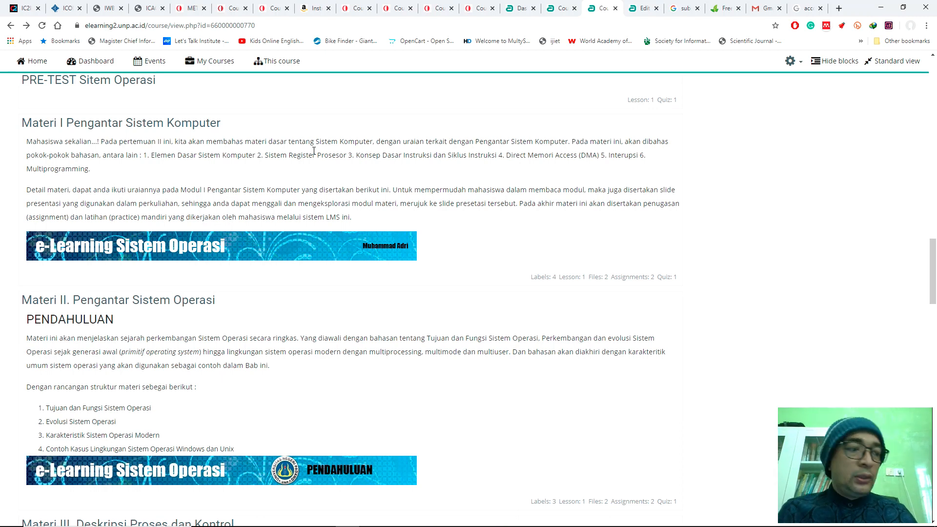
Step: Close the previous semester's course tab and collapse the My courses list on the current Sistem Operasi course page
{"action": "left_click", "coordinate": [615, 9]}
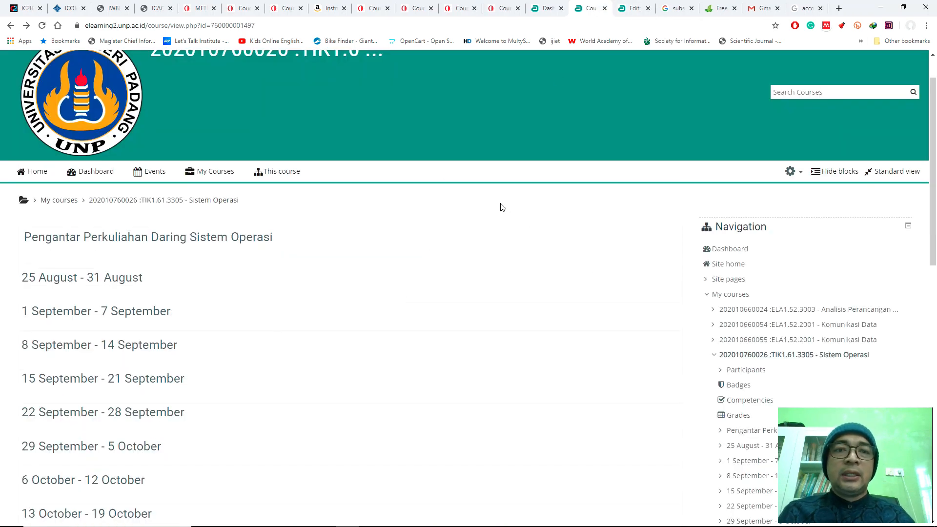
{"action": "left_click", "coordinate": [705, 295]}
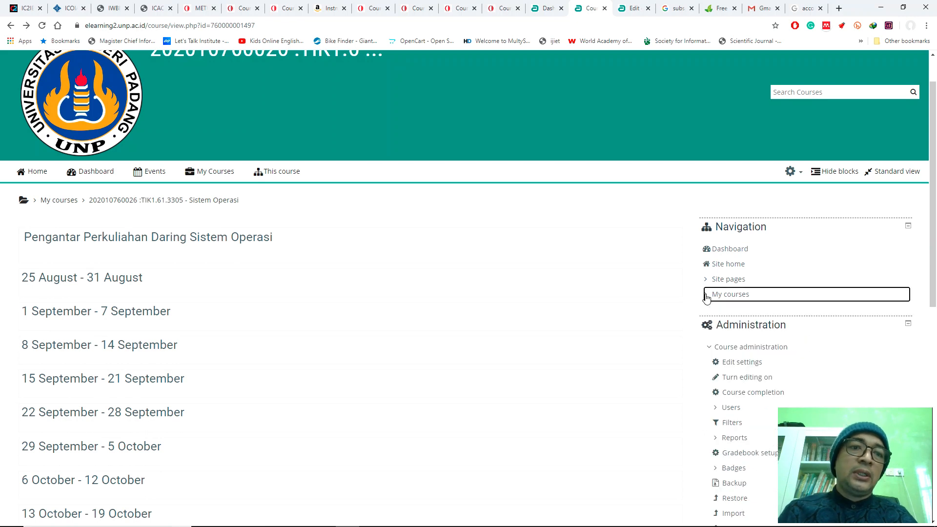
{"action": "scroll", "coordinate": [664, 270], "scroll_direction": "down", "scroll_amount": 4}
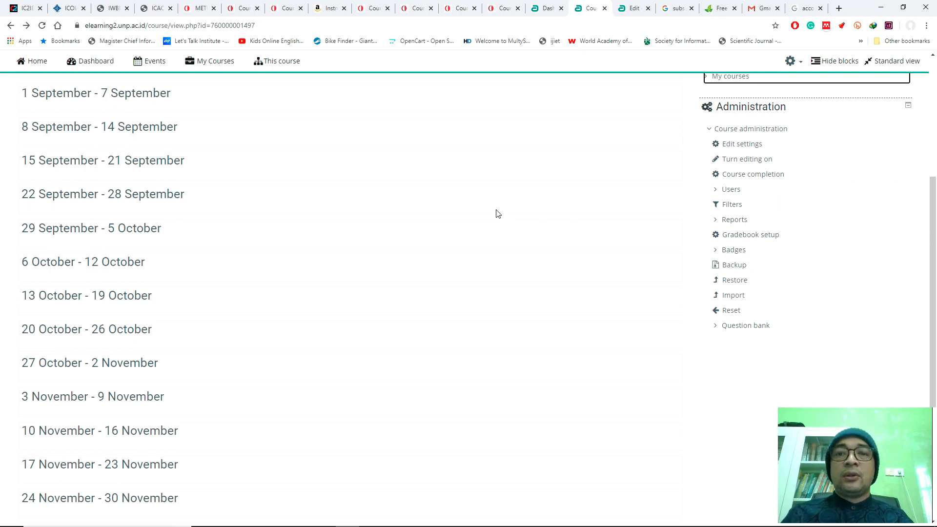
{"action": "scroll", "coordinate": [432, 160], "scroll_direction": "down", "scroll_amount": 4}
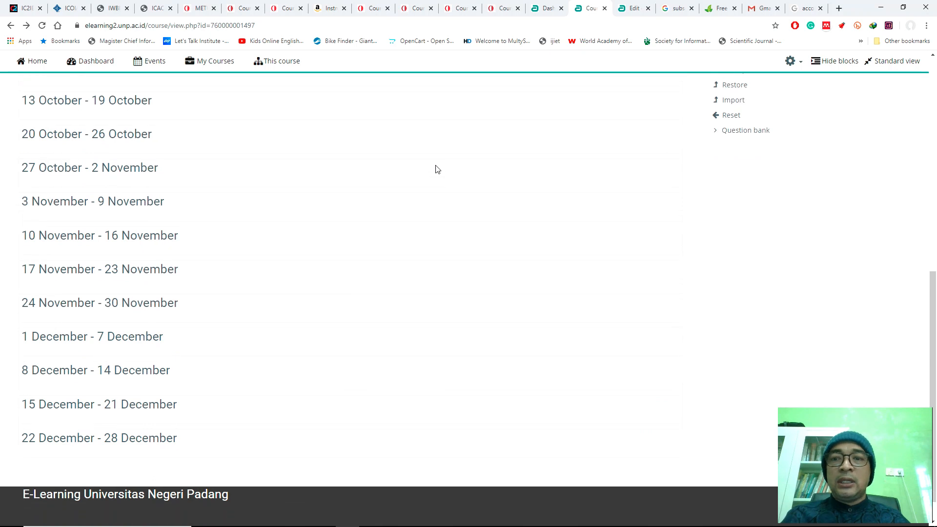